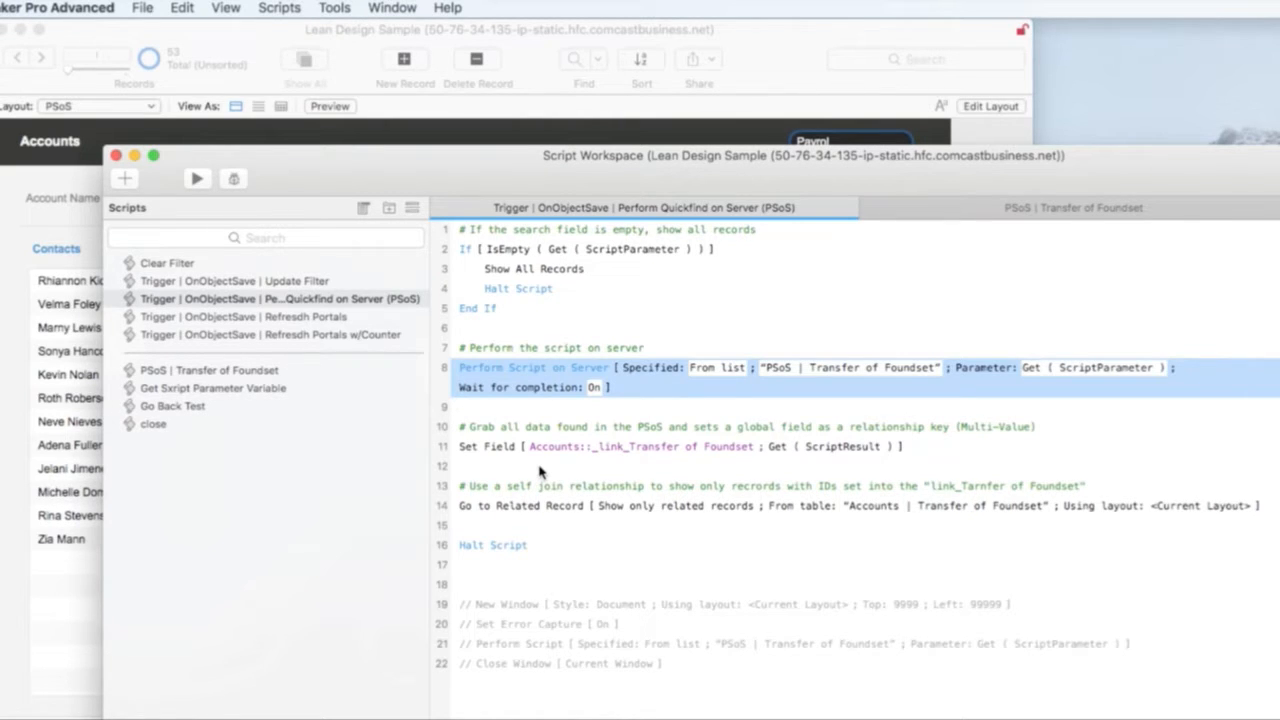
Step: Review the PSoS | Transfer of Foundset script, then return to the Perform Quickfind on Server trigger script
left_click(1000, 210)
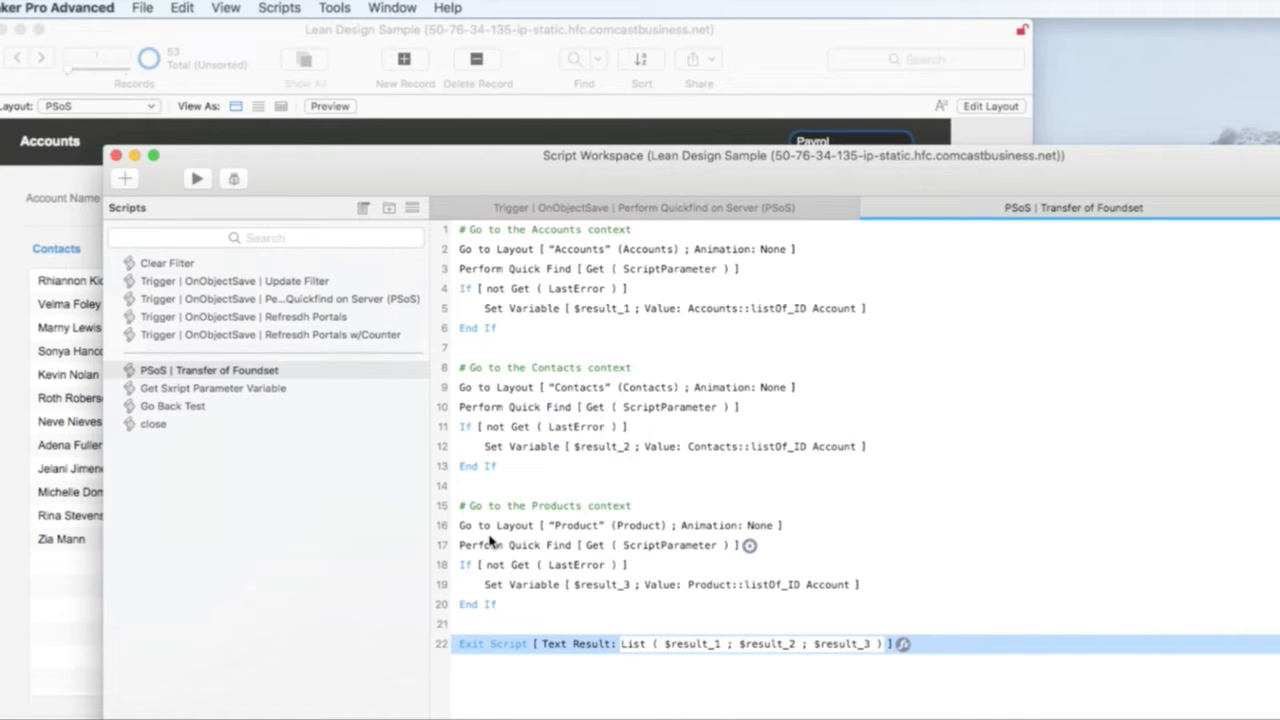
left_click(492, 208)
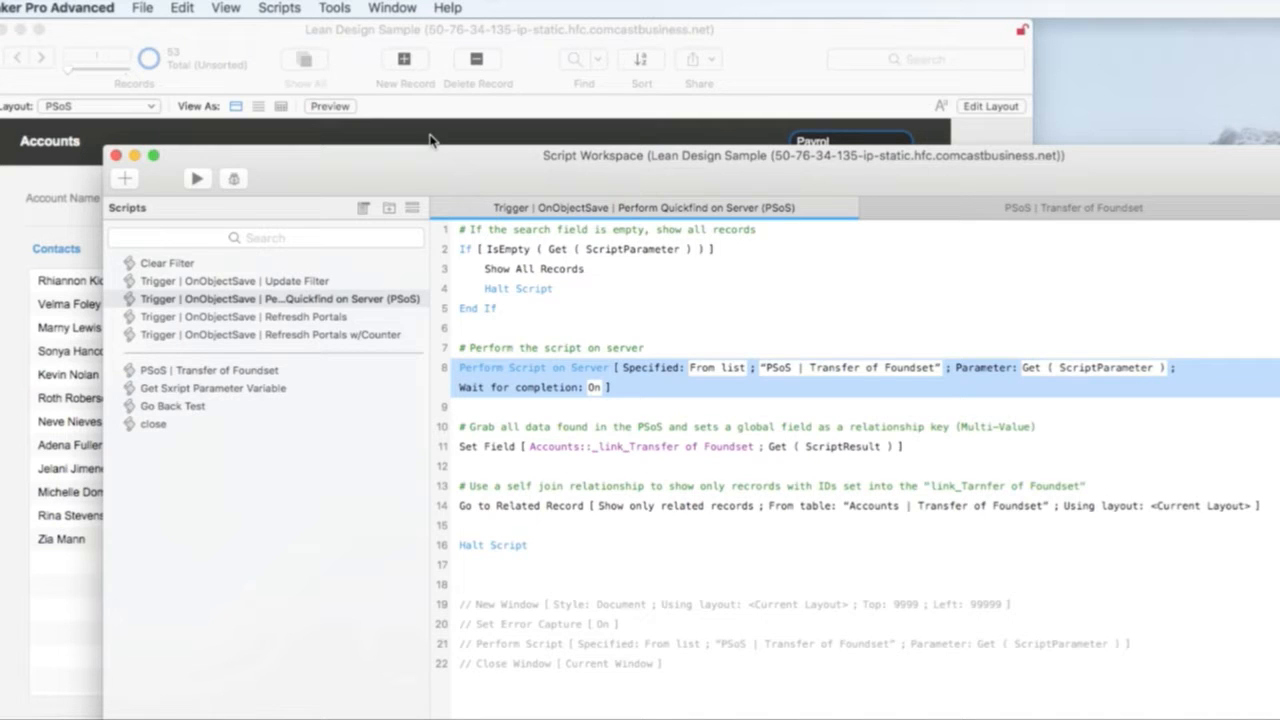
Step: Open the database management window and review the Accounts field list, including the _link_Transfer of Foundset field
left_click_drag(430, 159, 594, 253)
left_click(555, 194)
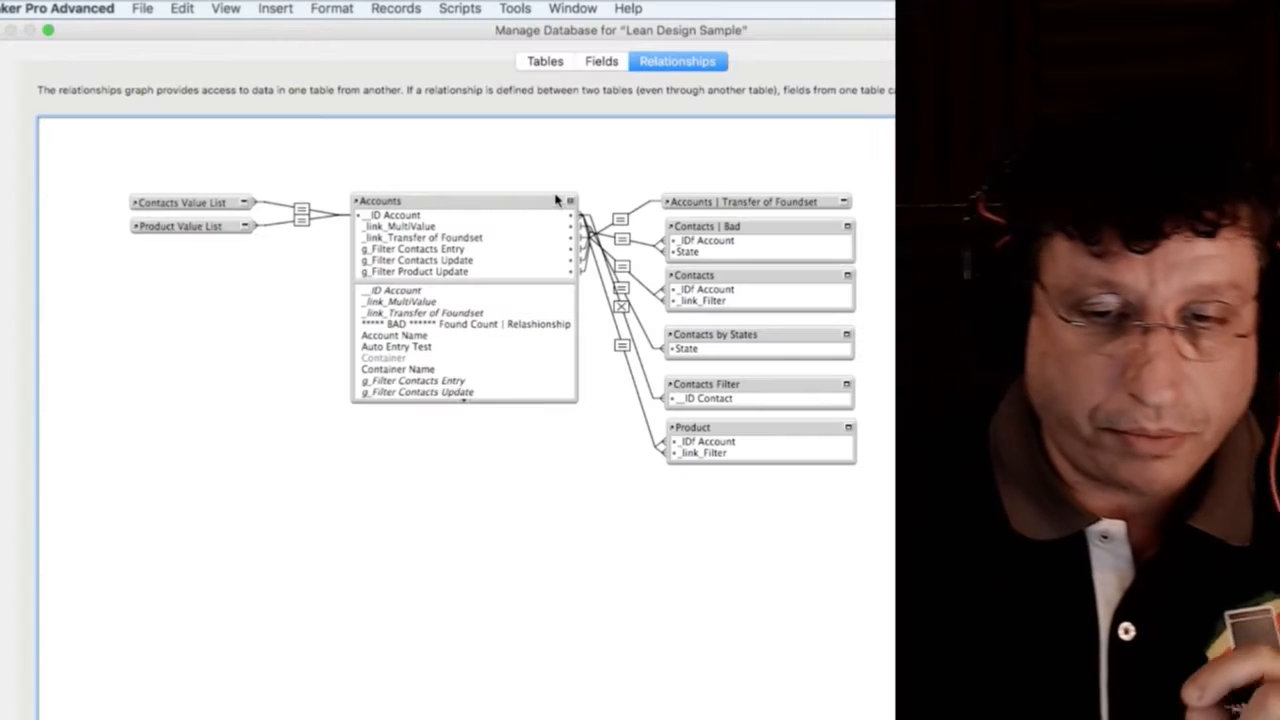
left_click(596, 64)
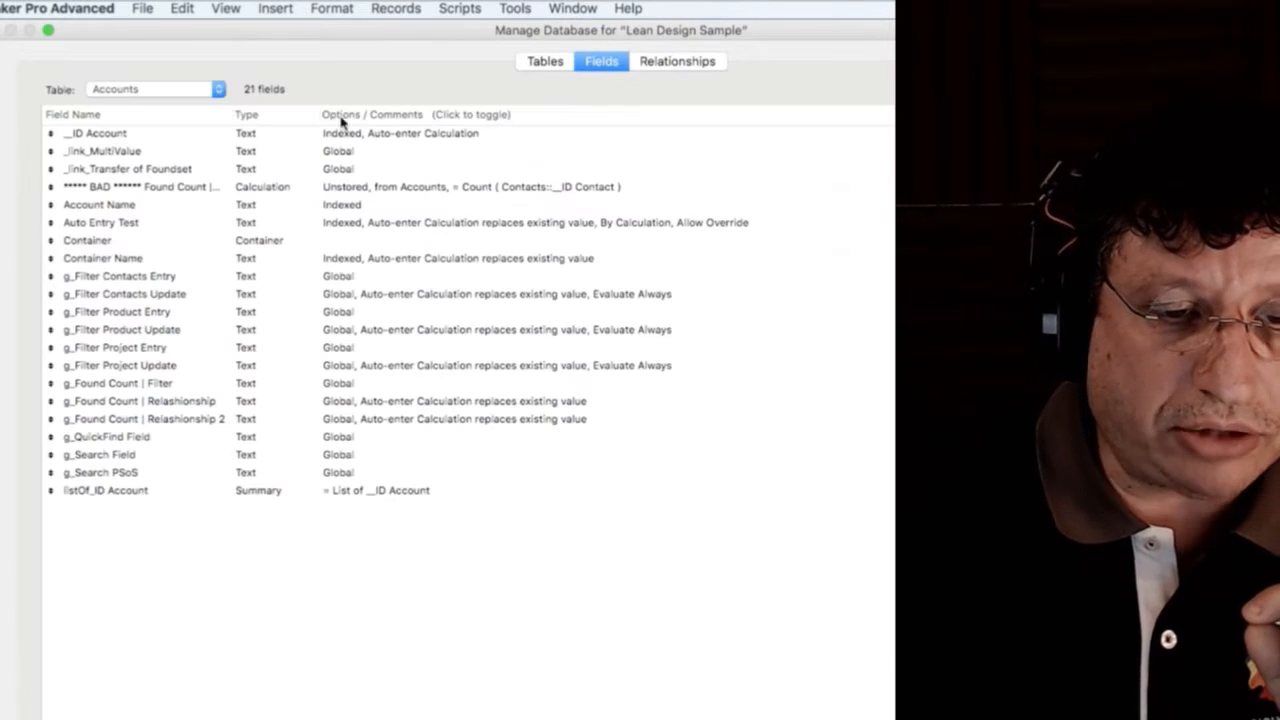
left_click(265, 169)
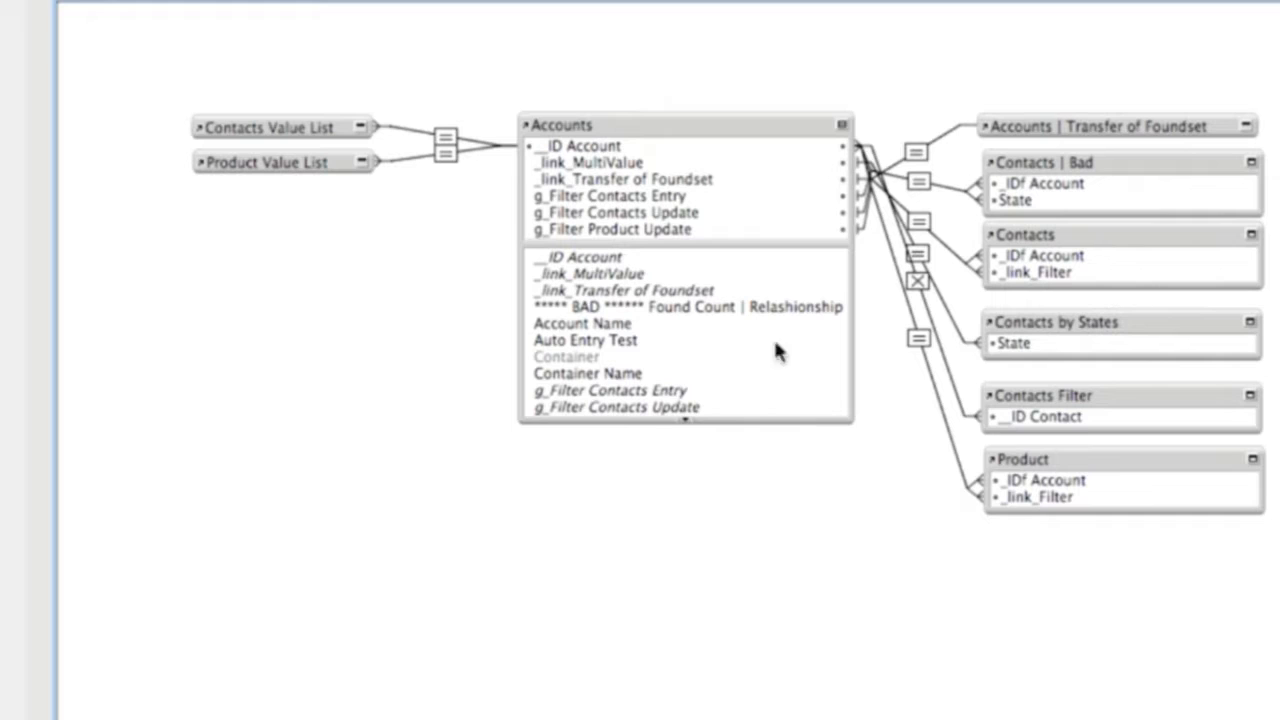
Step: Move the Accounts | Transfer of Foundset table occurrence slightly upward in the relationships graph
left_click(668, 128)
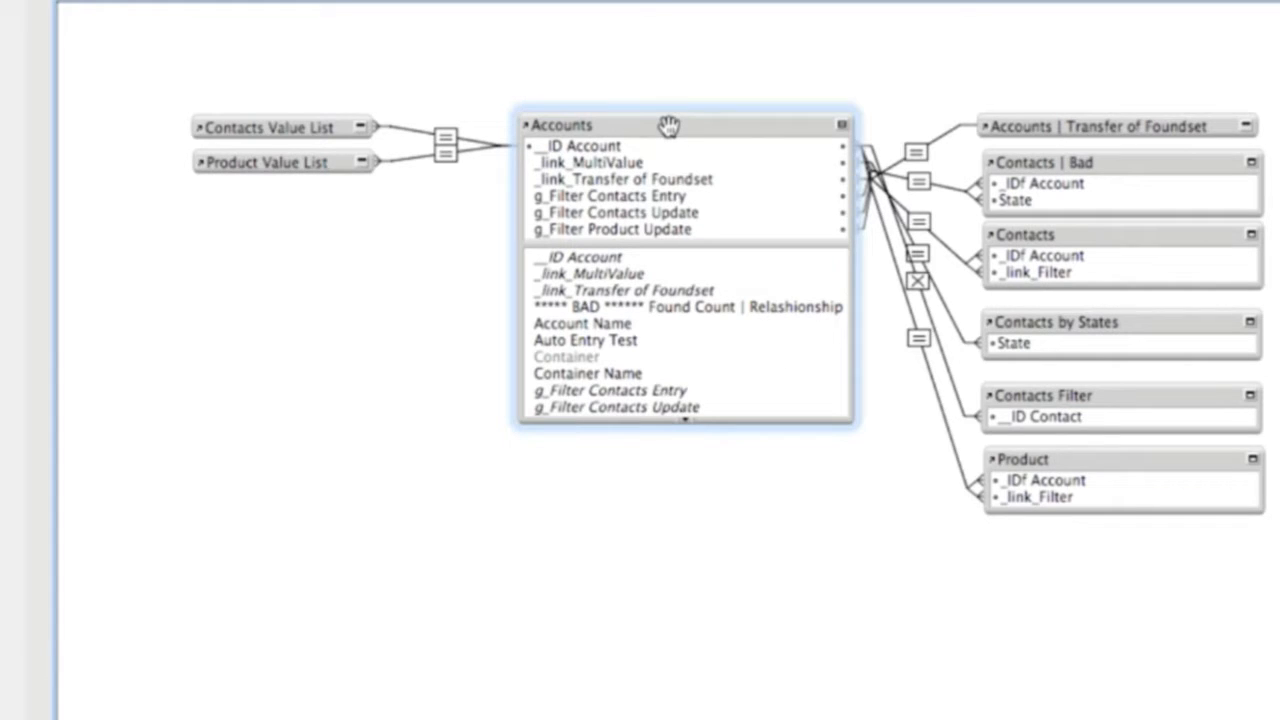
left_click_drag(1063, 126, 1065, 93)
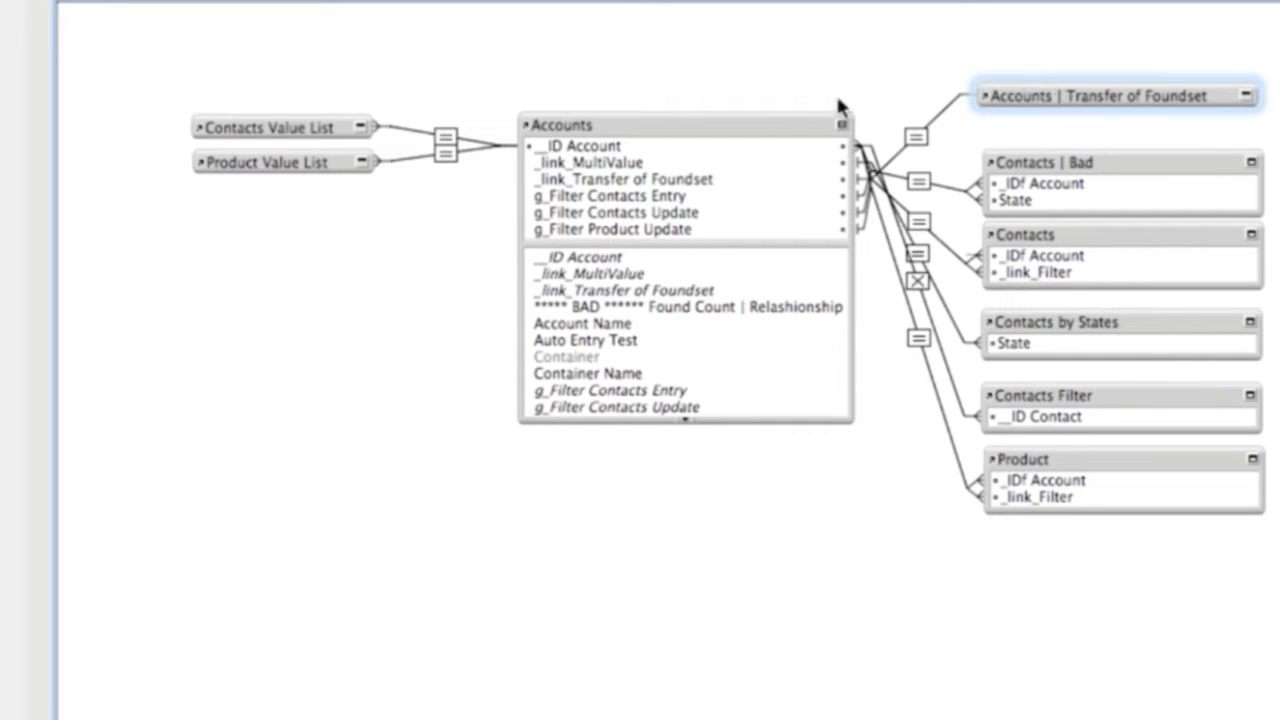
Step: Check the source tables of the Accounts and Accounts | Transfer of Foundset table occurrences
left_click(737, 125)
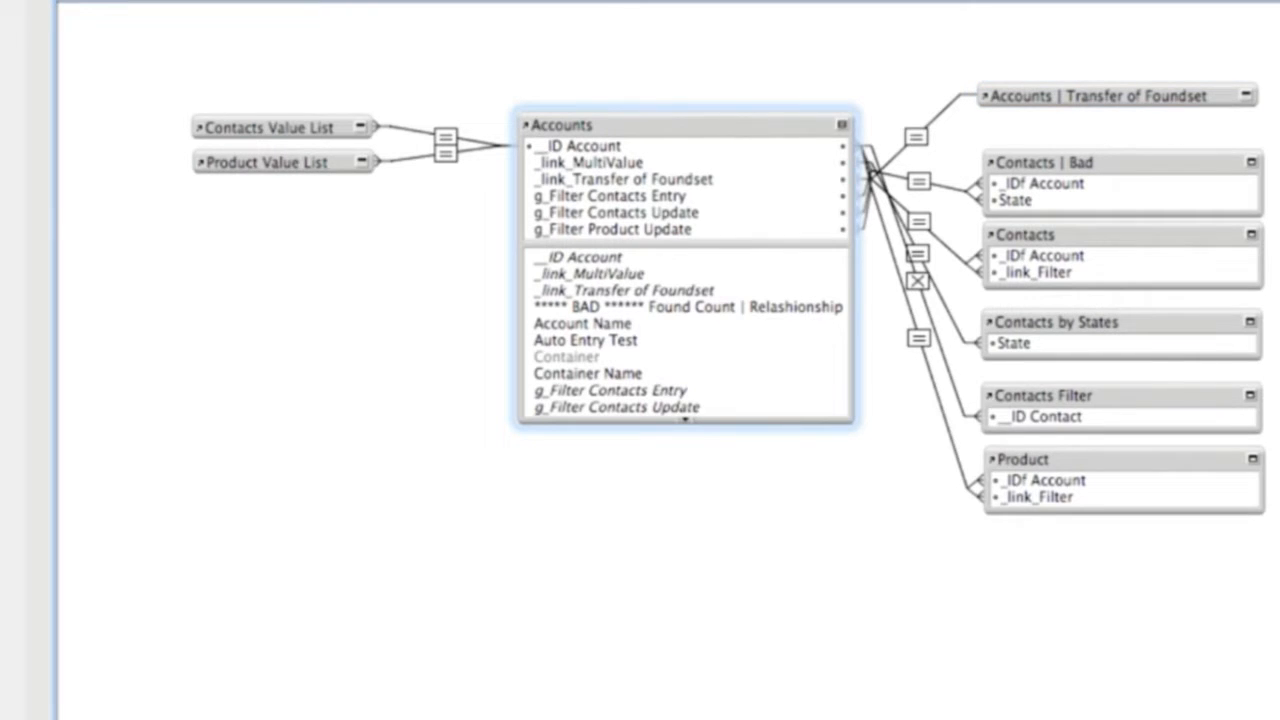
double_click(814, 129)
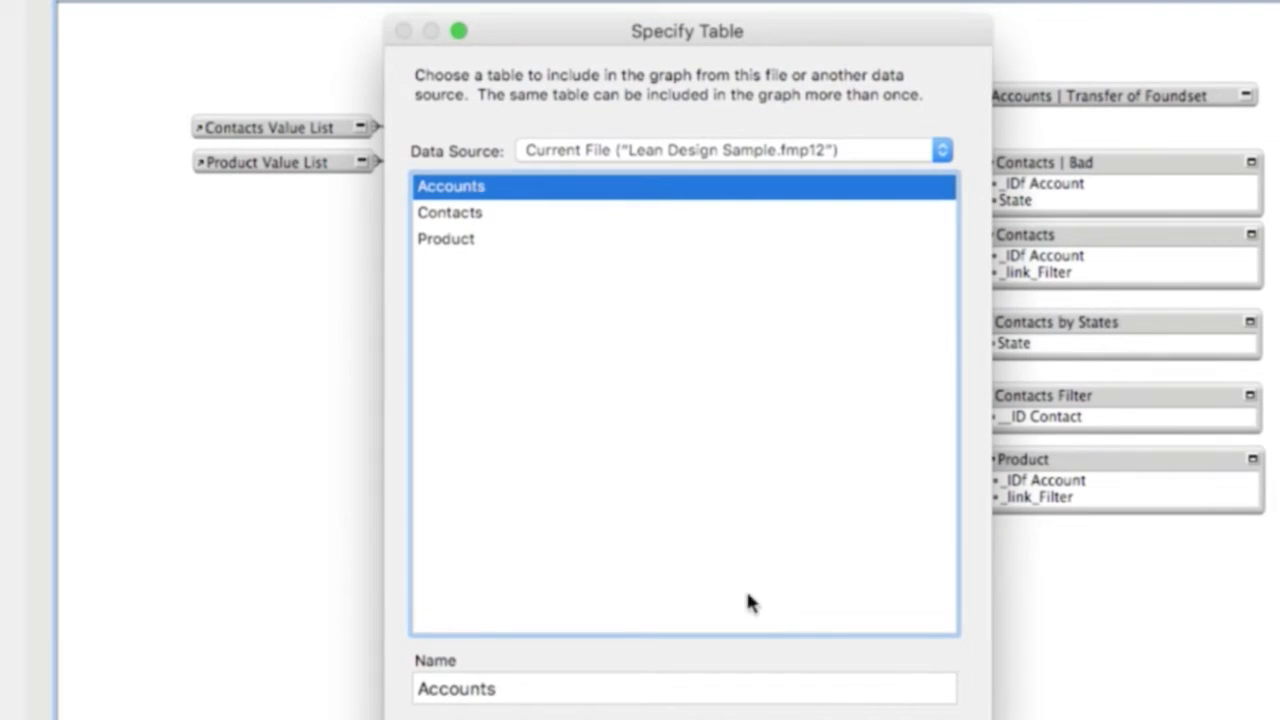
key("Escape")
left_click(1029, 90)
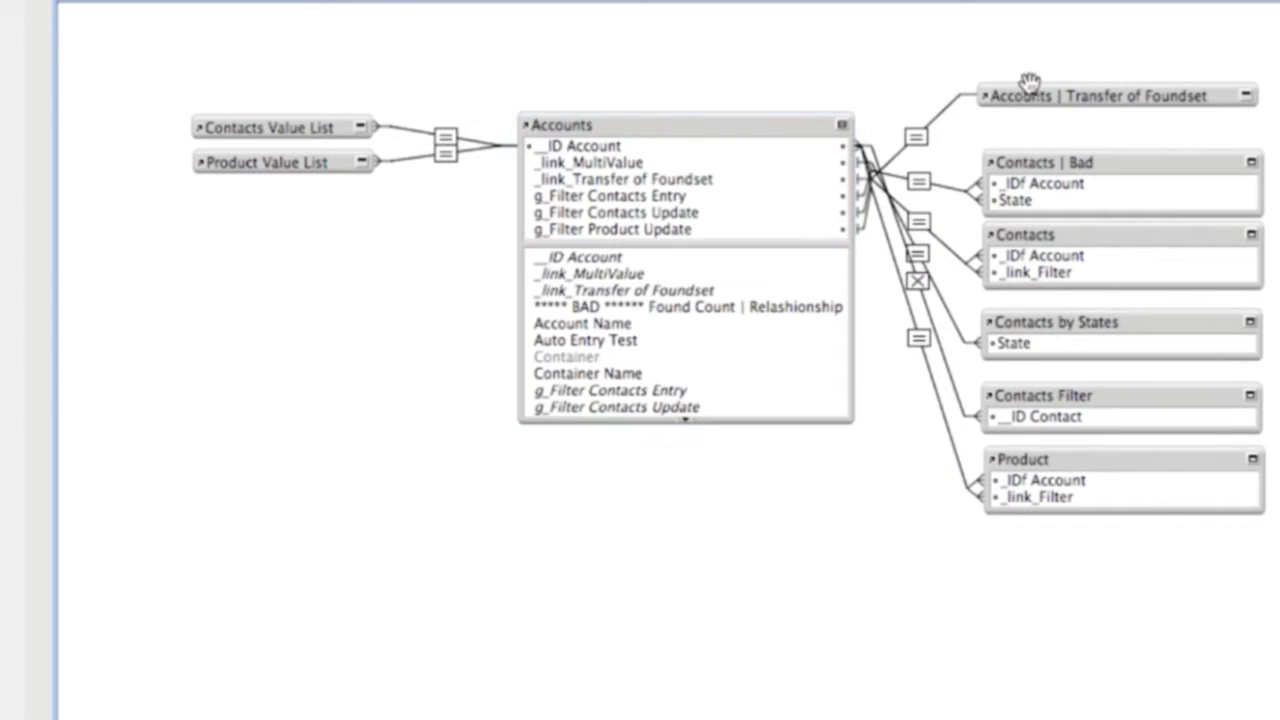
left_click(776, 123)
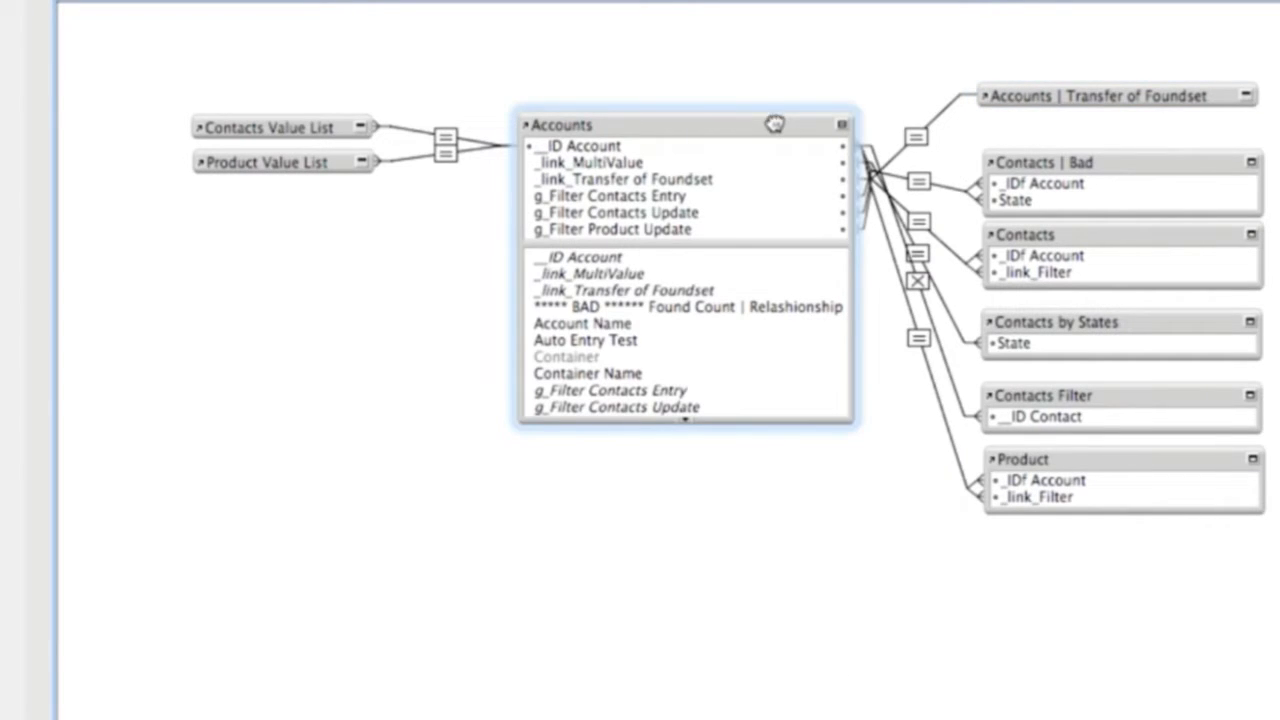
double_click(775, 124)
key("Escape")
left_click(1087, 95)
double_click(1087, 95)
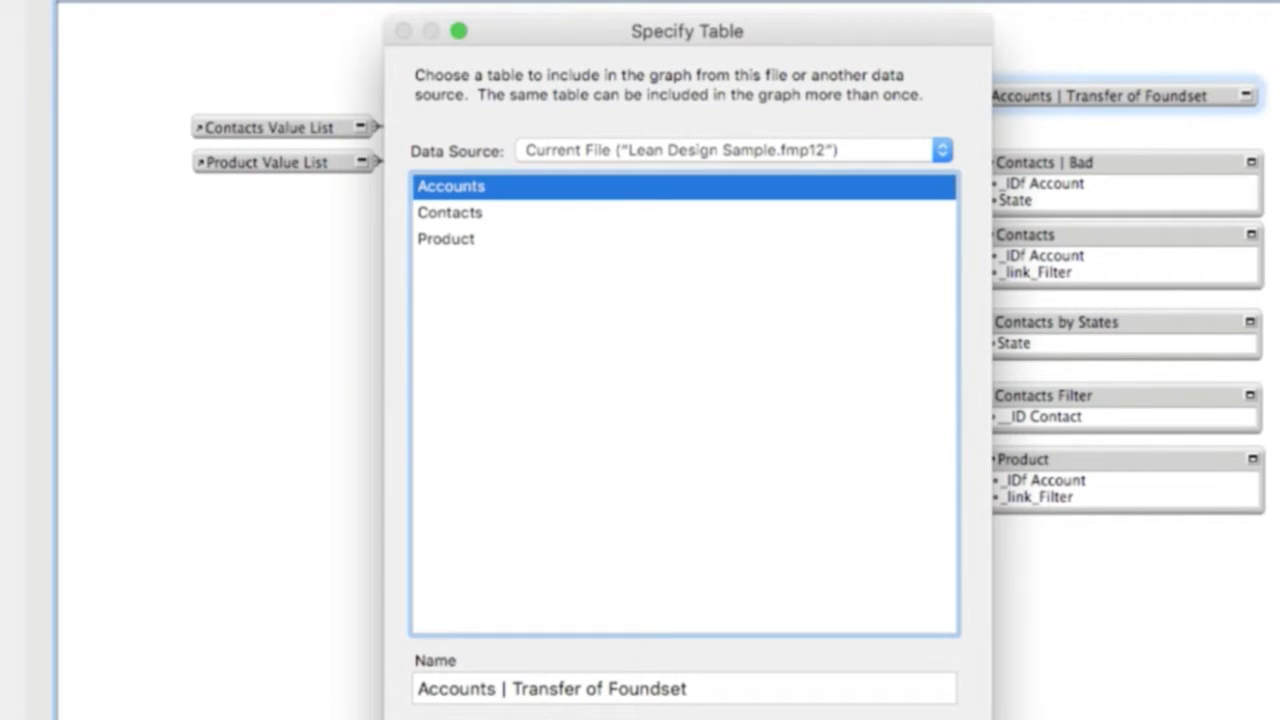
key("Return")
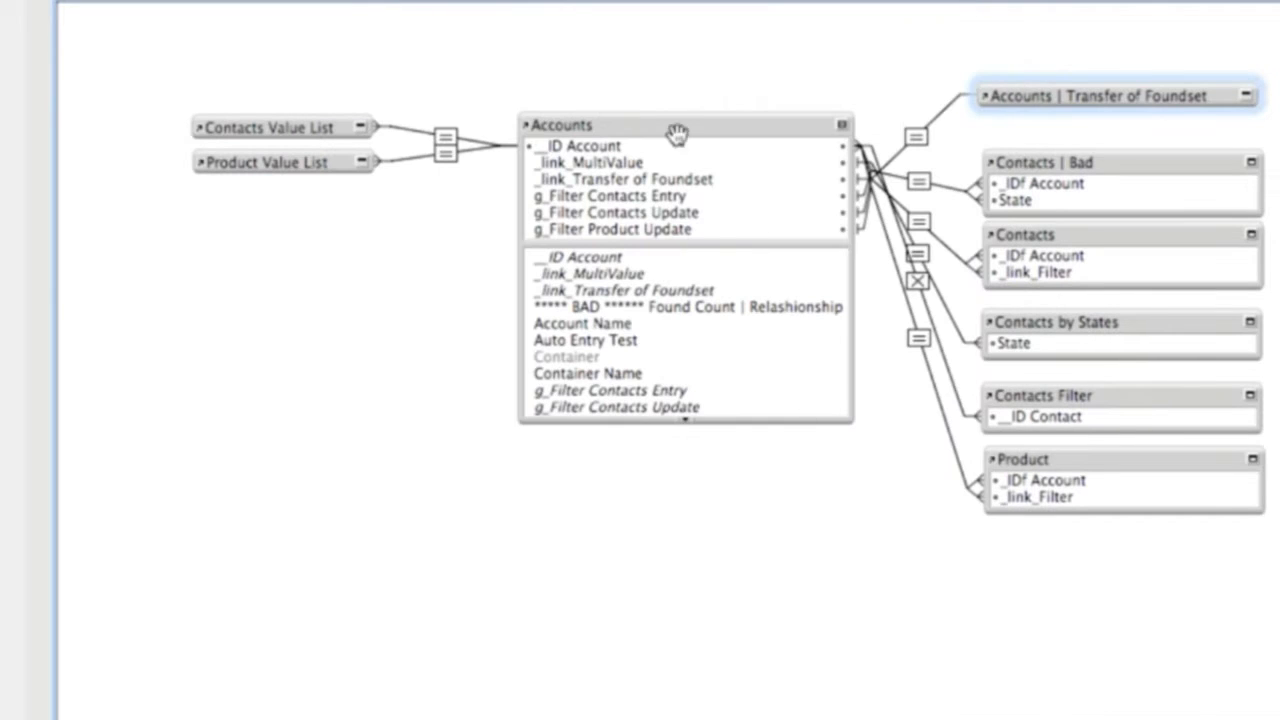
Step: Inspect the relationship between Accounts and Accounts | Transfer of Foundset, then leave database management without saving
left_click(660, 131)
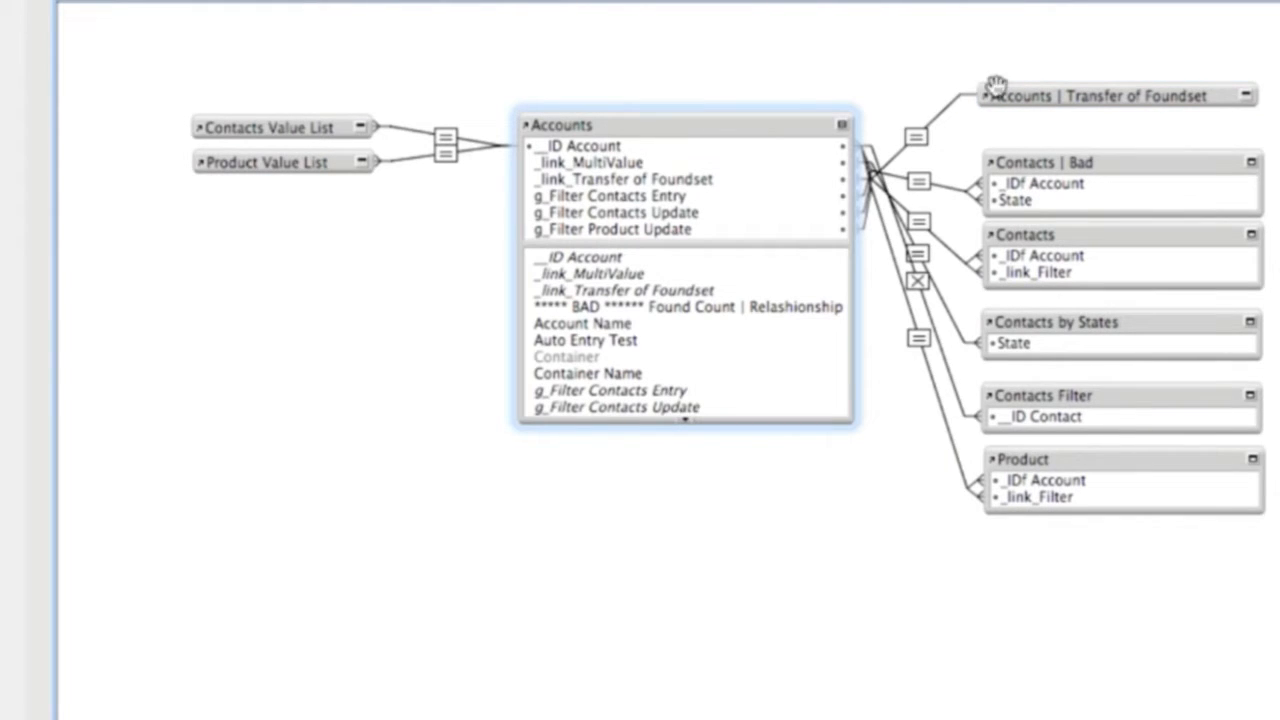
left_click(1110, 97)
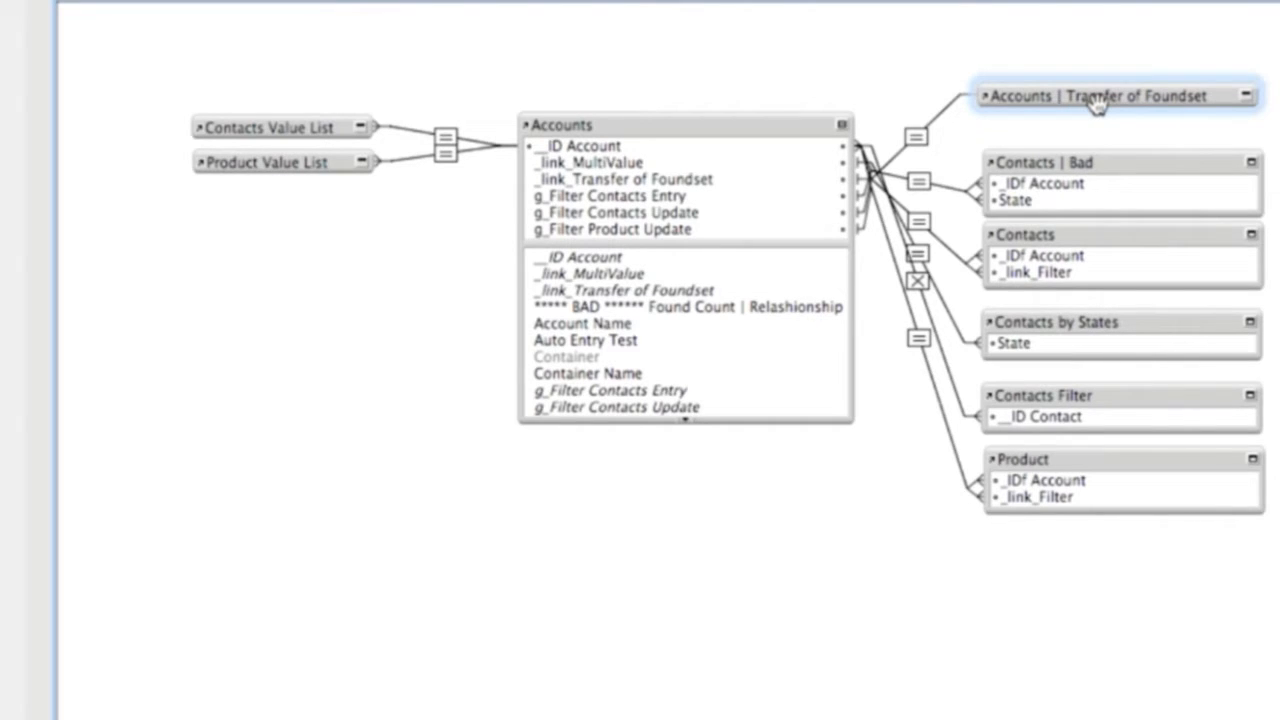
double_click(916, 137)
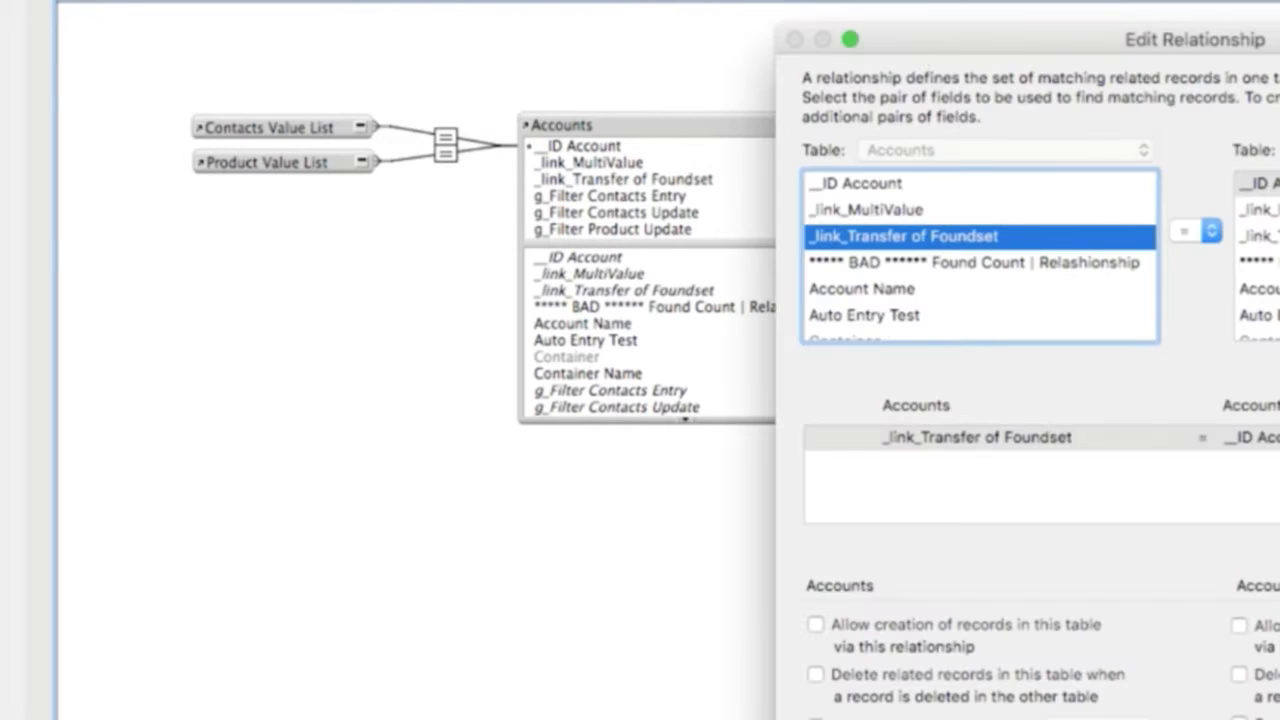
key("Escape")
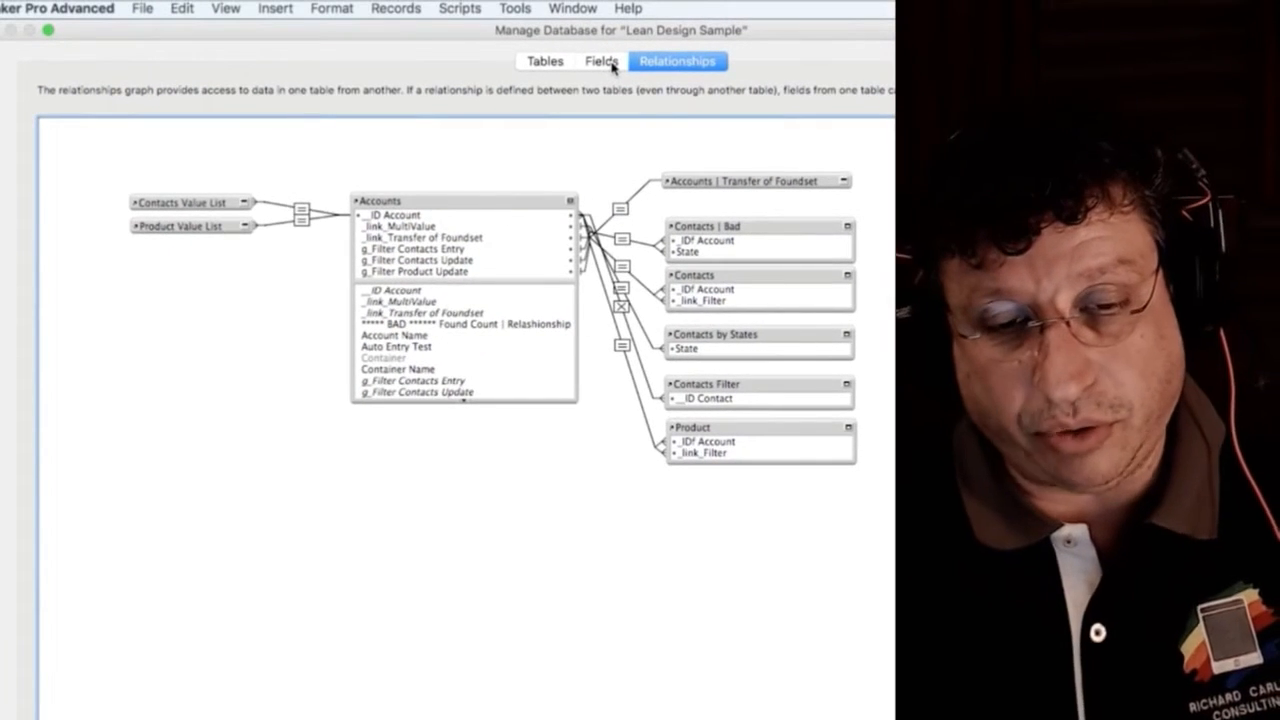
key("Escape")
left_click(405, 200)
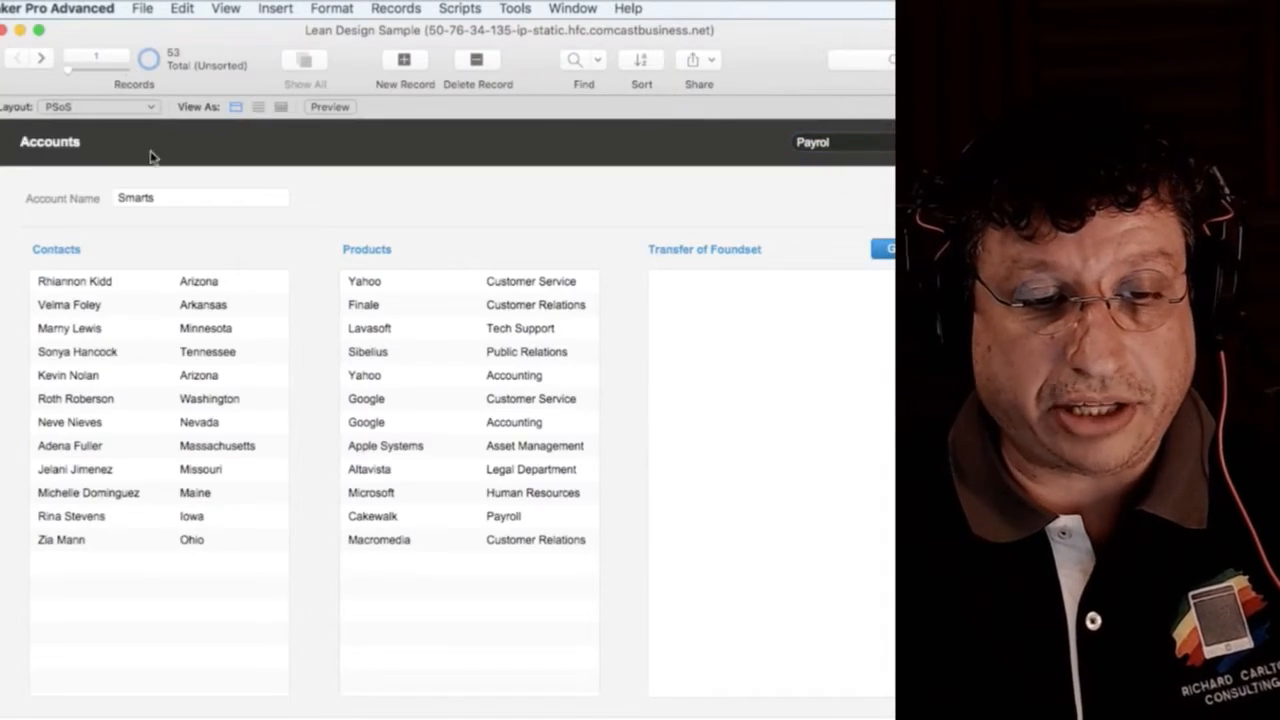
Step: Switch to the Multivalue layout and enter California in the Multivalue field
left_click(95, 106)
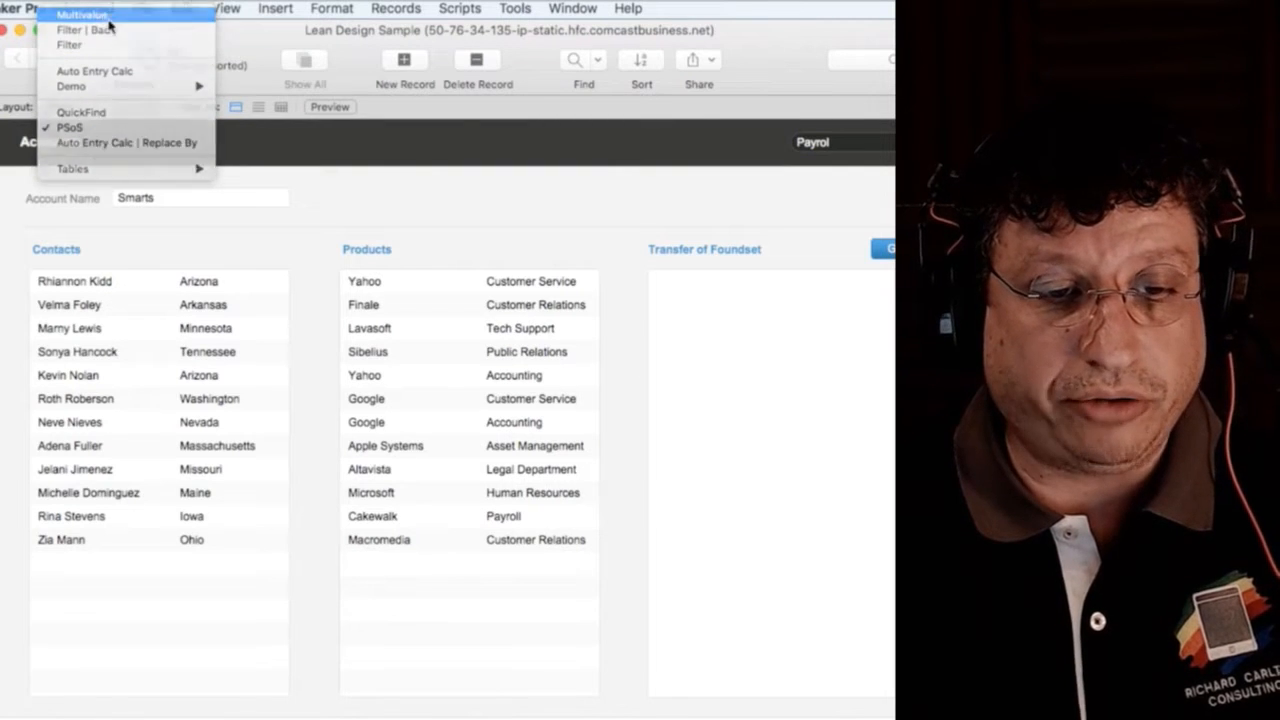
left_click(86, 15)
left_click(166, 240)
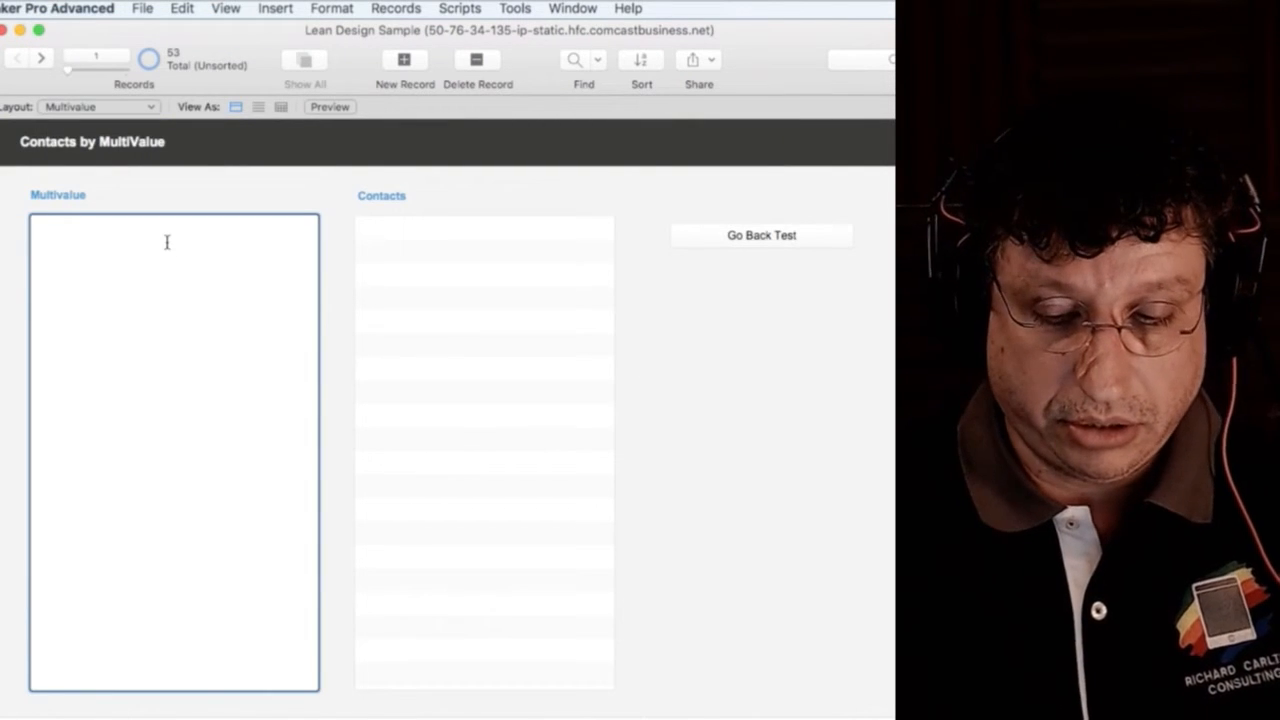
type("California")
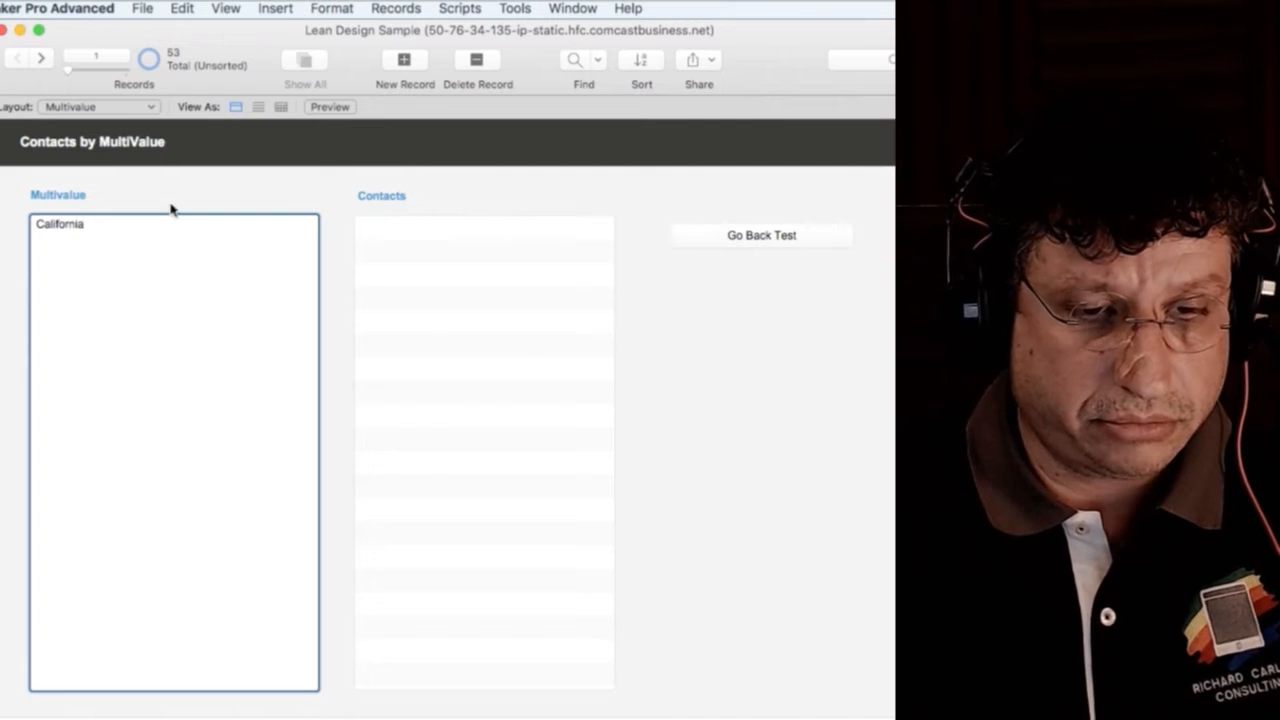
left_click(171, 206)
Step: Add Nevada and Arizona on separate lines below California in the Multivalue field and review the related contacts
left_click(142, 257)
key("Return")
type("Nev")
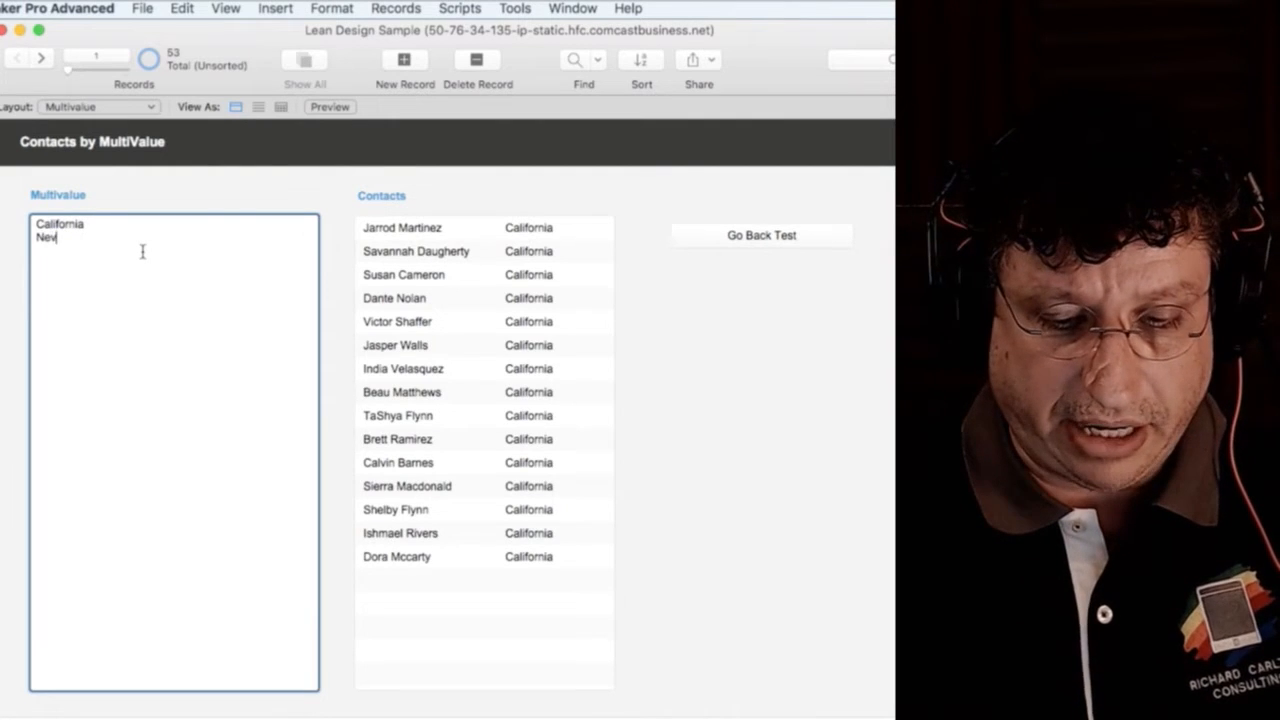
type("ada Ari")
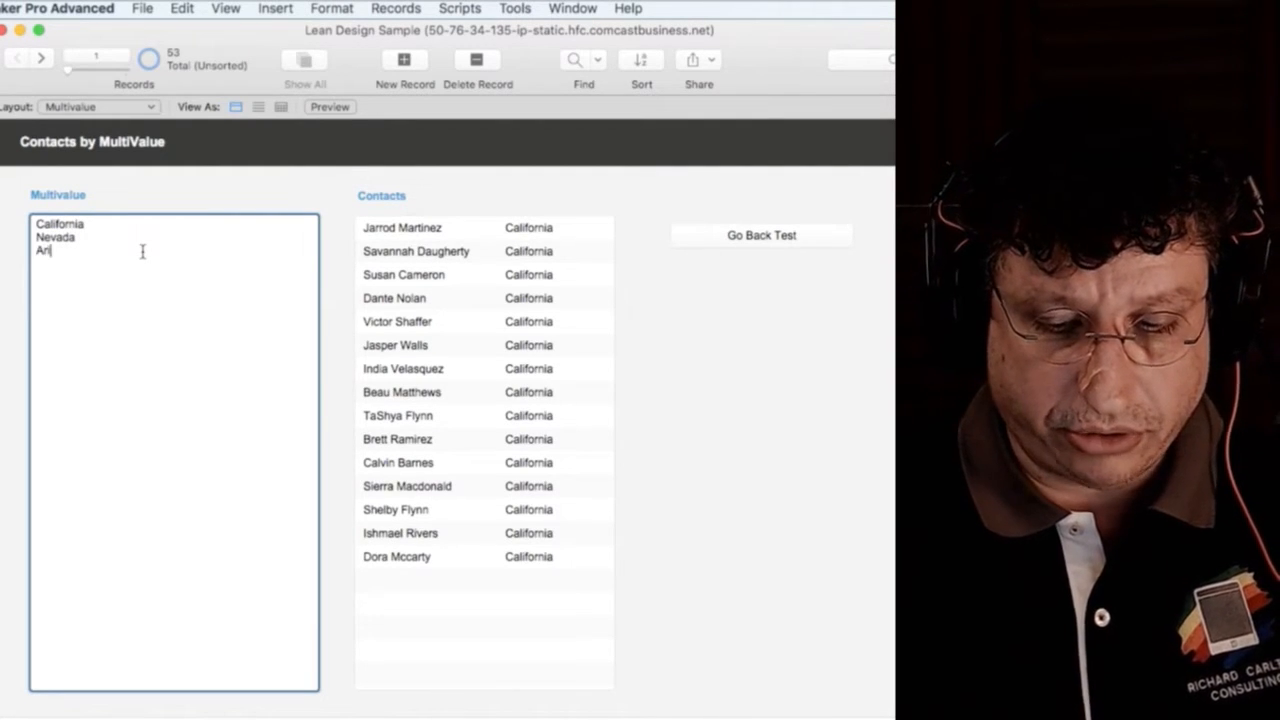
type("zon")
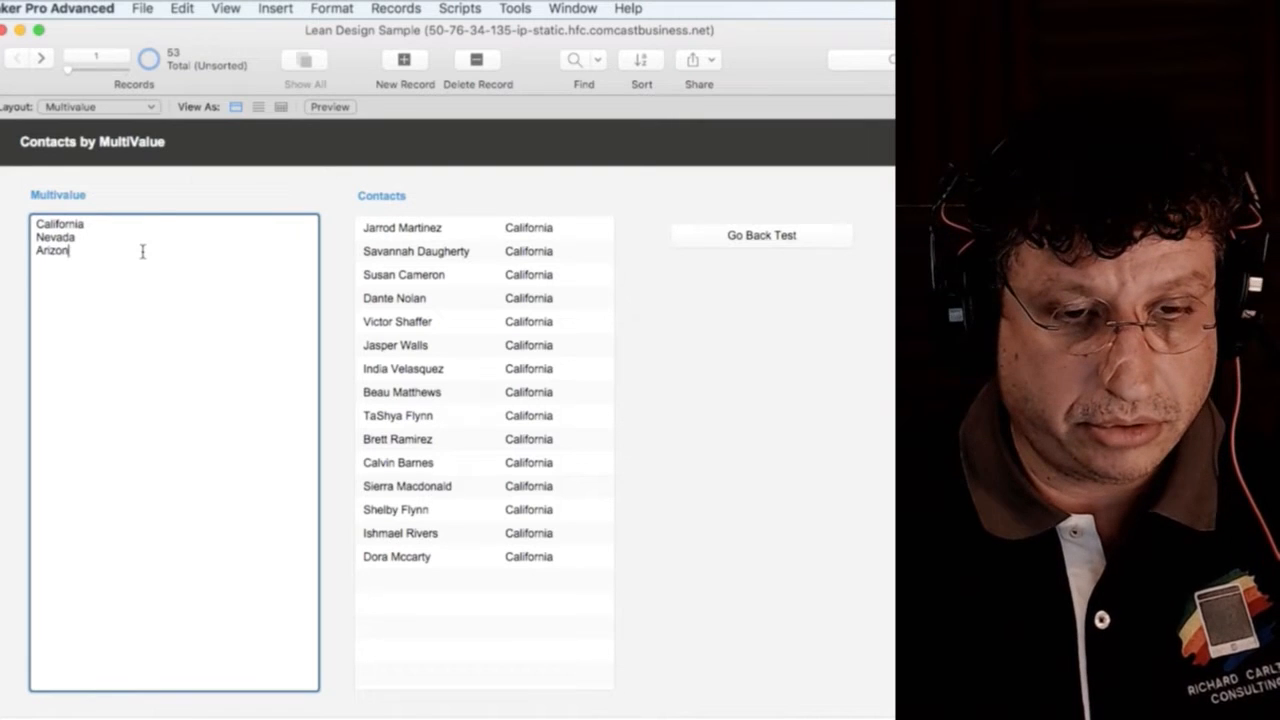
type("a")
left_click(197, 182)
scroll(497, 337, "down", 5)
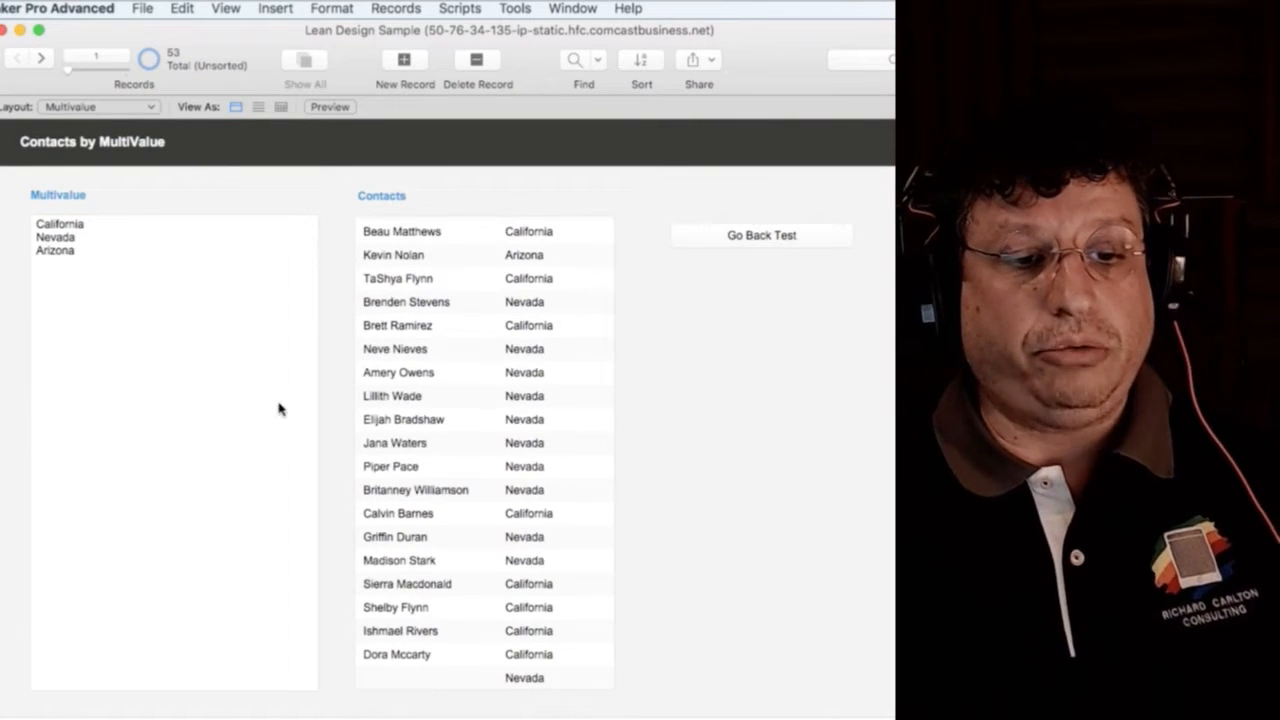
Step: Switch back to the PSoS layout
left_click(220, 351)
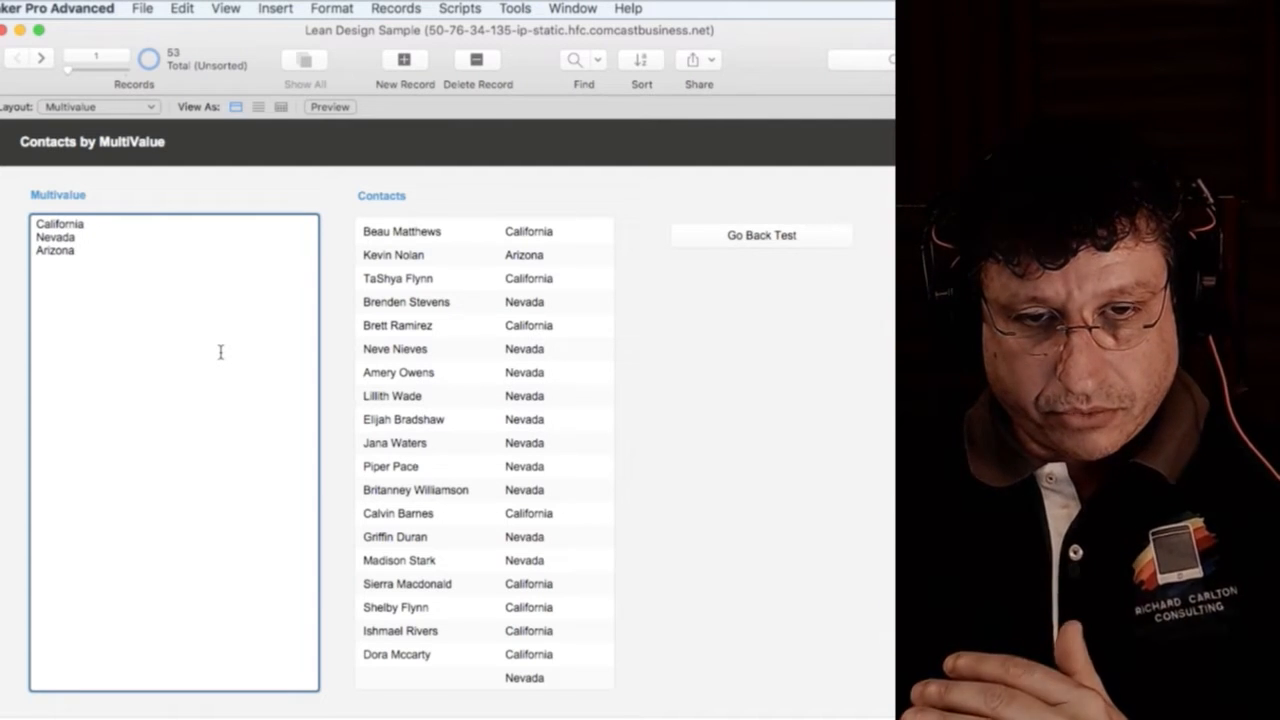
left_click(79, 106)
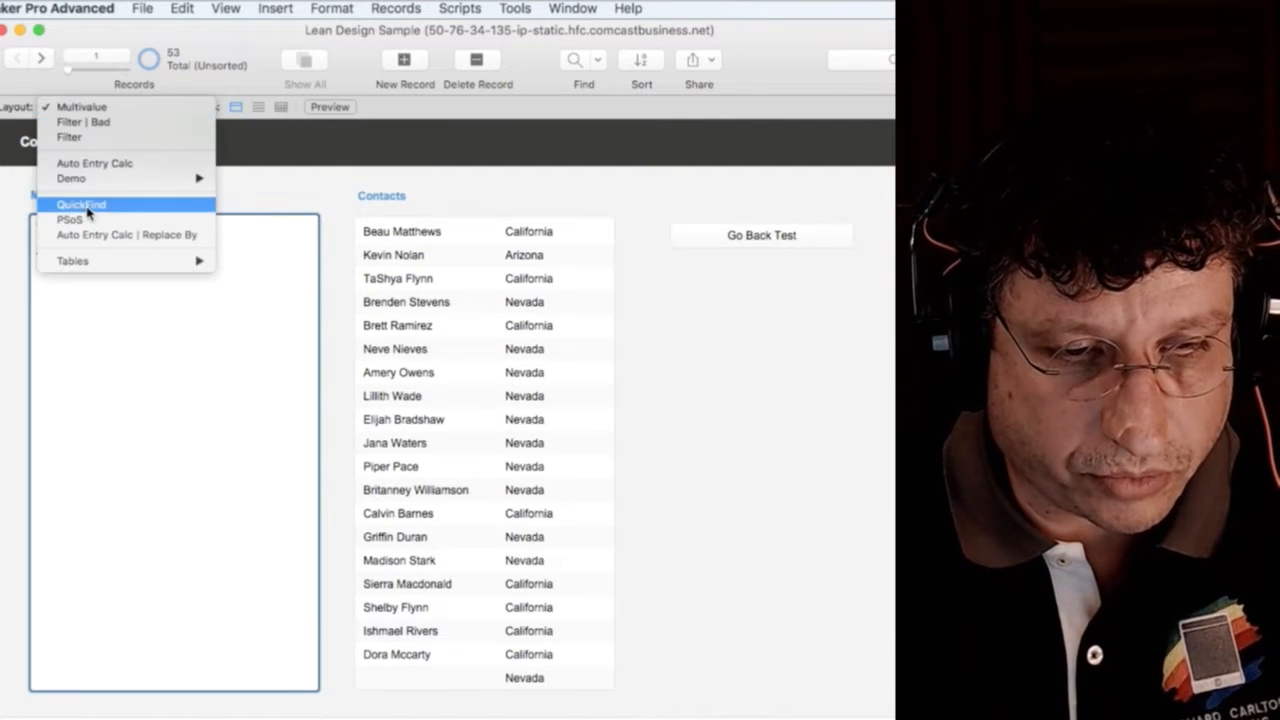
left_click(248, 323)
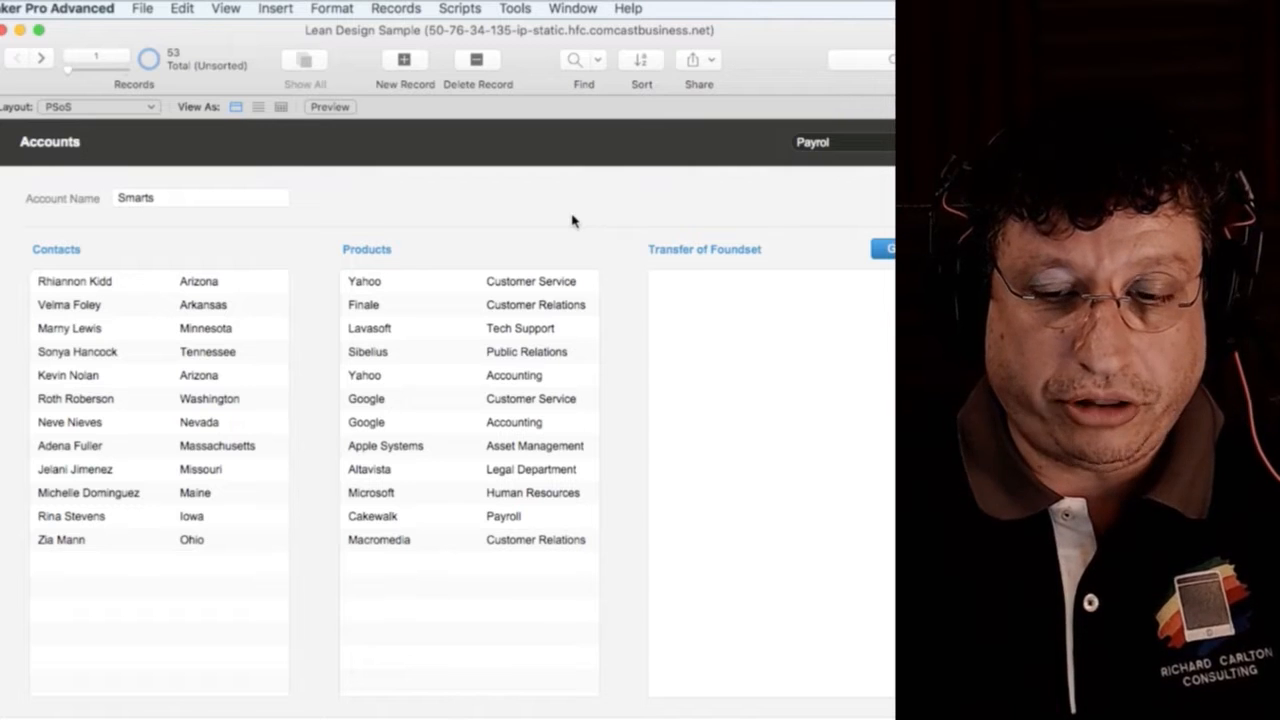
Step: Insert a Set Variable step after the Perform Script on Server step in the Quickfind on Server trigger script
key("super+shift+s")
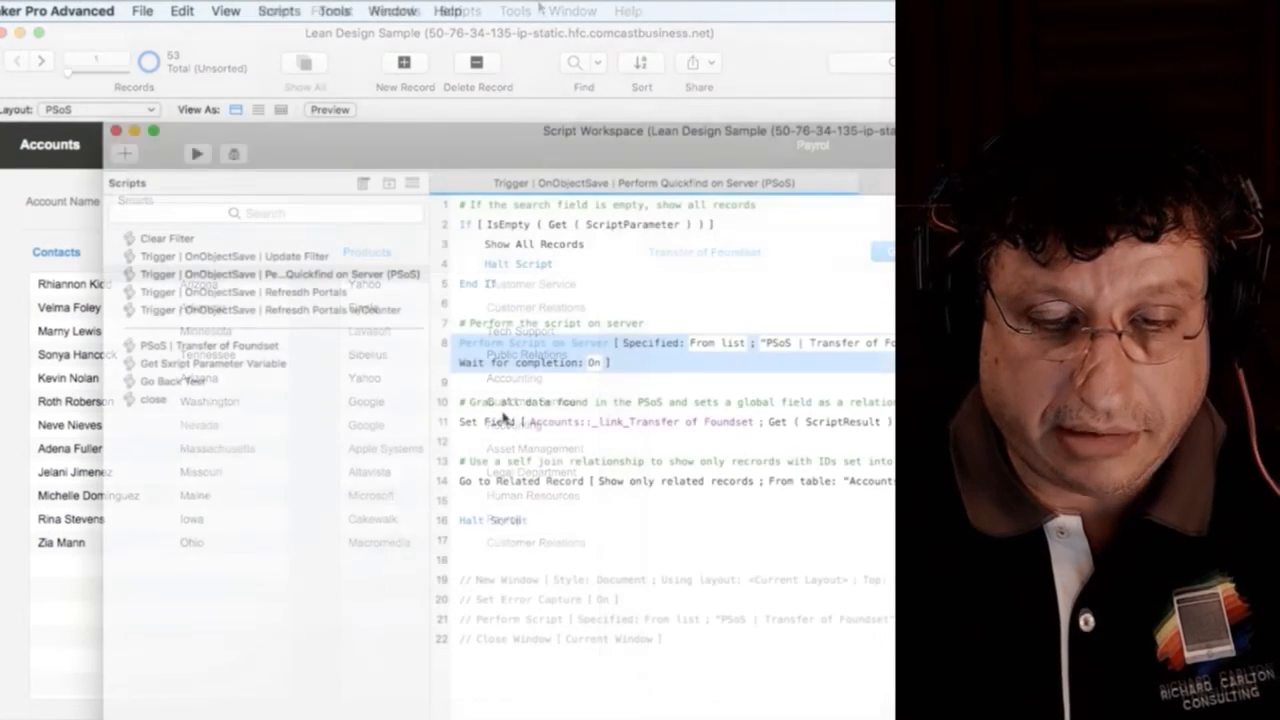
left_click(490, 378)
type("set v")
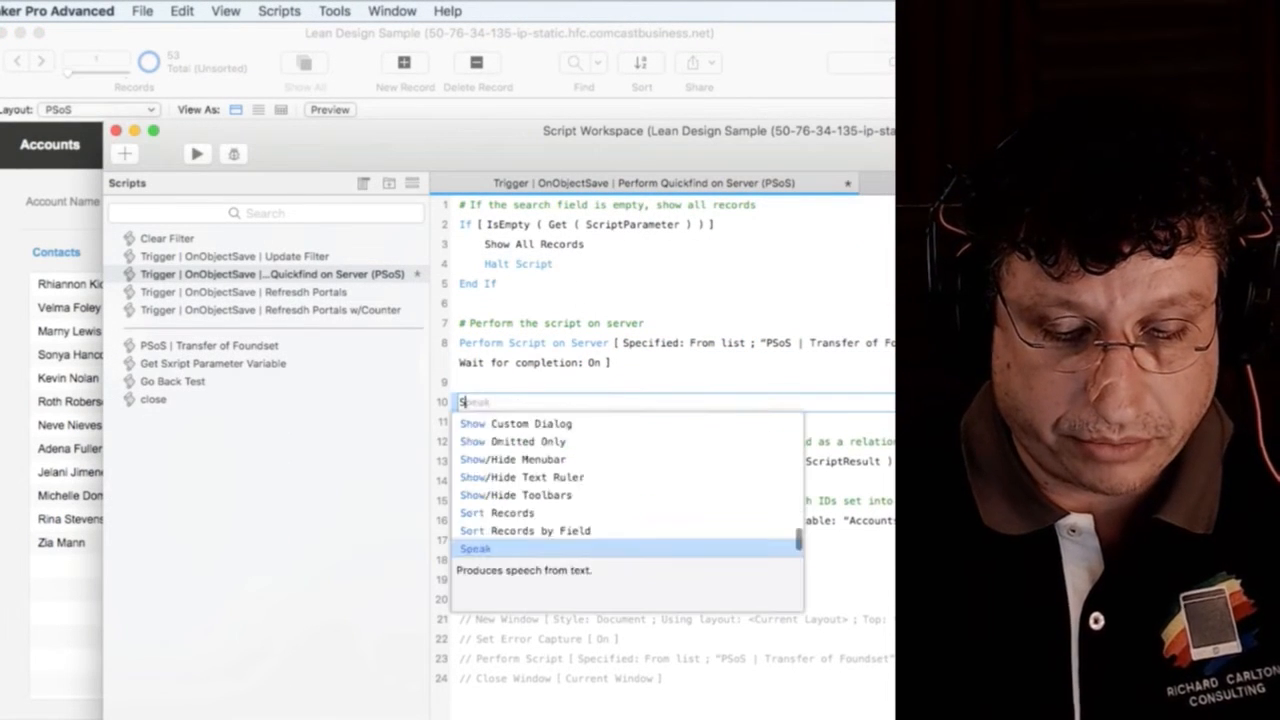
key("Return")
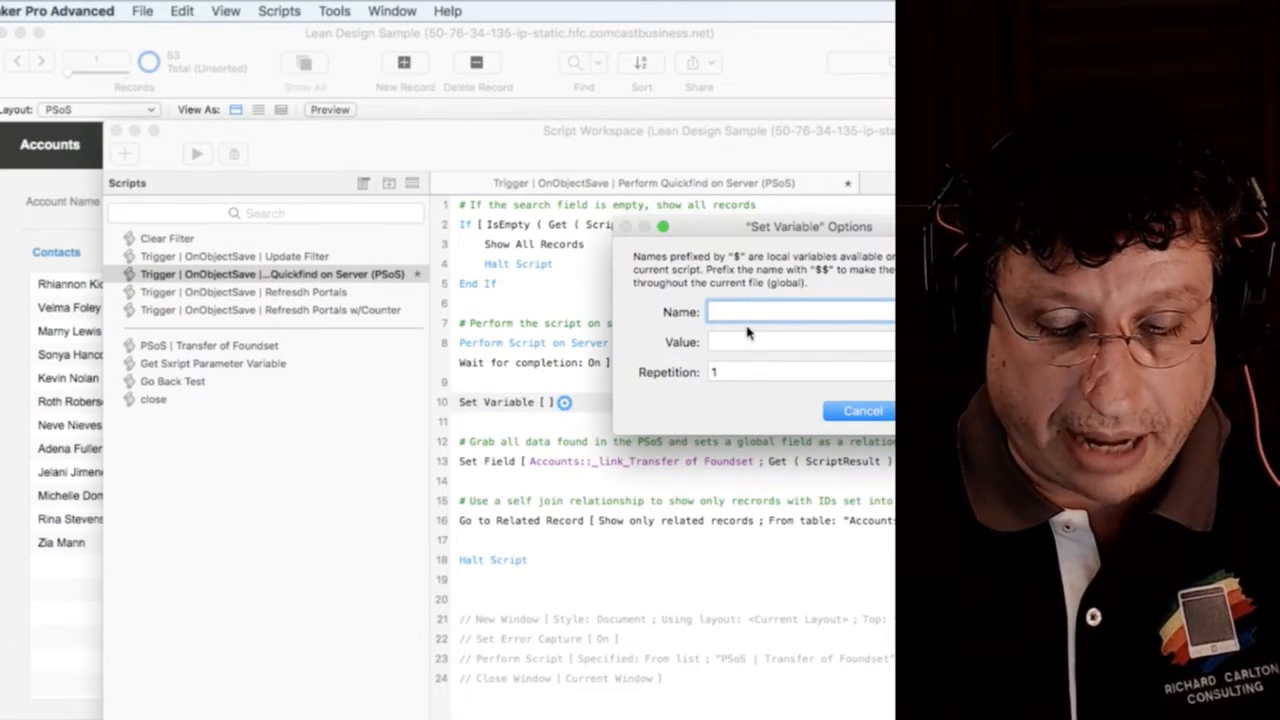
Step: Name the new variable $$Script_Result
type("$$Script Resul")
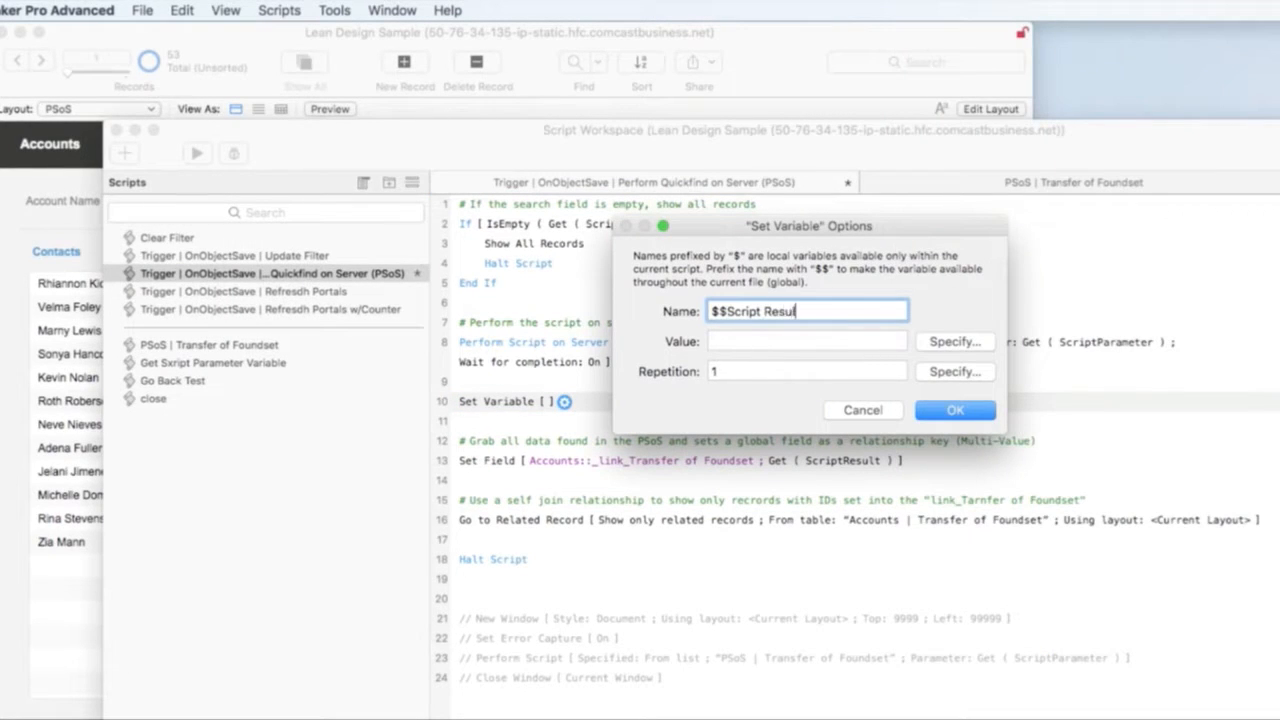
type("t")
left_click(764, 311)
key("BackSpace")
type("_")
Step: Set the $$Script_Result variable's value to Get ( ScriptResult ) and confirm the step options
left_click(955, 341)
type("ge")
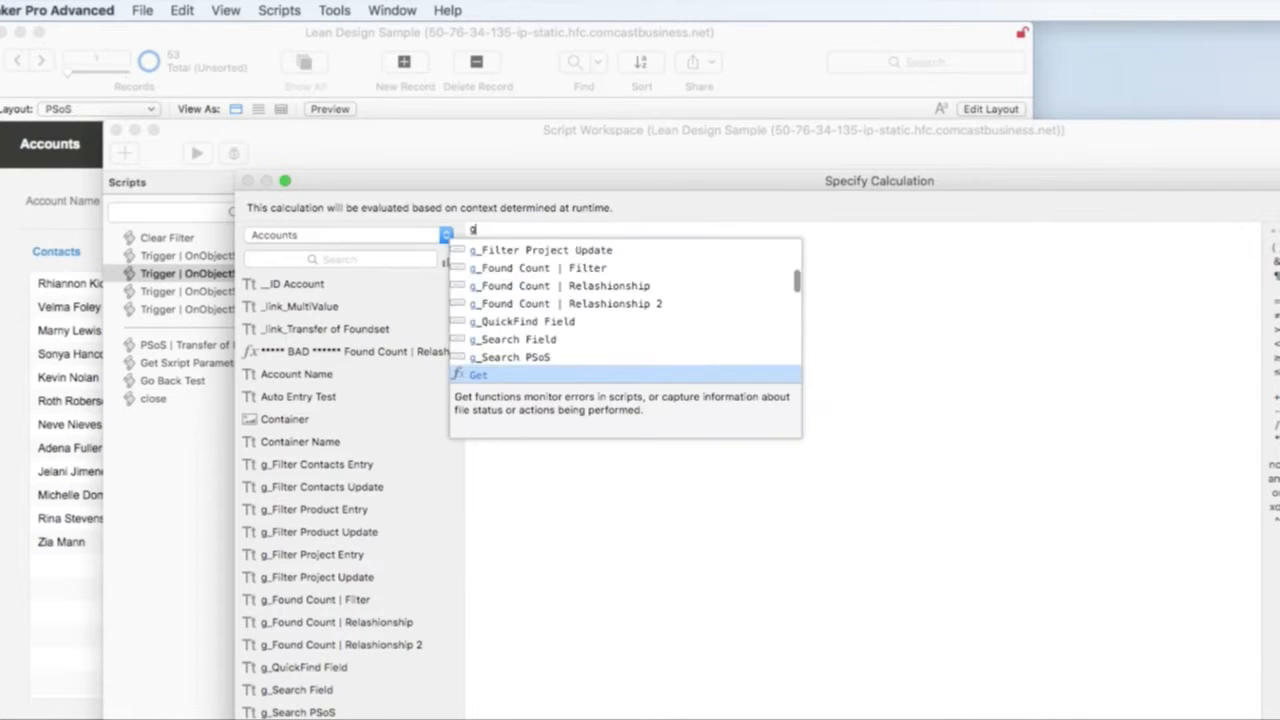
key("Return")
type("sc")
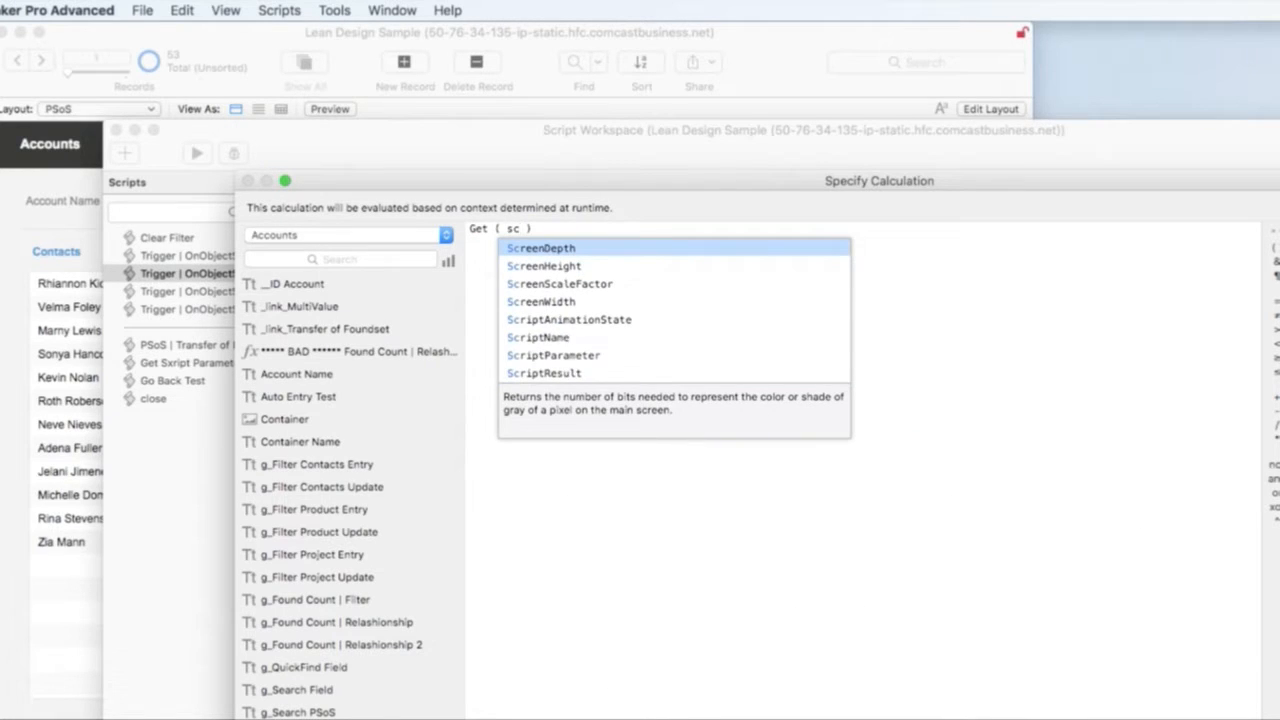
type(" re")
key("Down")
key("Down")
key("Down")
key("Down")
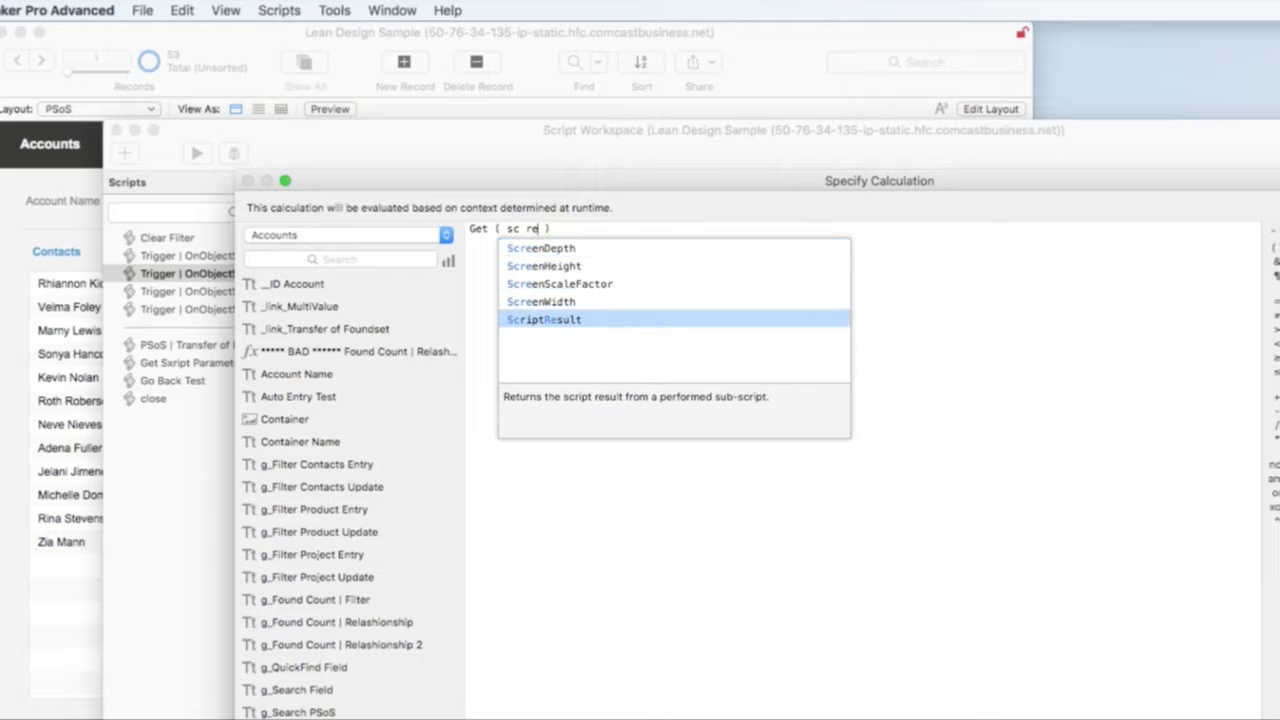
key("Return")
key("KP_Enter")
left_click(987, 415)
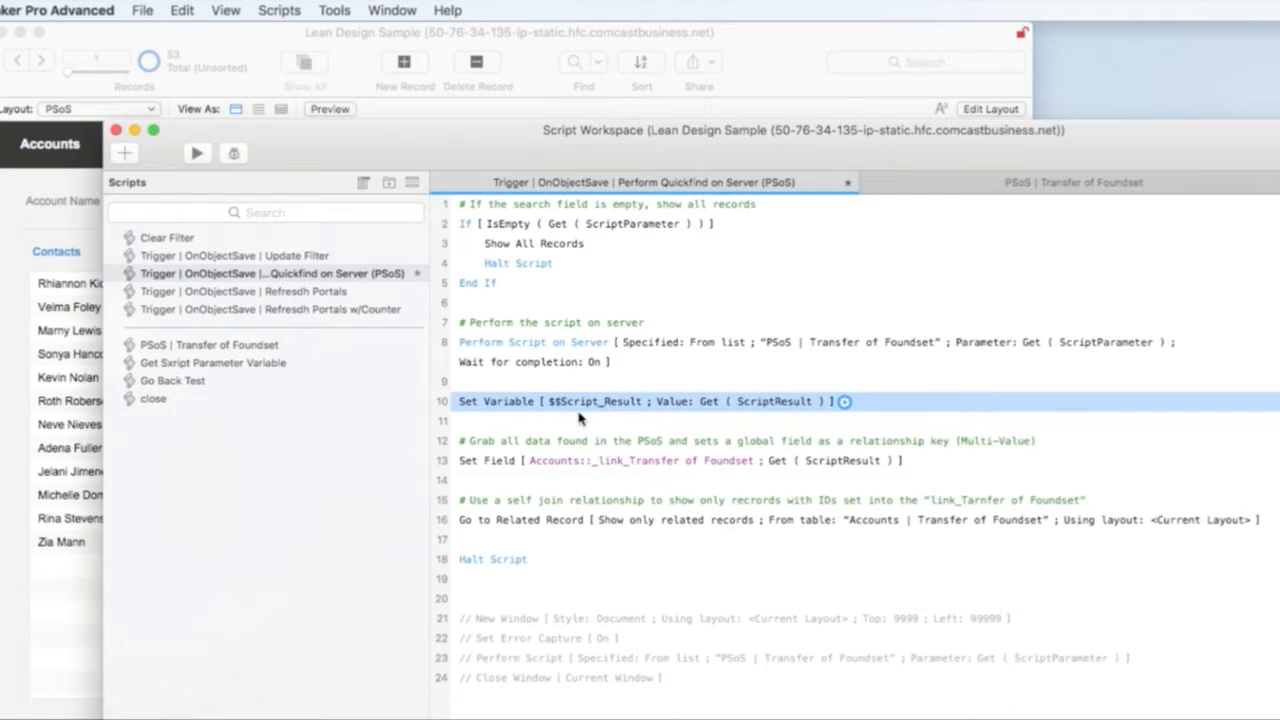
Step: Add a Halt Script step directly below the Set Variable step and save the script
key("Return")
type("j")
key("BackSpace")
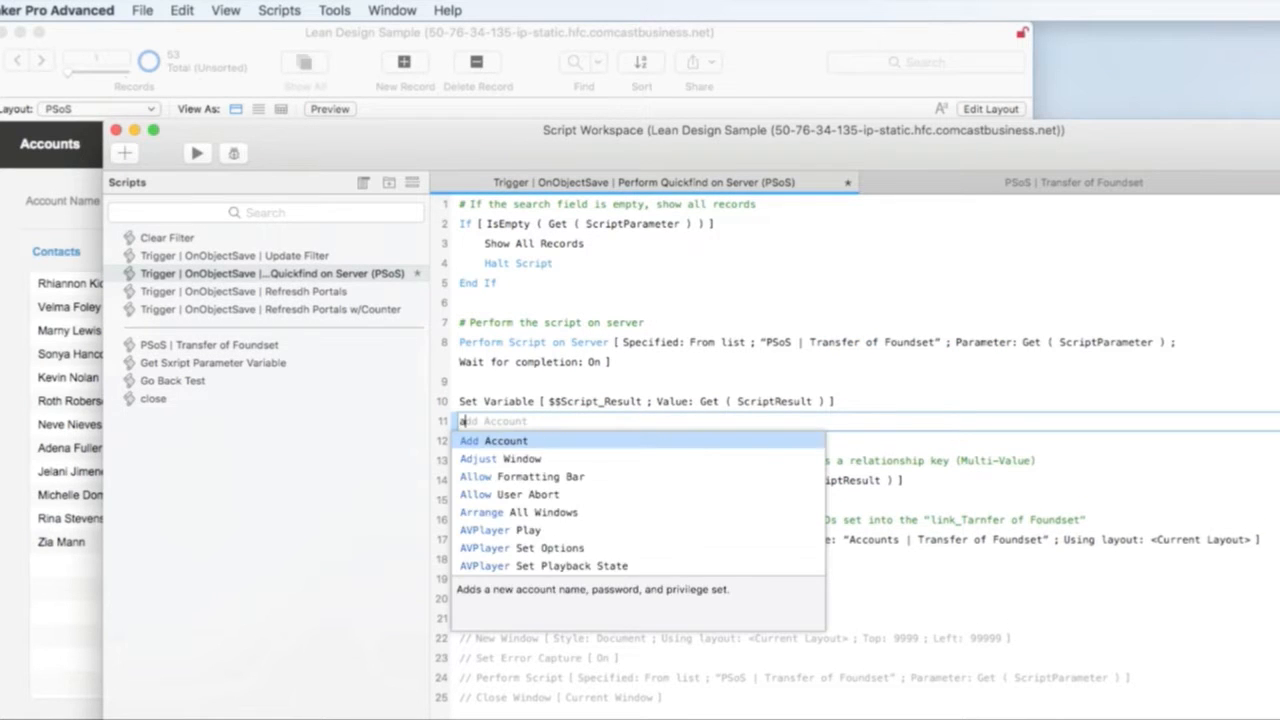
type("ha")
key("Return")
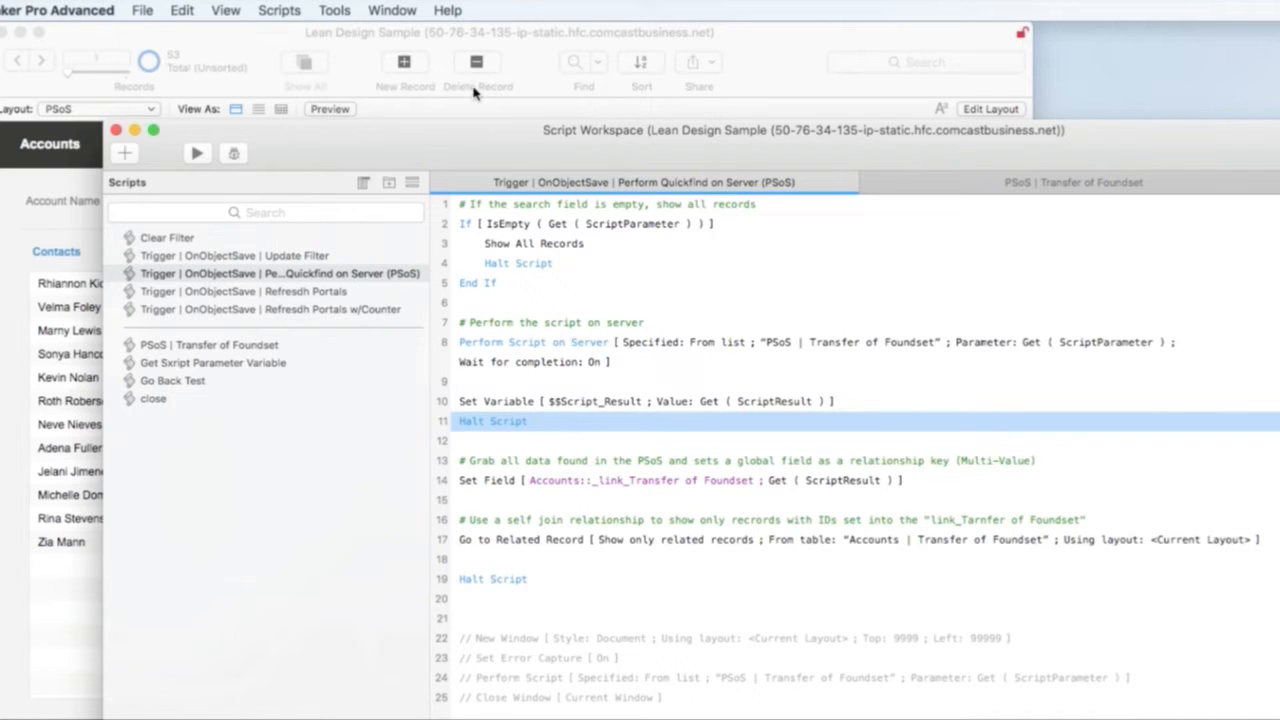
Step: Move the Script Workspace aside and run the server quick find on the PSoS layout with the search term Payro
left_click_drag(489, 168, 694, 529)
left_click(787, 155)
left_click(856, 142)
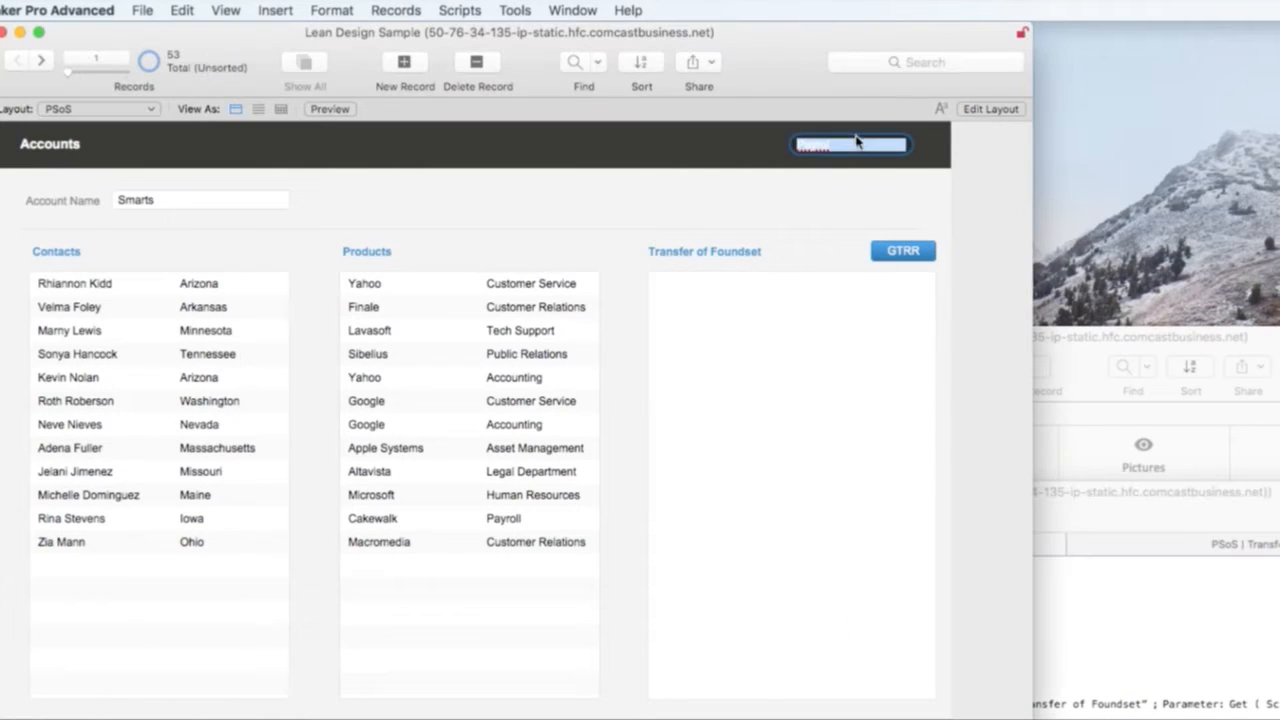
key("Tab")
left_click(677, 170)
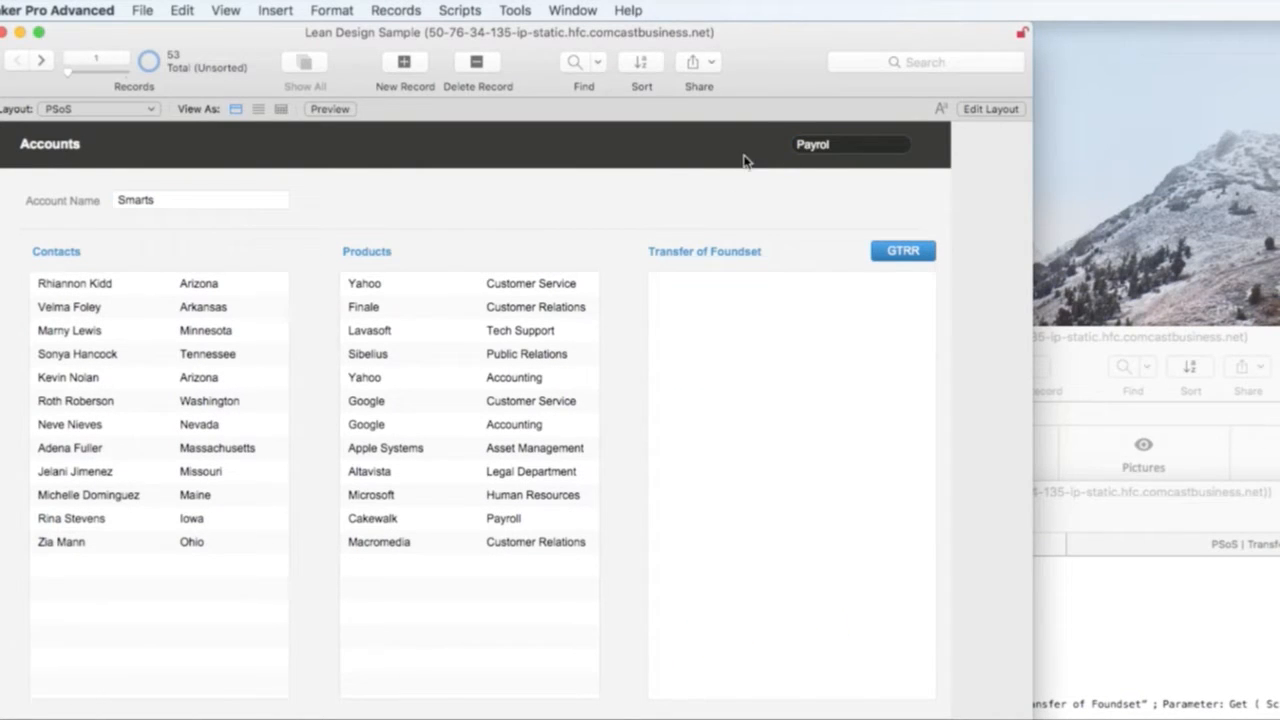
left_click(836, 145)
left_click(836, 145)
left_click(751, 148)
Step: Inspect the full value of $$Script_Result among the current variables in the Data Viewer
left_click(515, 10)
left_click(545, 66)
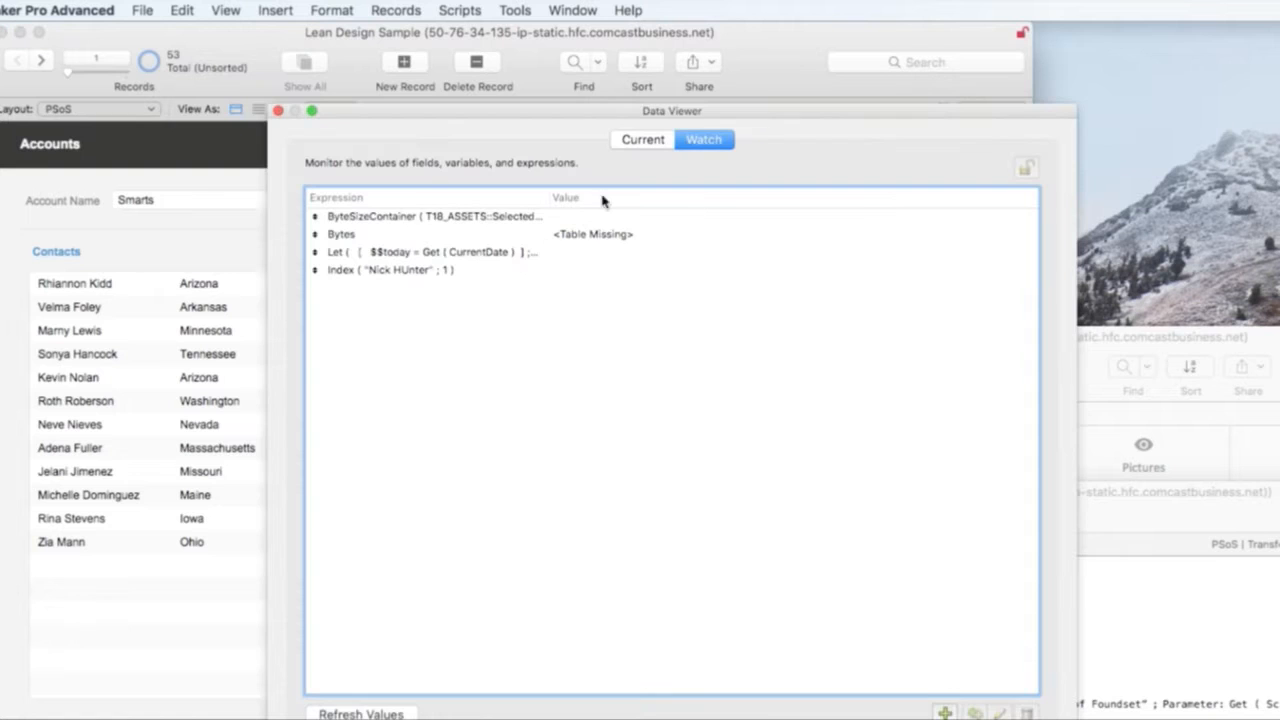
left_click(638, 142)
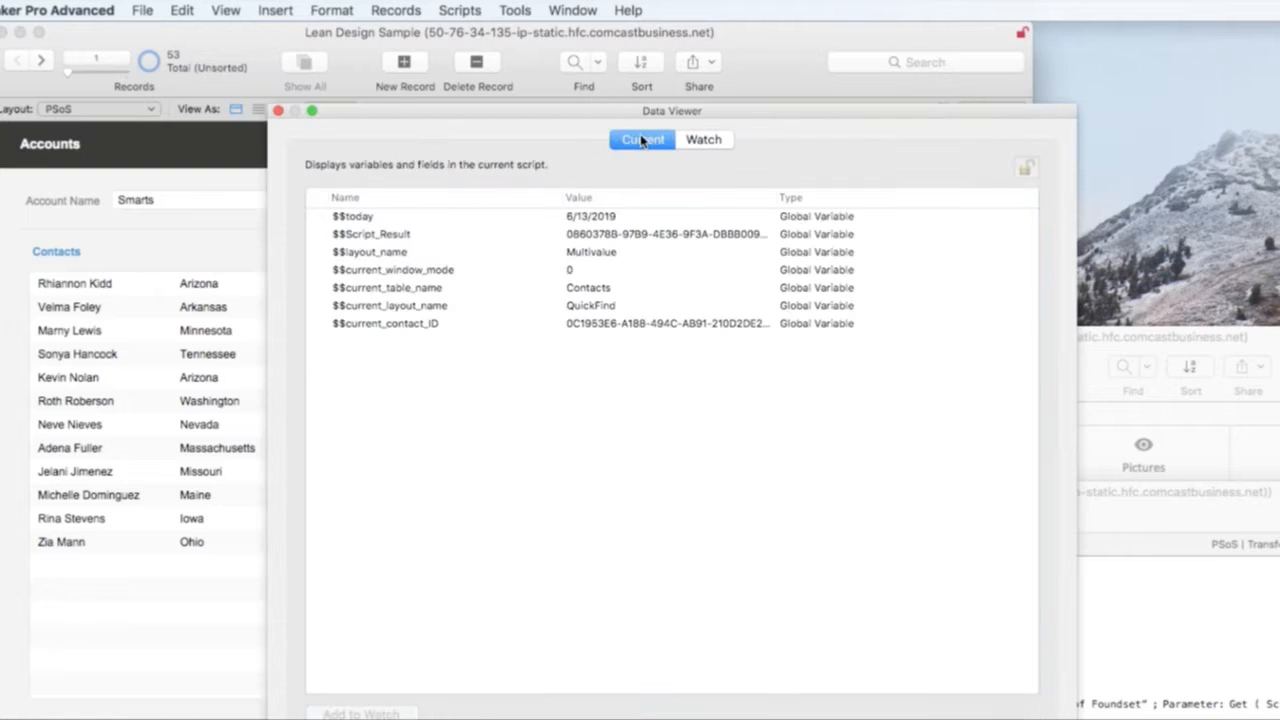
double_click(405, 236)
left_click_drag(740, 228, 567, 33)
left_click_drag(798, 236, 1108, 653)
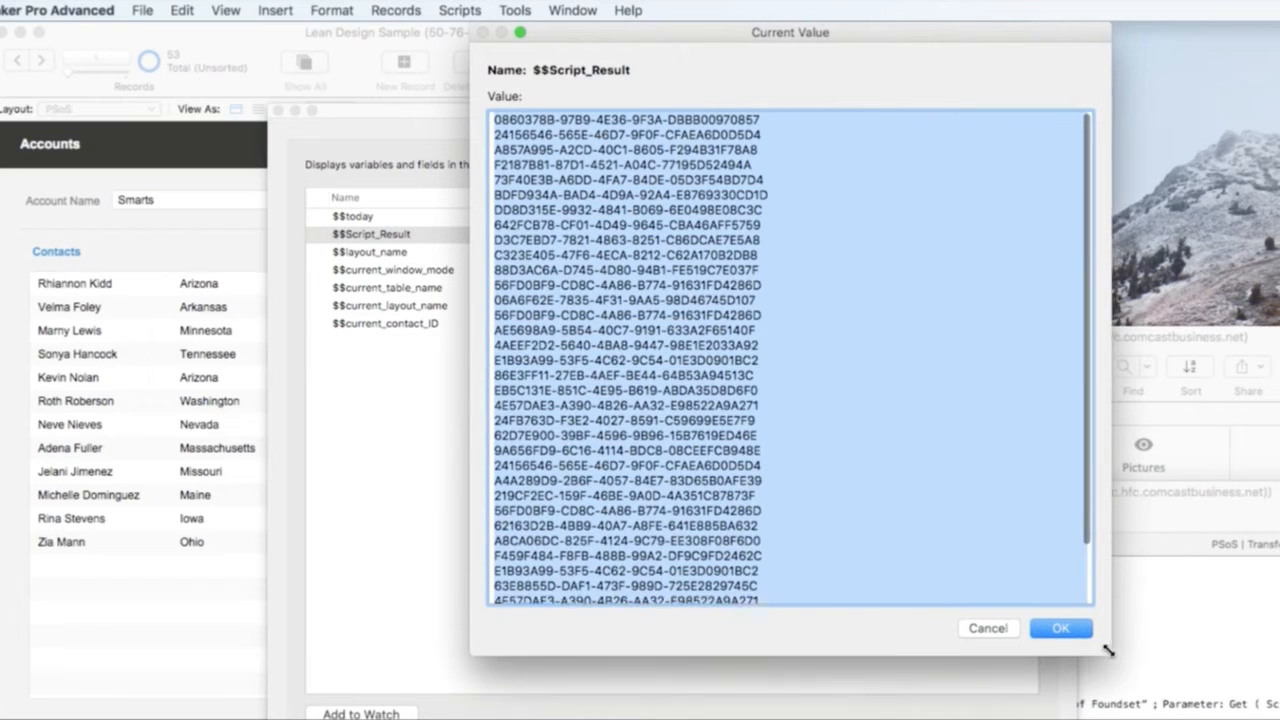
left_click(969, 446)
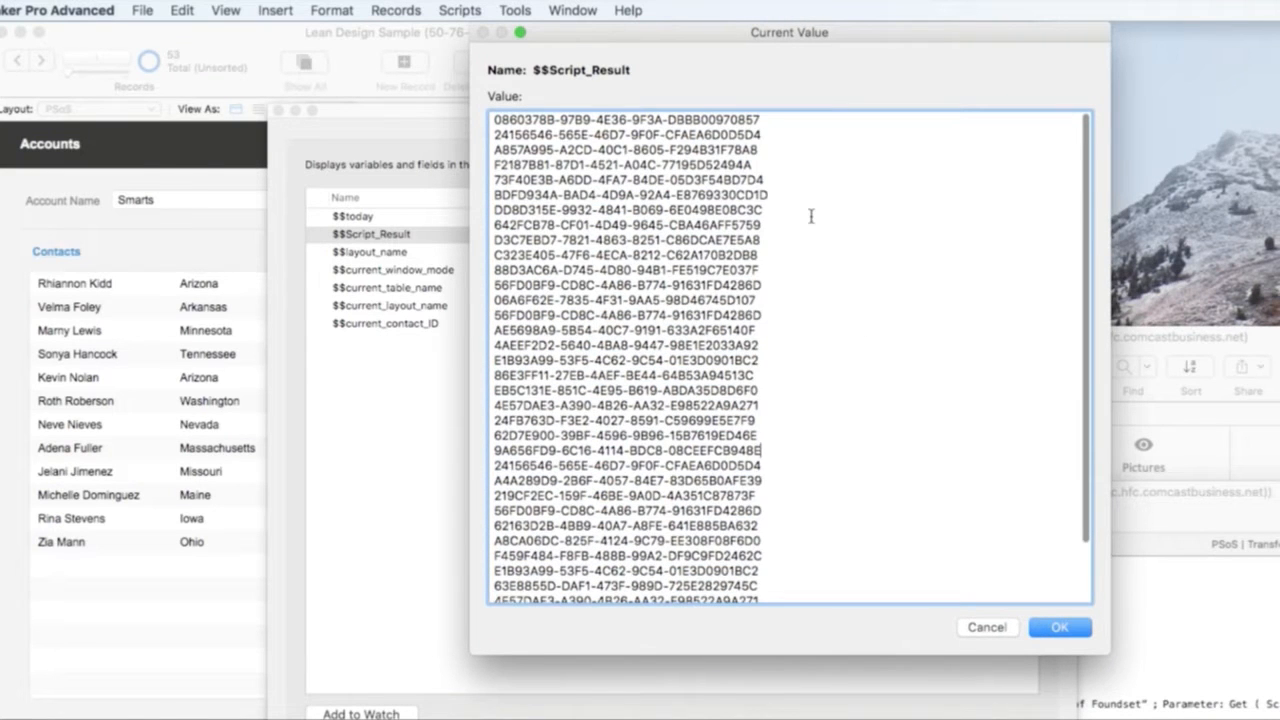
scroll(810, 212, "down", 3)
scroll(810, 212, "up", 4)
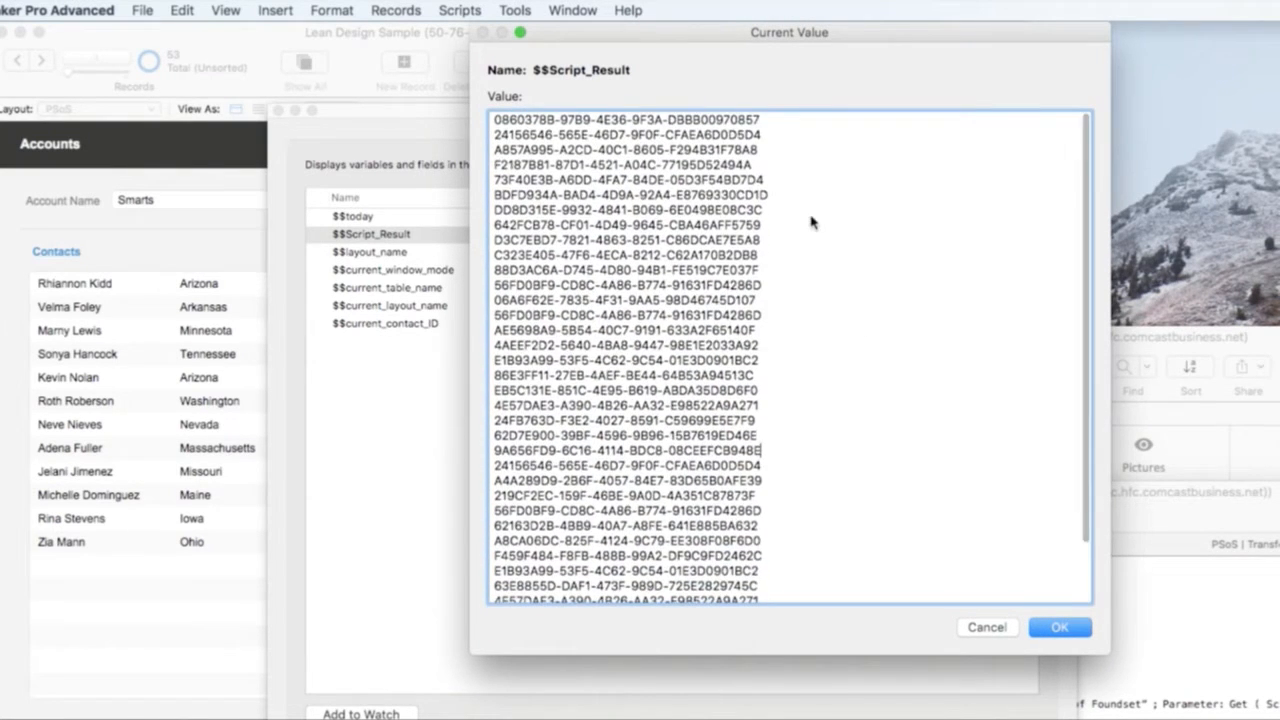
Step: Copy the fourth through twelfth IDs from the $$Script_Result value and paste them into the Transfer of Foundset field
left_click_drag(777, 290, 444, 168)
key("super+c")
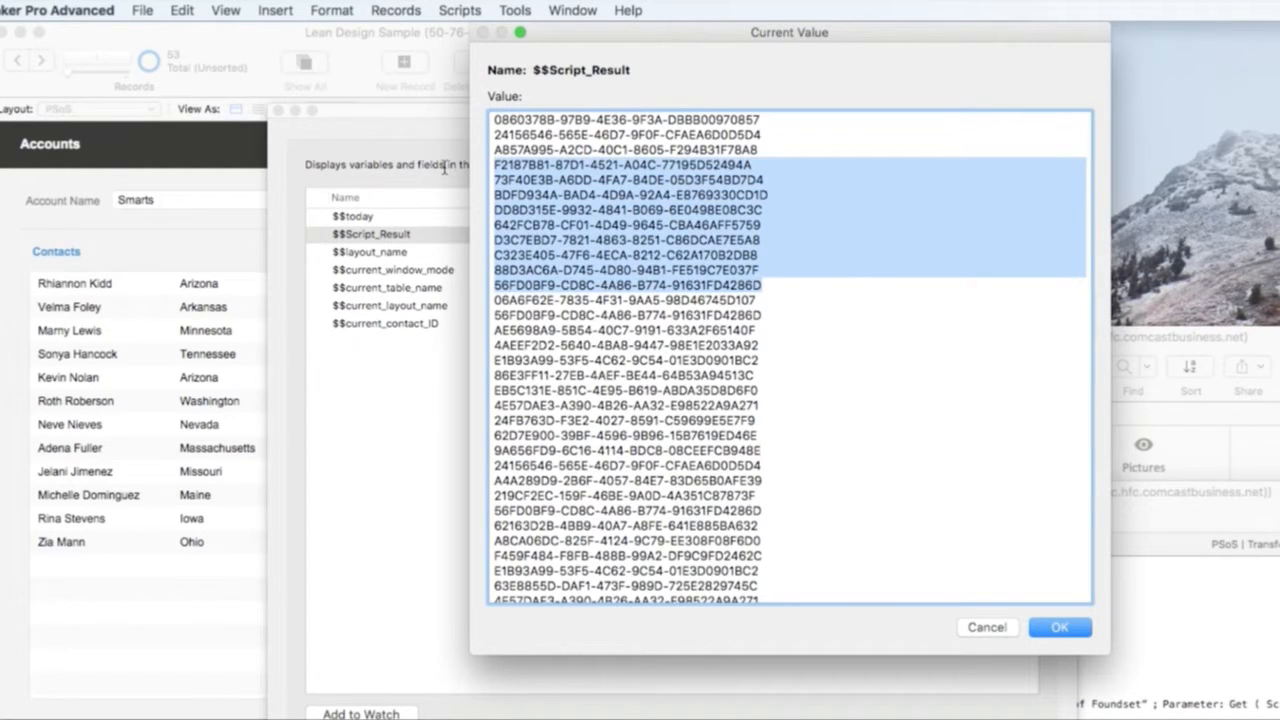
key("Return")
key("super+w")
left_click(758, 300)
key("super+v")
left_click(684, 224)
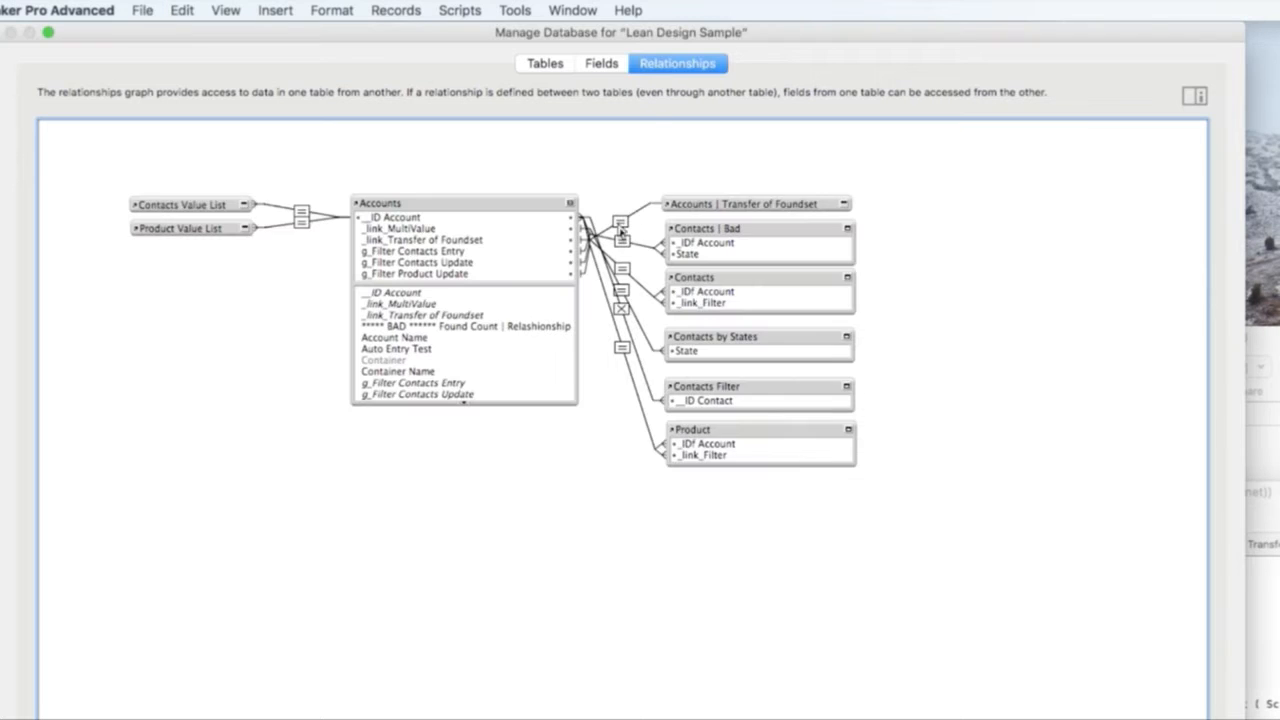
Step: Examine the relationship between Accounts and Accounts | Transfer of Foundset in the relationships graph, and leave it without changes
double_click(620, 223)
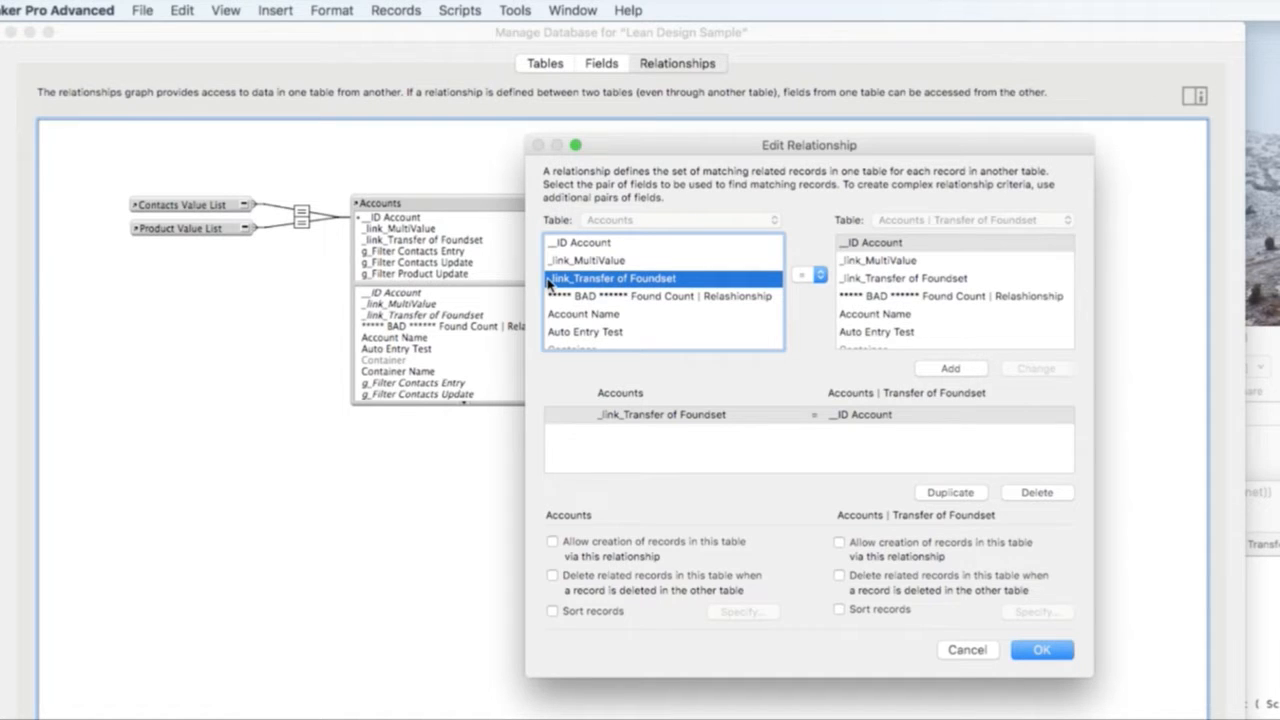
key("Escape")
key("Escape")
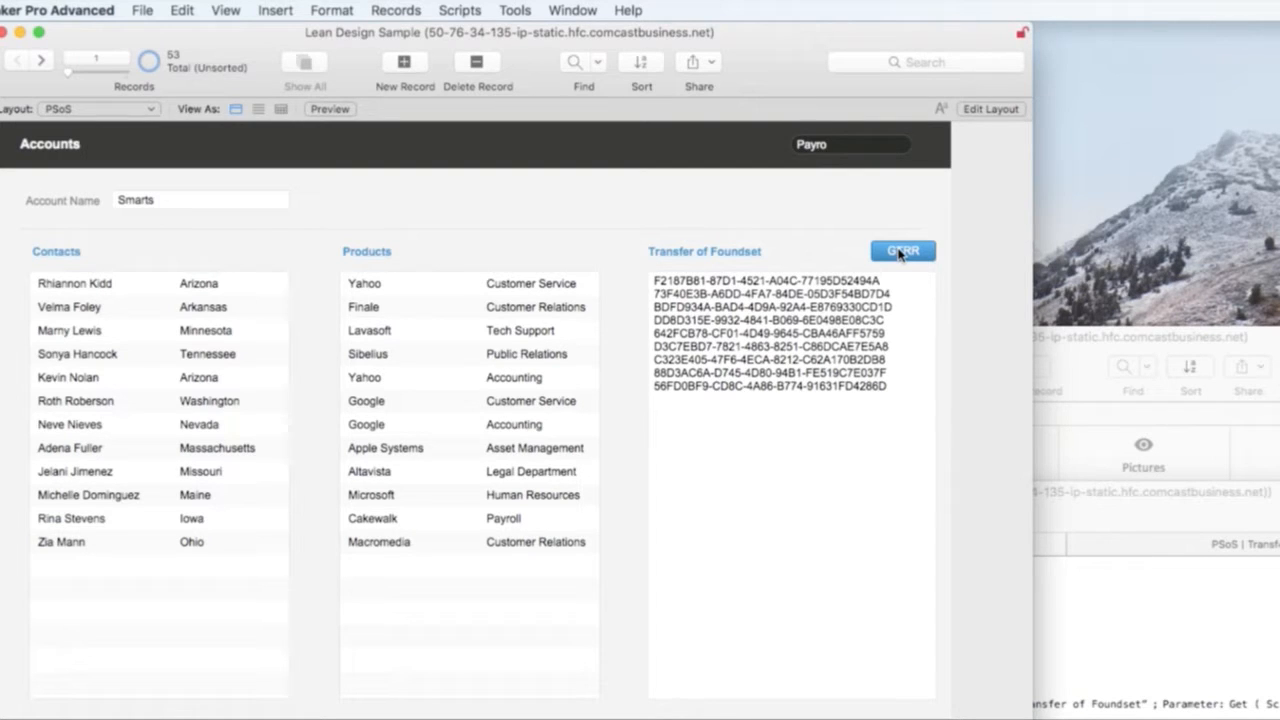
Step: Delete the last five IDs from the Transfer of Foundset field and view the related accounts for the remaining four
left_click_drag(889, 388, 655, 333)
key("BackSpace")
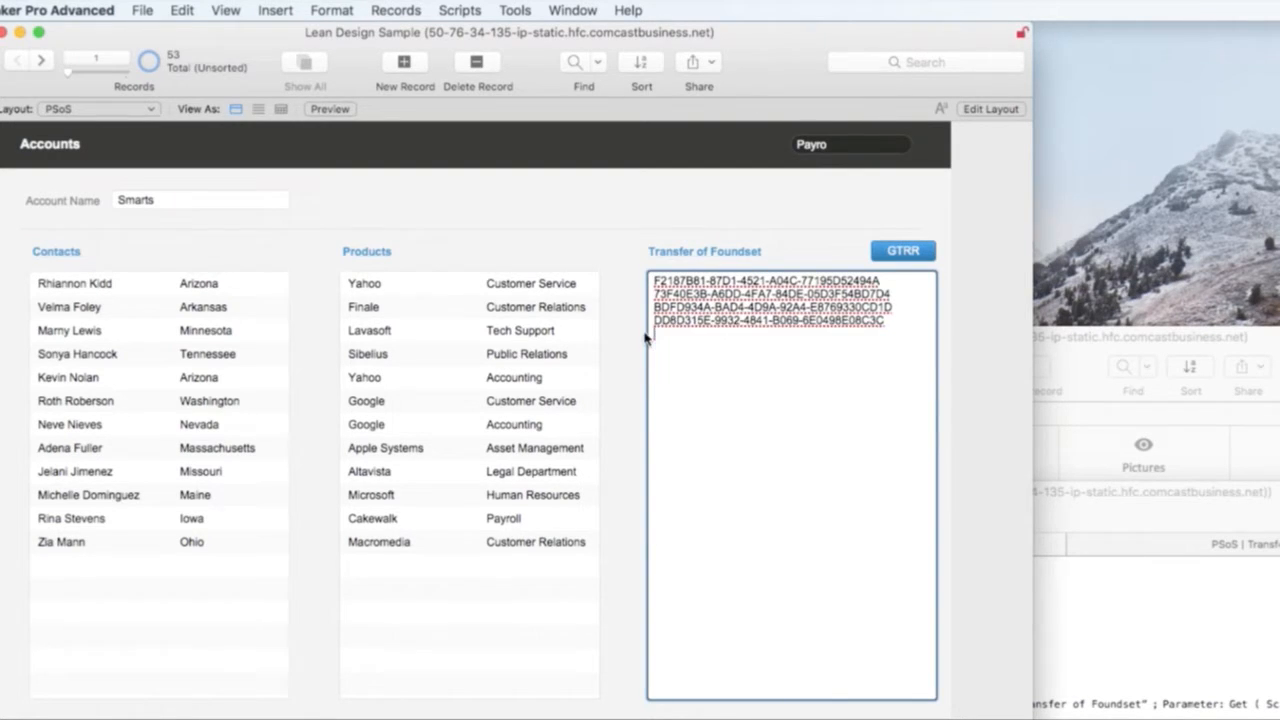
left_click(675, 203)
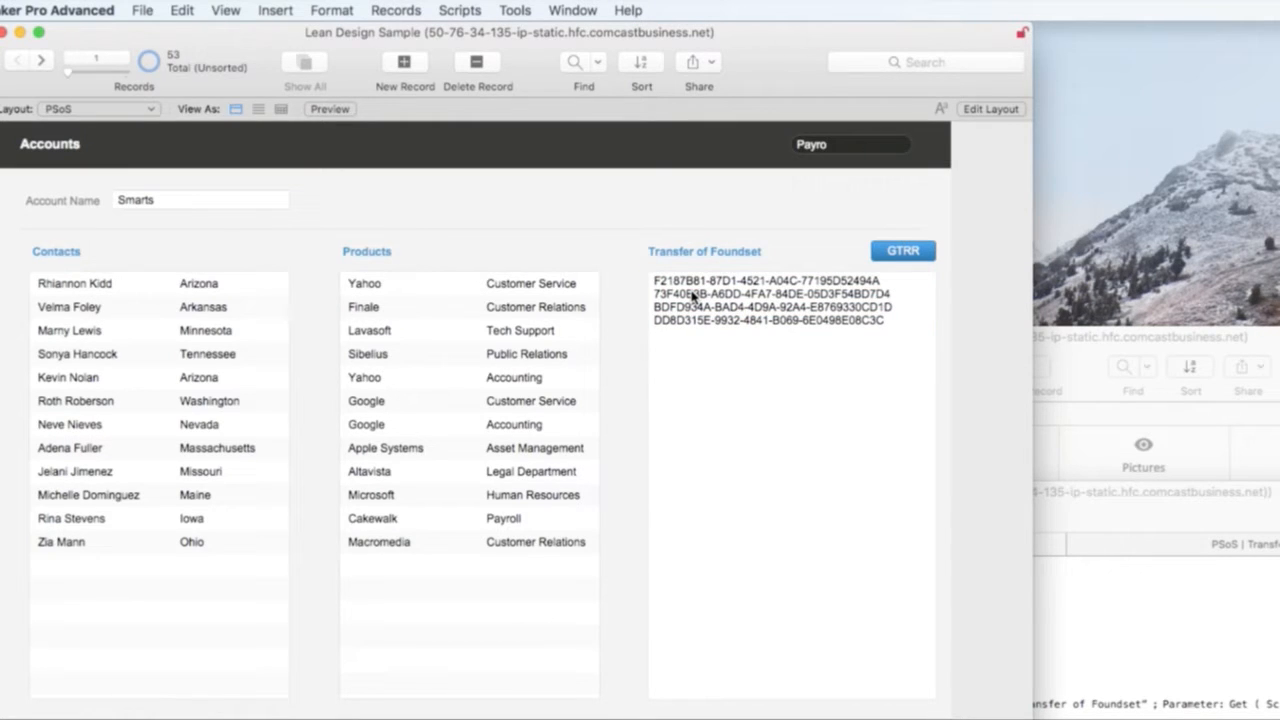
left_click_drag(745, 349, 635, 249)
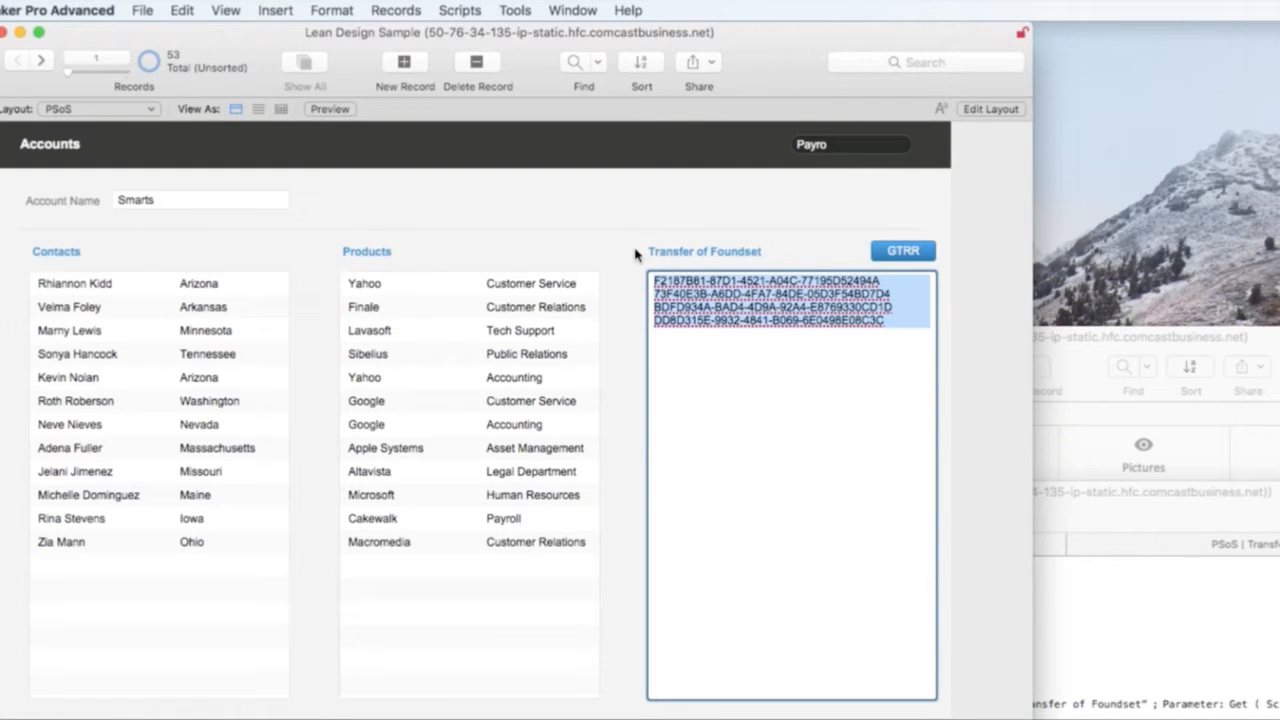
left_click(903, 251)
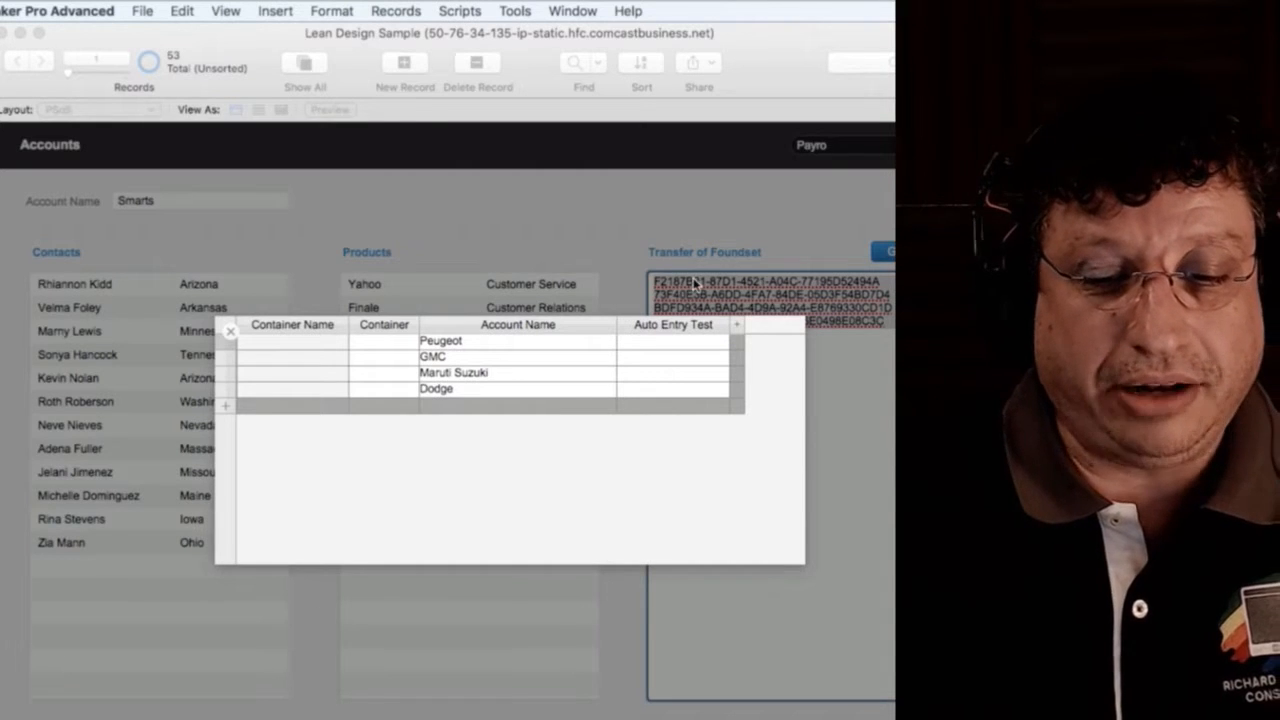
left_click(230, 331)
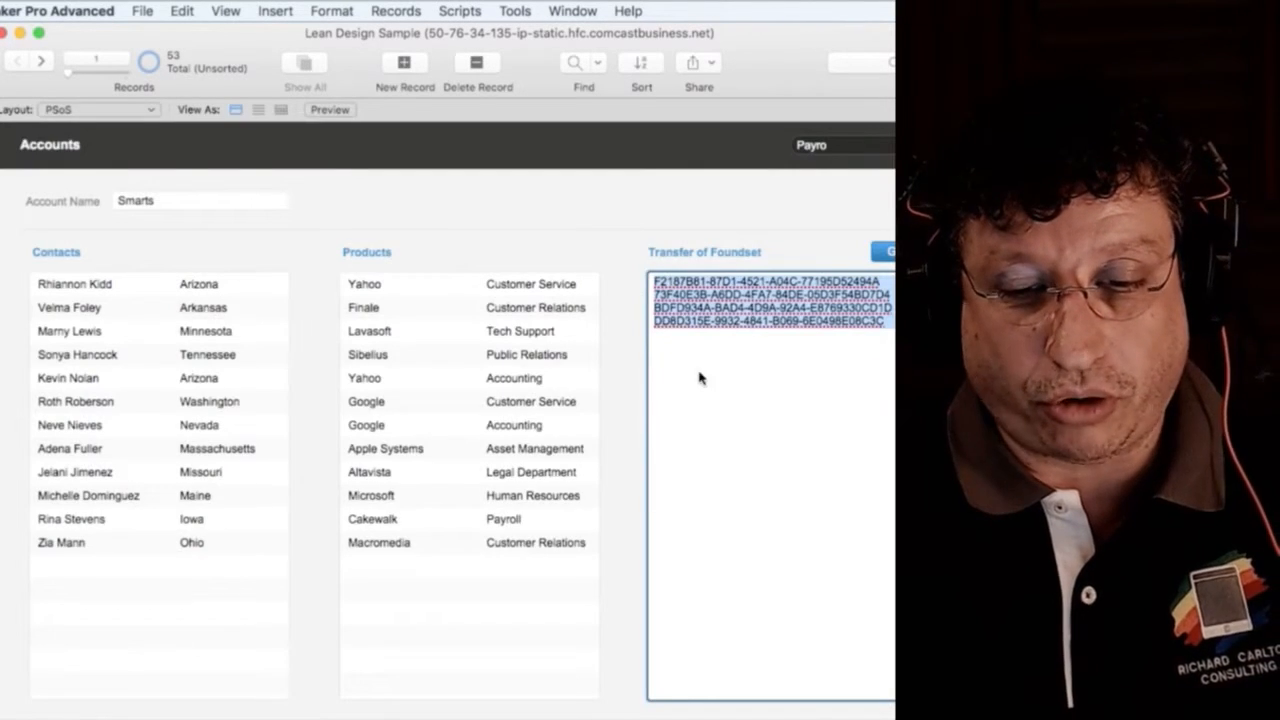
Step: Restore the deleted IDs in the Transfer of Foundset field and view the related accounts for the full list
left_click(886, 252)
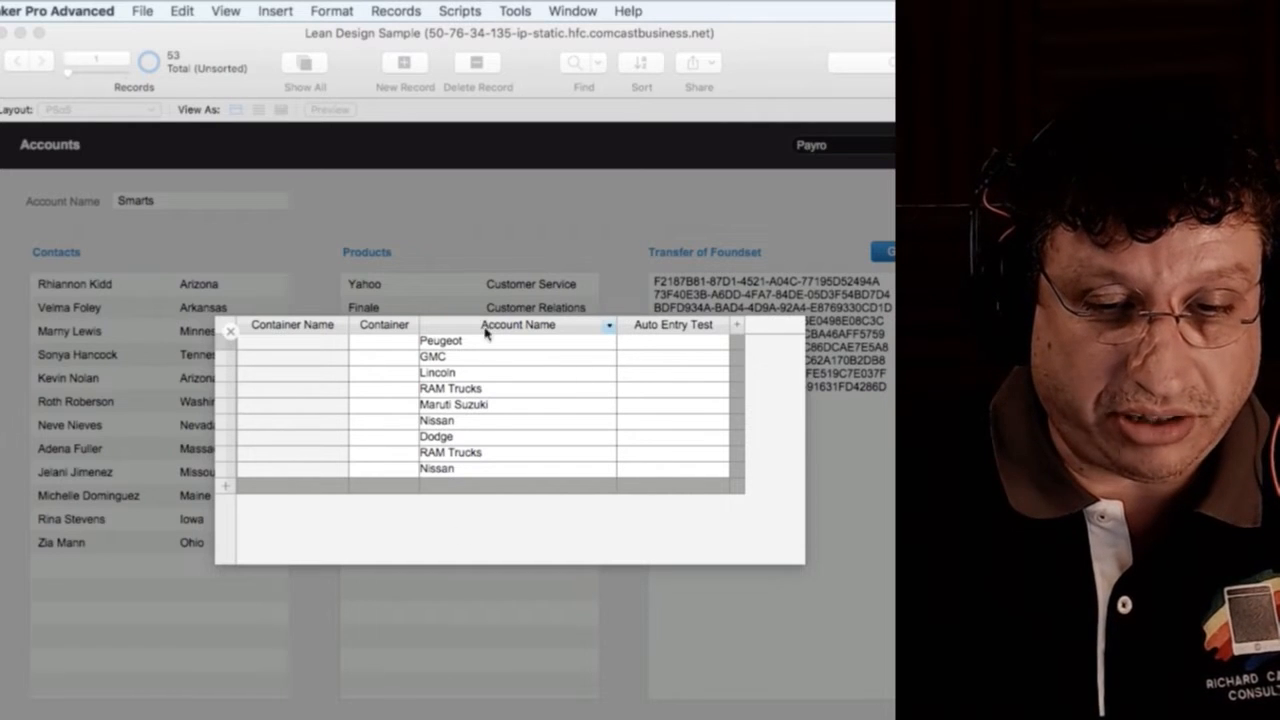
left_click(229, 332)
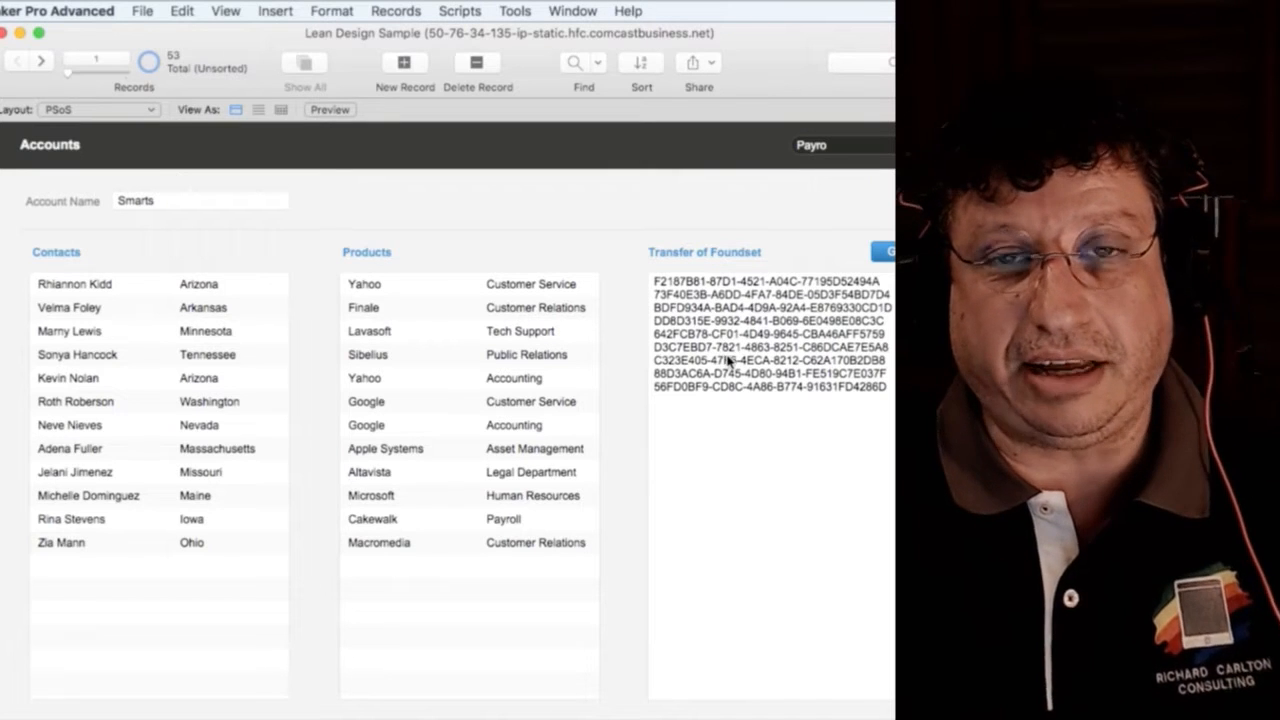
Step: Disable the Set Variable and Halt Script steps on lines 10 and 11 of the Quickfind on Server trigger script and save it
key("super+shift+s")
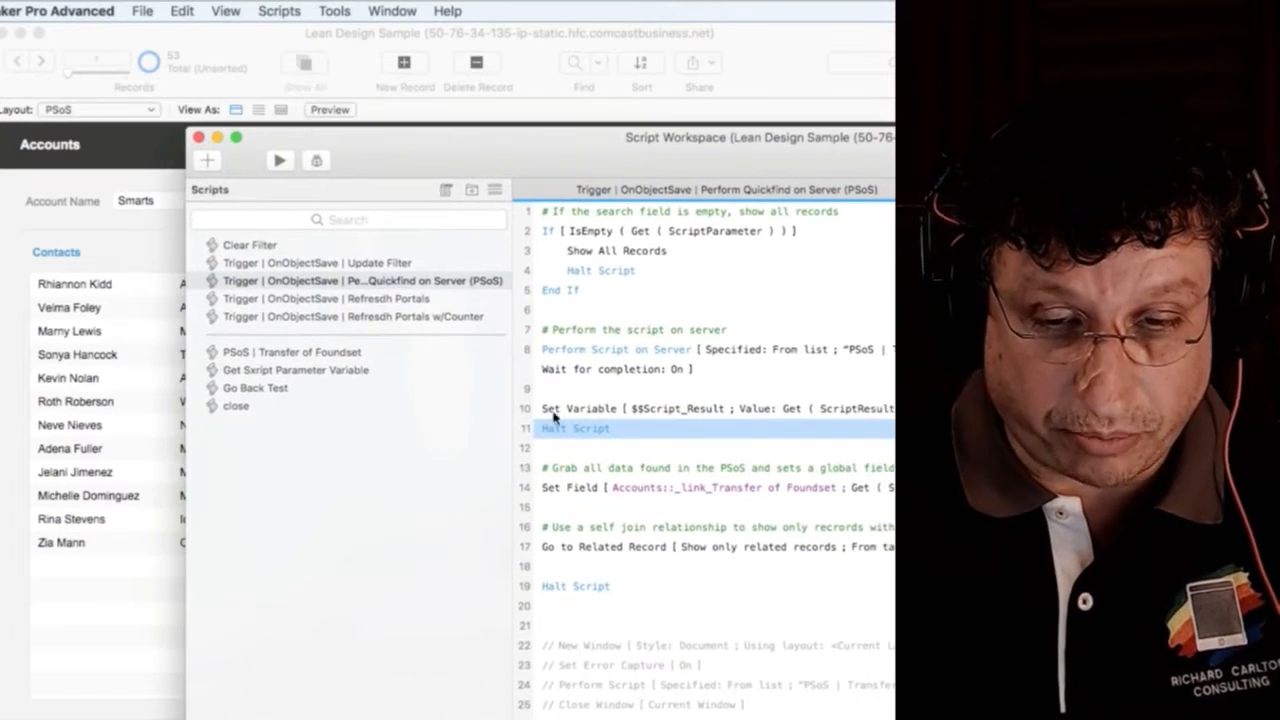
left_click(553, 410)
key("super+slash")
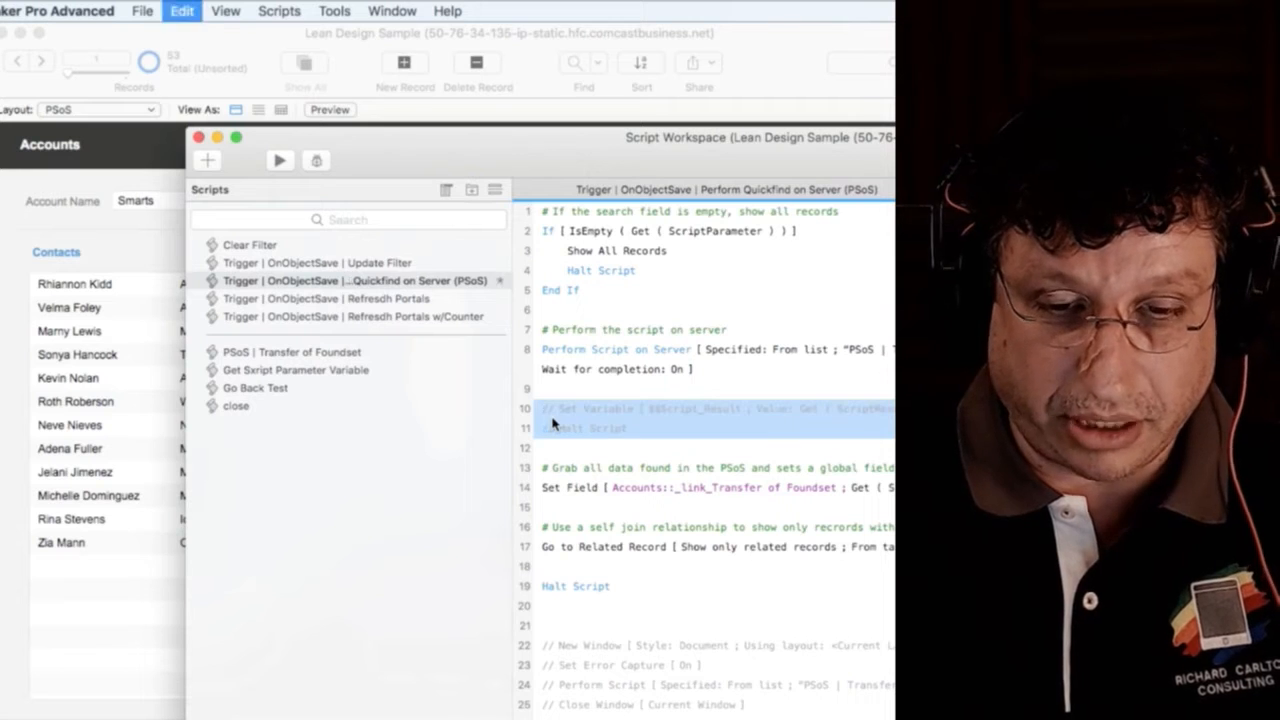
key("super+s")
key("super+w")
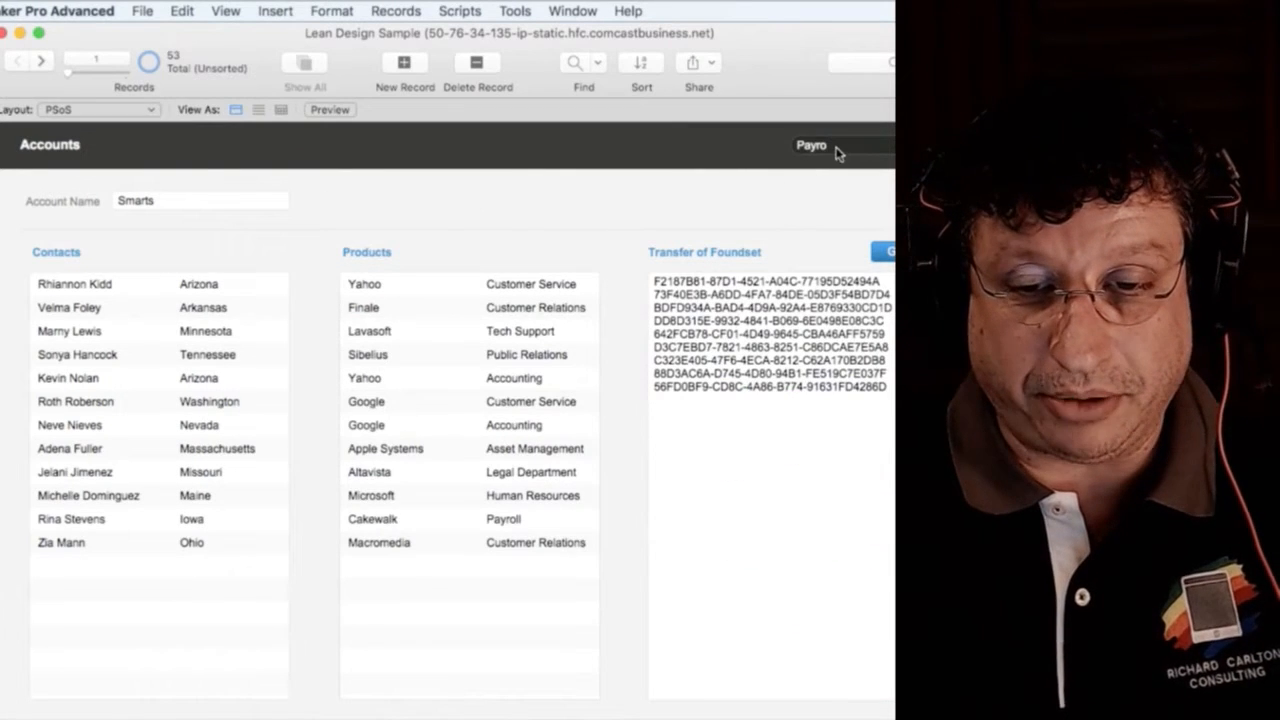
Step: Run the server quick find on the PSoS layout for Califo
left_click(837, 146)
type("Califo")
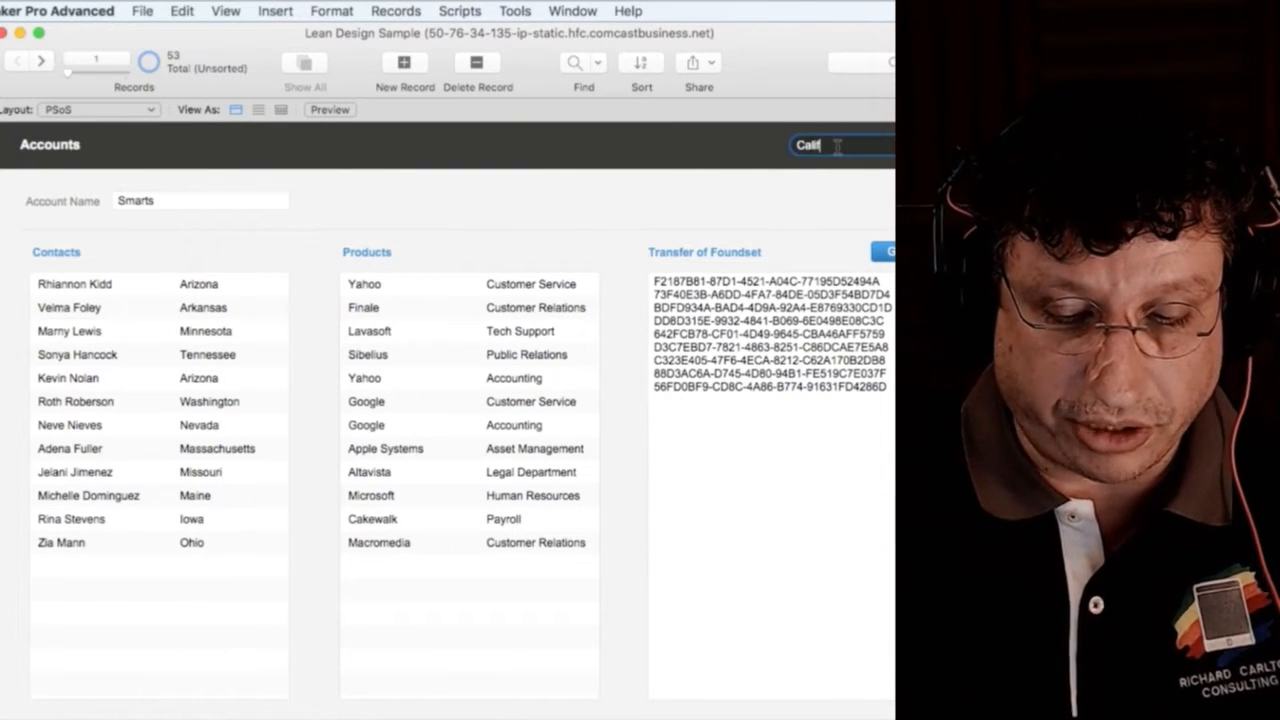
key("Return")
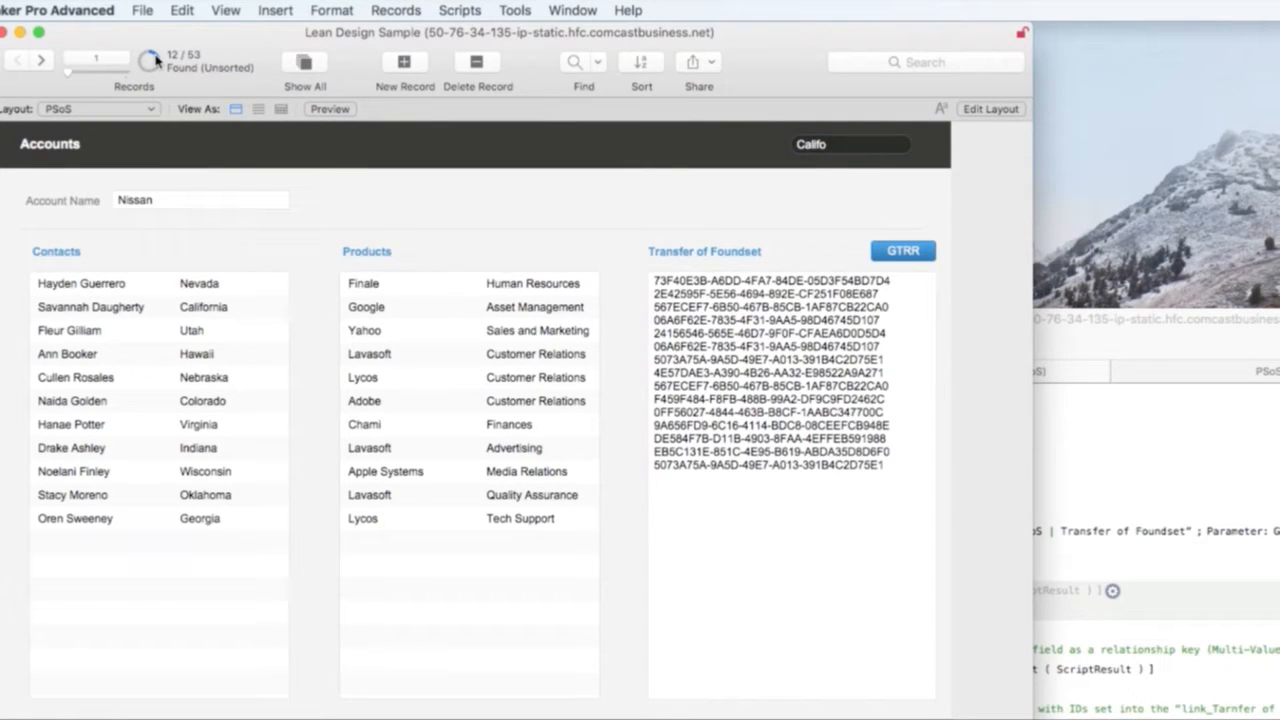
Step: Replace the search term with payroll, run the server quick find, and check the IDs in the Transfer of Foundset field
left_click(840, 142)
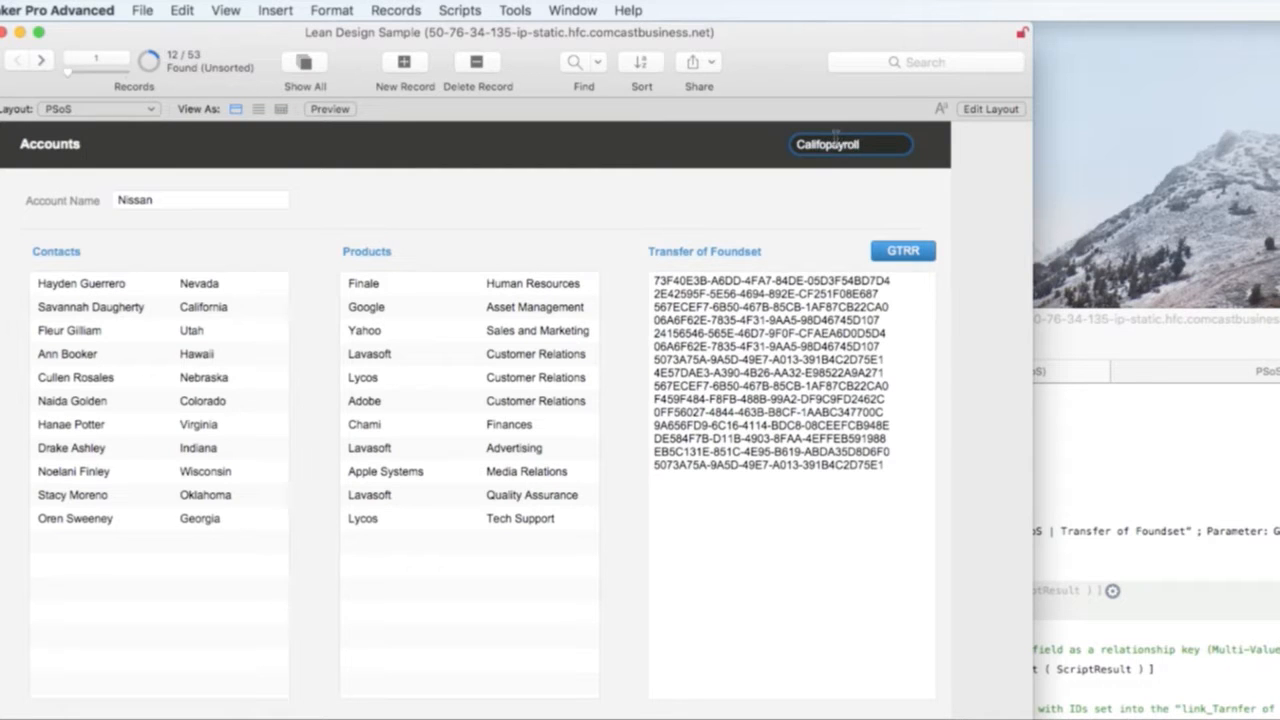
key("super+a")
key("BackSpace")
key("Return")
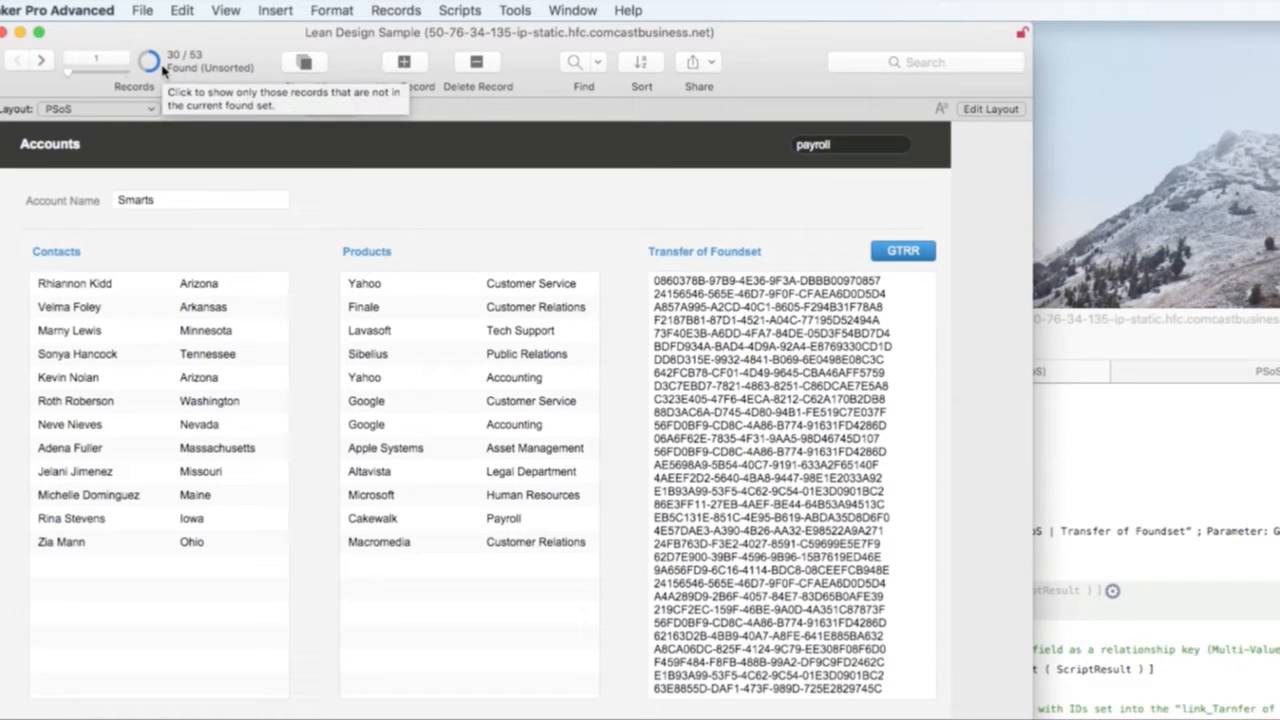
left_click(803, 373)
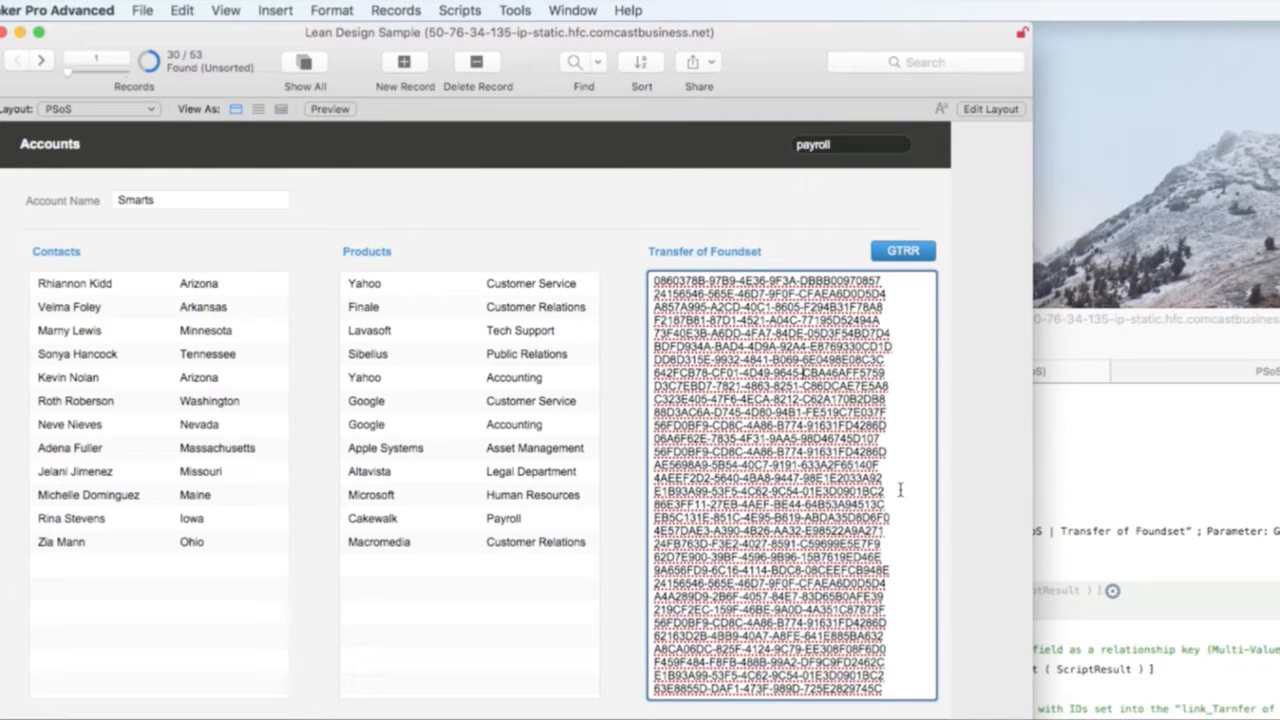
left_click(752, 191)
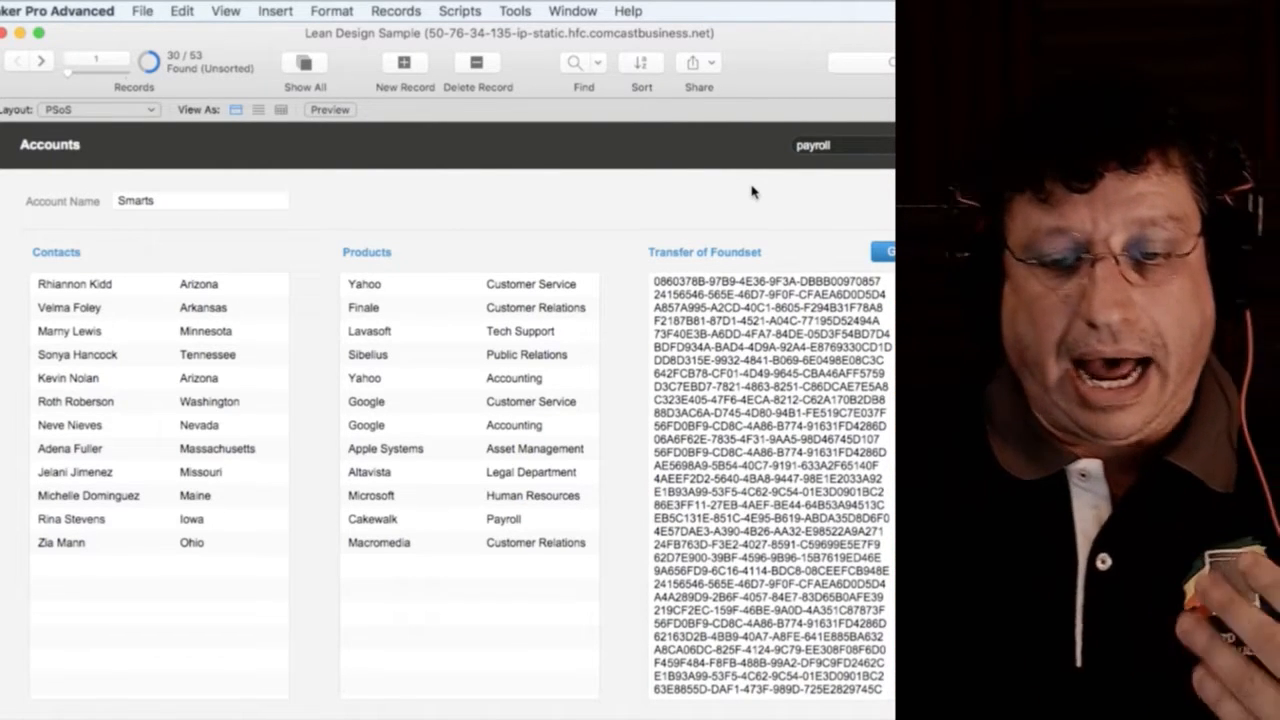
Step: Review the Set Field and Go to Related Record steps in the Quickfind on Server trigger script
key("super+shift+s")
left_click_drag(749, 352, 434, 58)
left_click(424, 381)
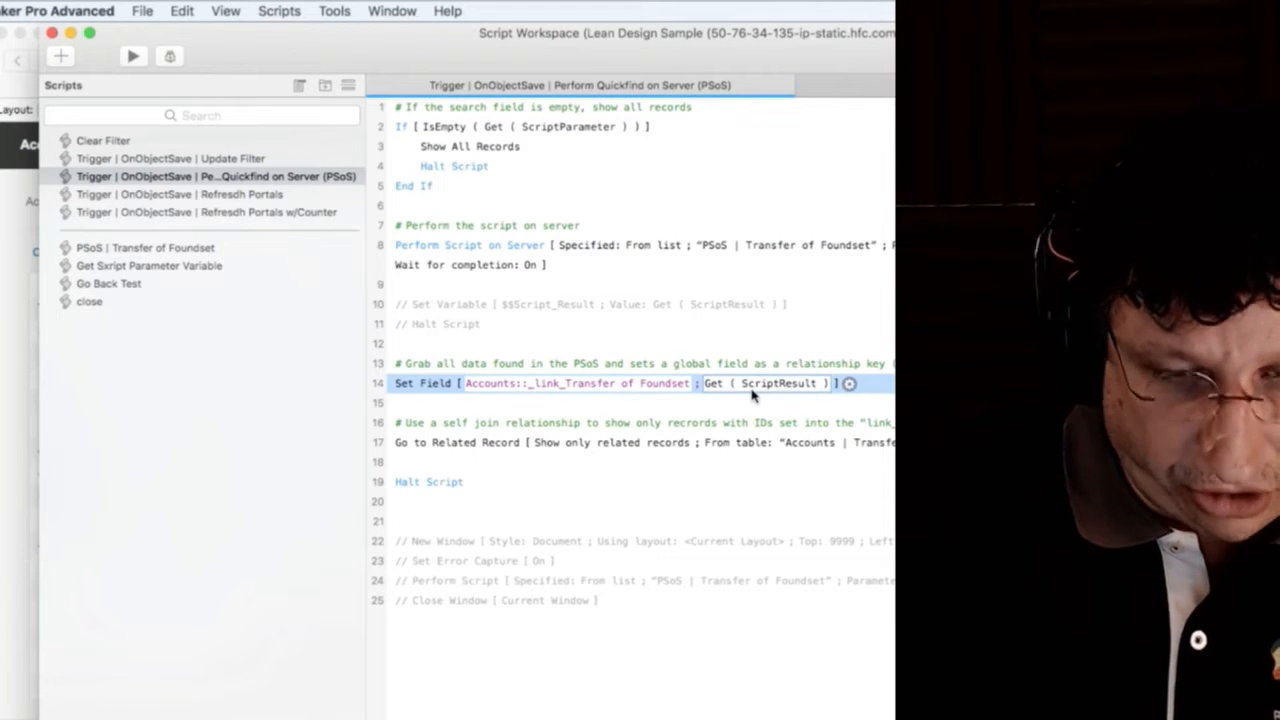
left_click(437, 450)
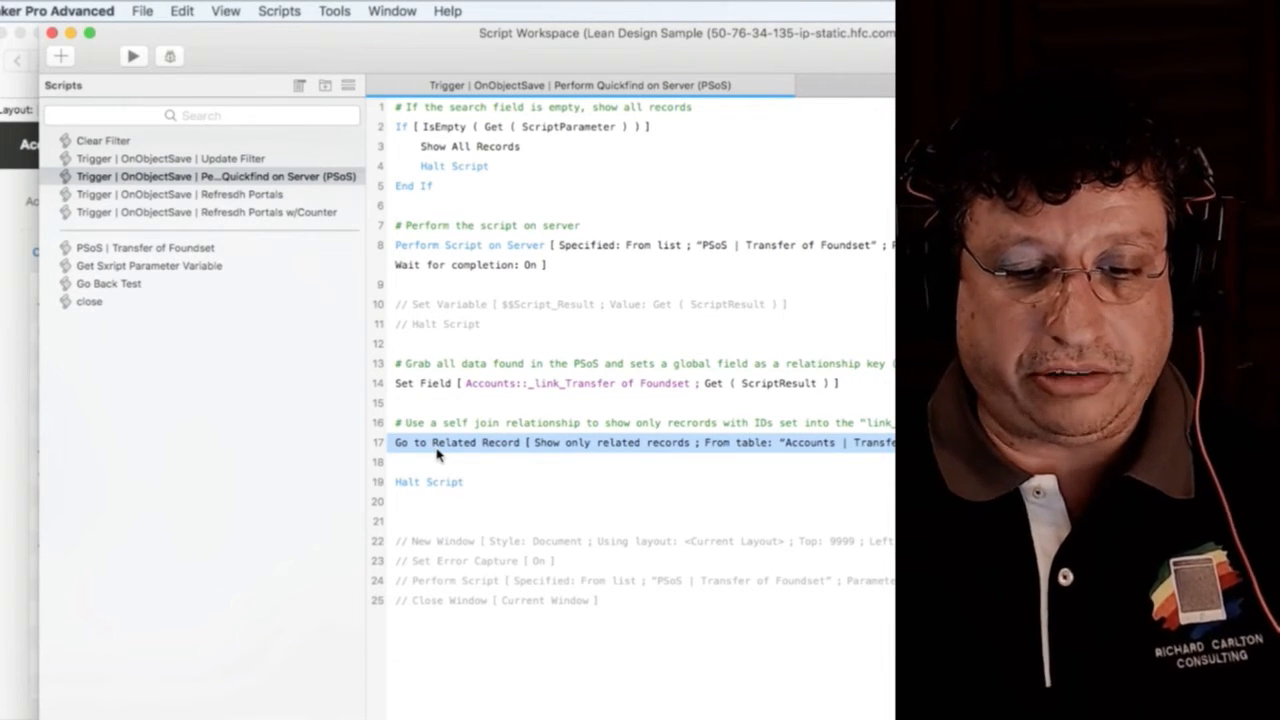
Step: Review the Set Field step on line 14 and open the options of the Go to Related Record step on line 17
left_click(416, 386)
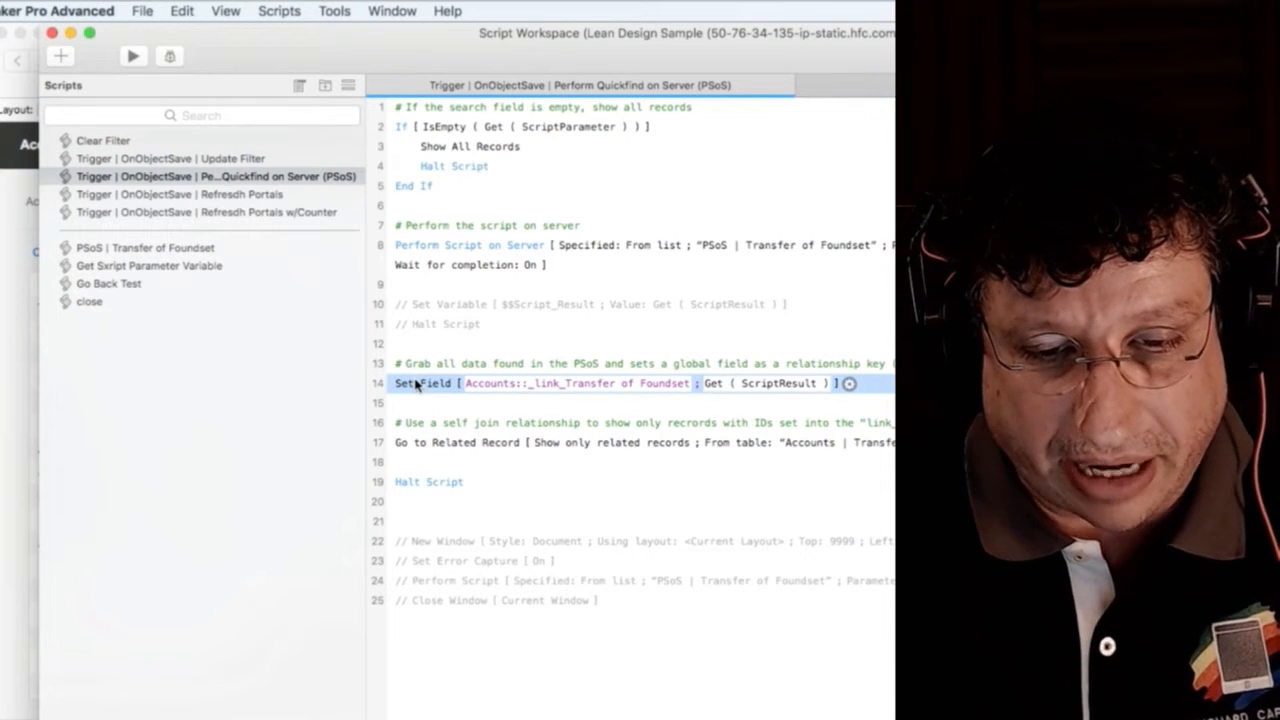
left_click(415, 446)
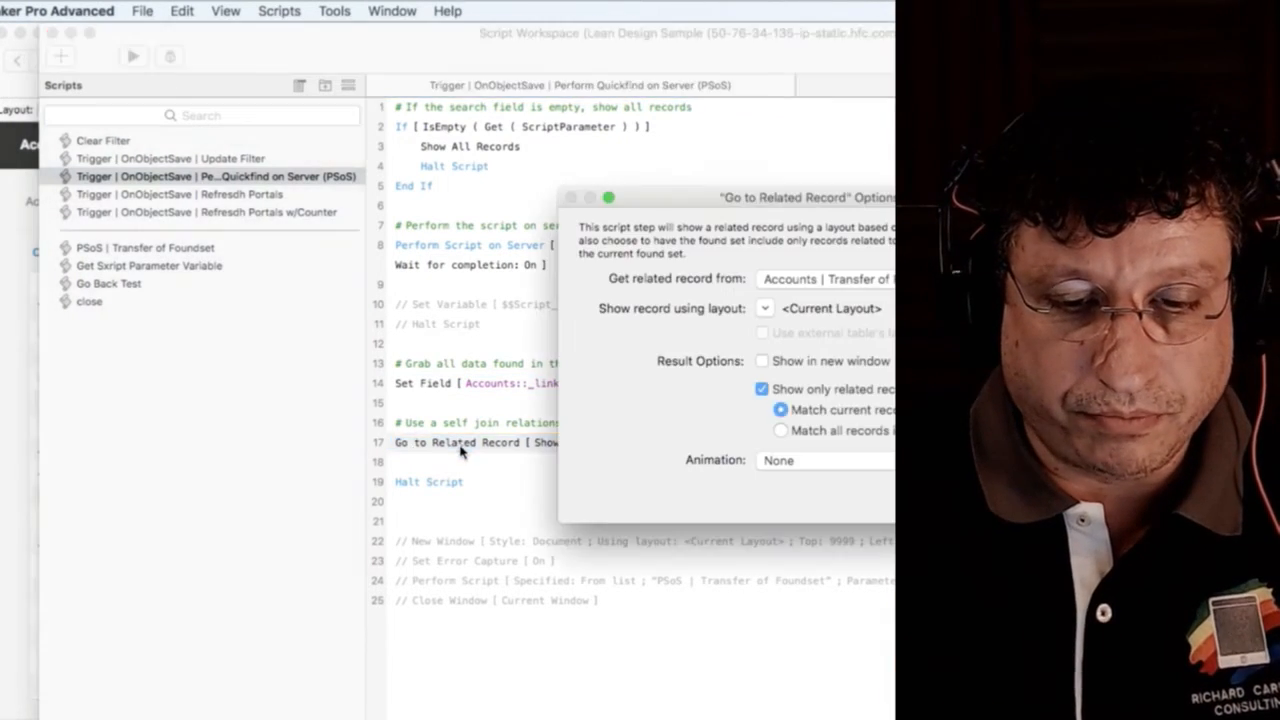
double_click(462, 452)
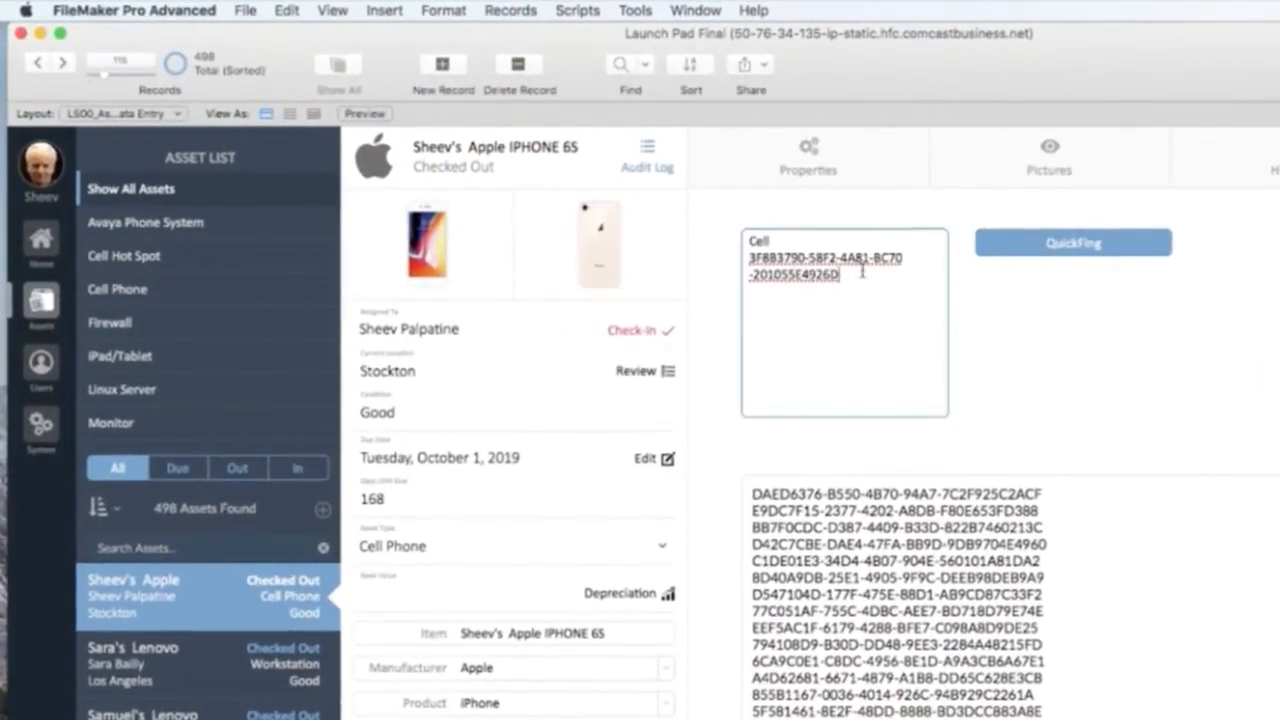
Step: Run the quick find in the Launch Pad Final asset file with the existing Cell search text, and delete the ID beneath Cell
left_click(1017, 249)
left_click(852, 276)
double_click(800, 273)
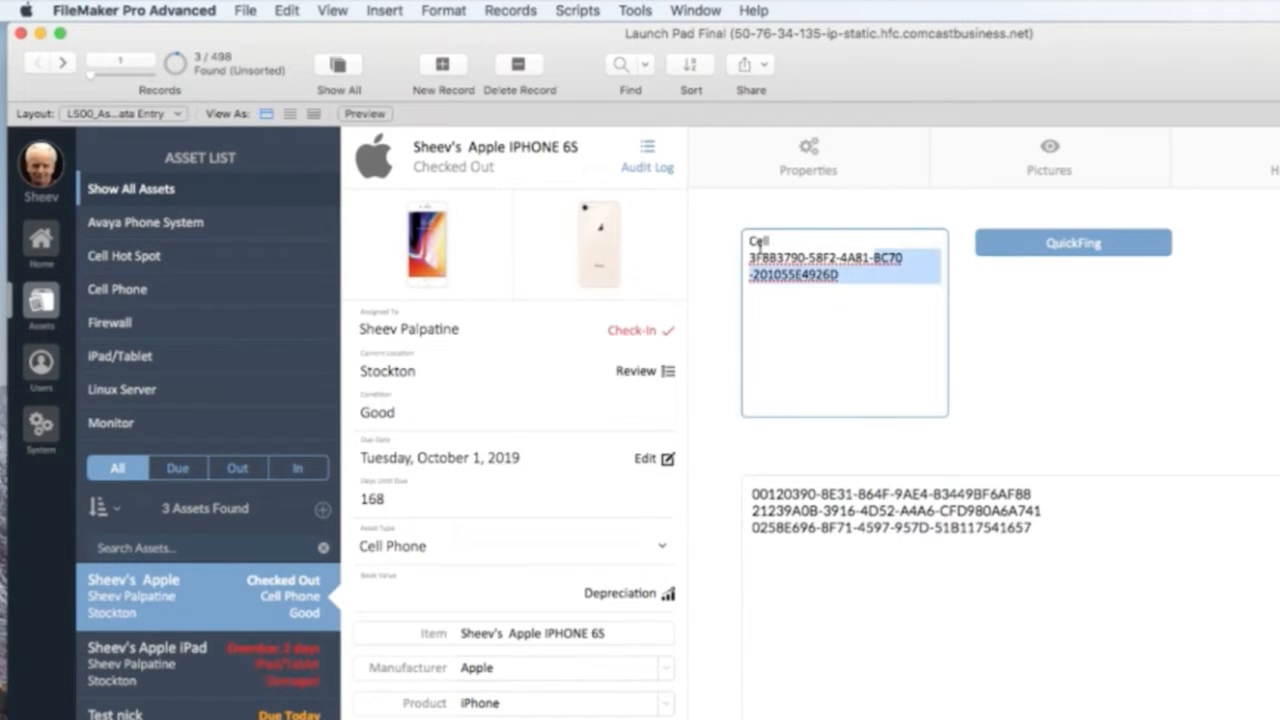
double_click(760, 244)
left_click_drag(910, 286, 741, 250)
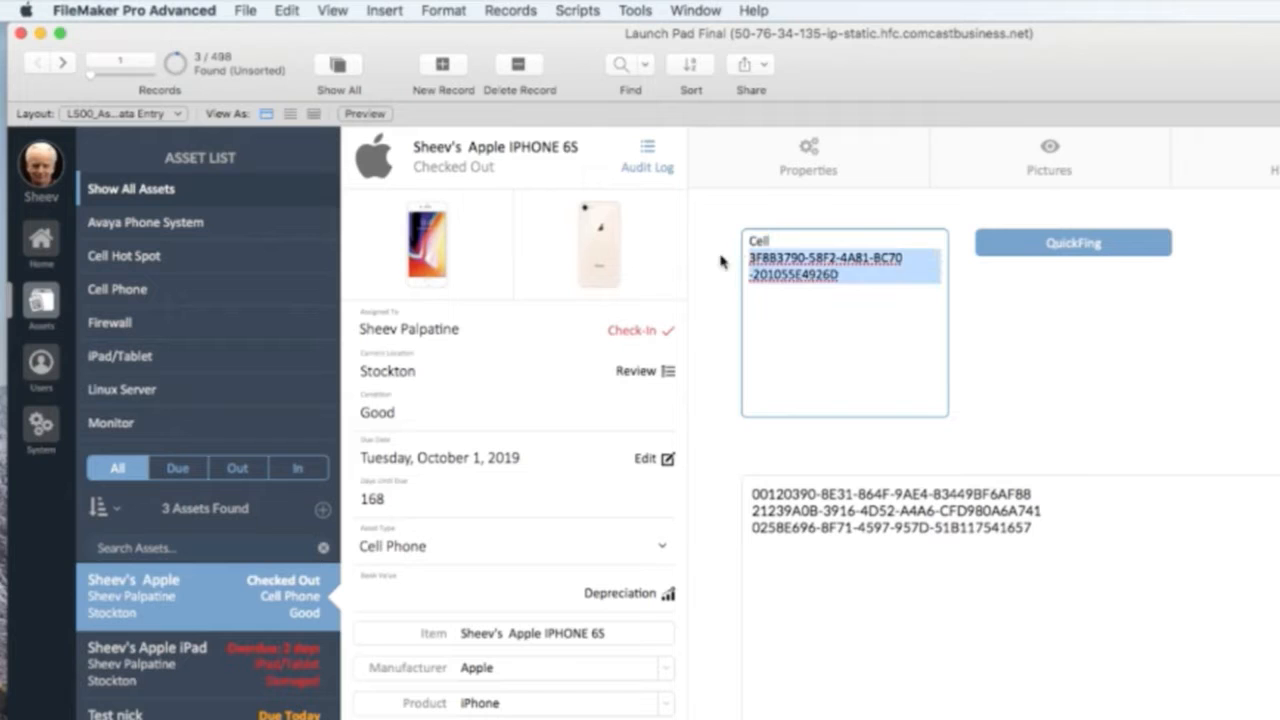
key("BackSpace")
key("BackSpace")
Step: Replace the search text with Works and run the quick find
triple_click(756, 239)
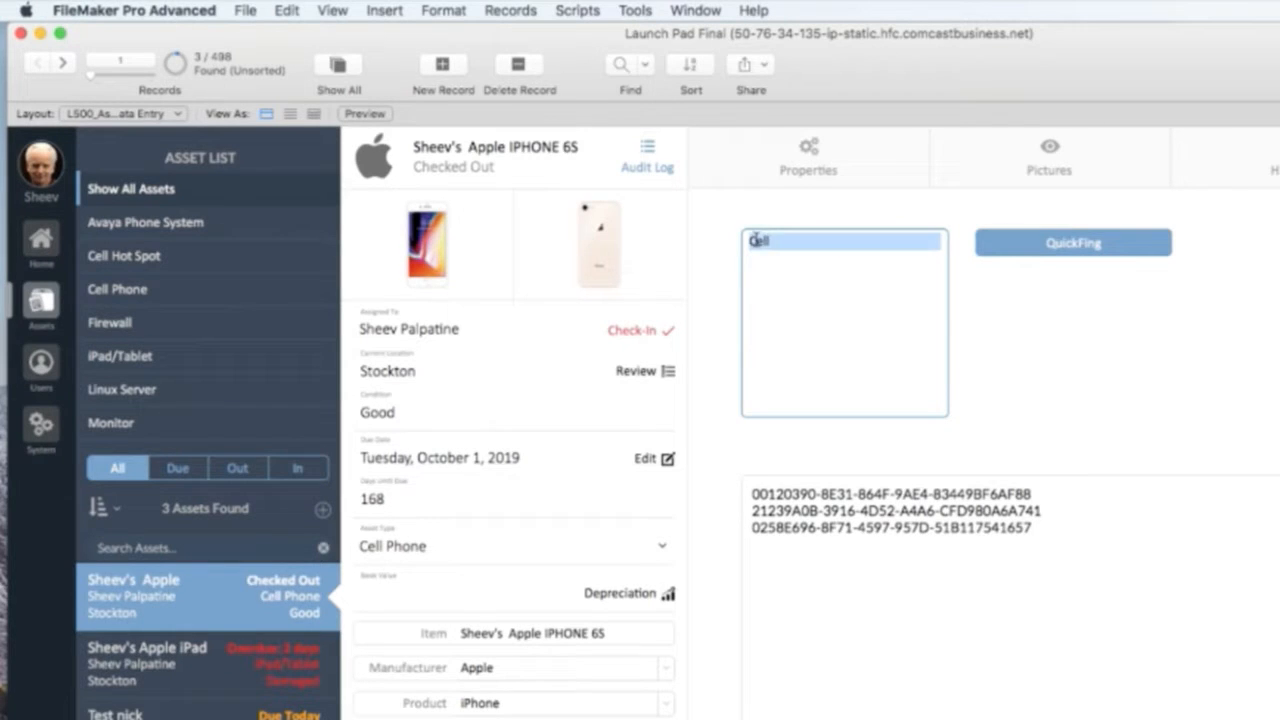
type("Works")
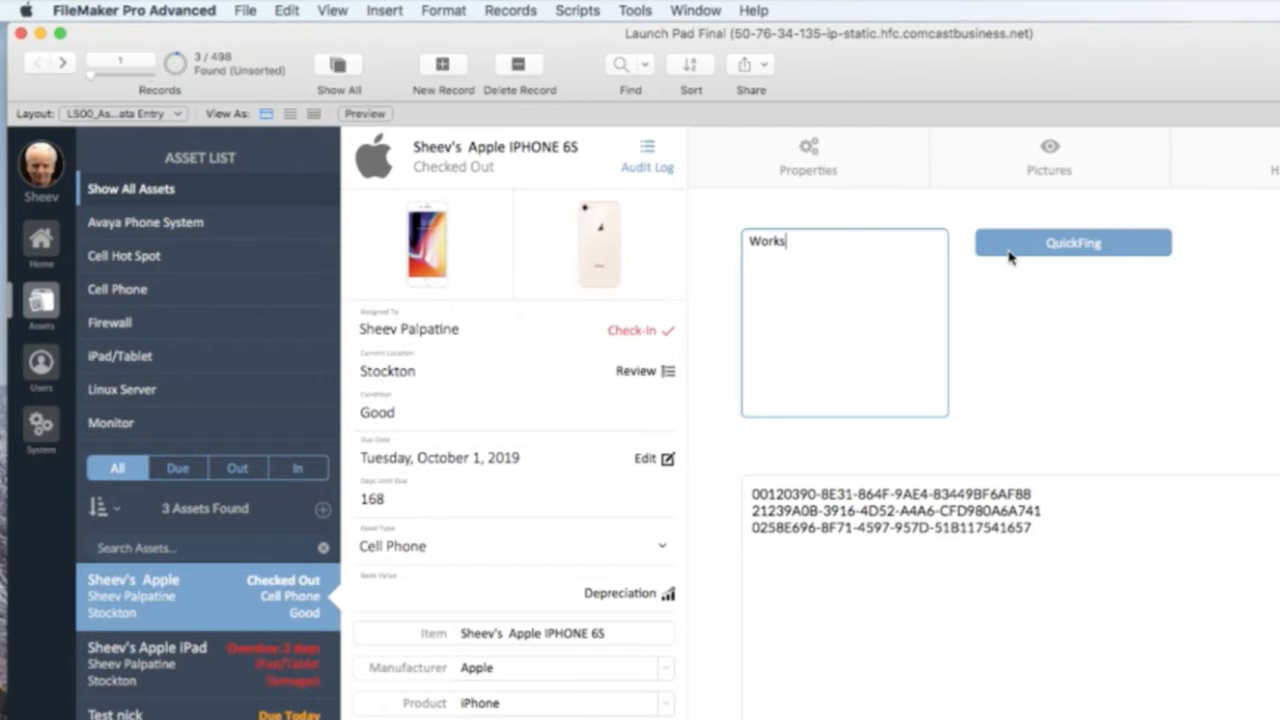
left_click(1009, 252)
Step: Replace the search text with ipad and run the quick find
triple_click(828, 237)
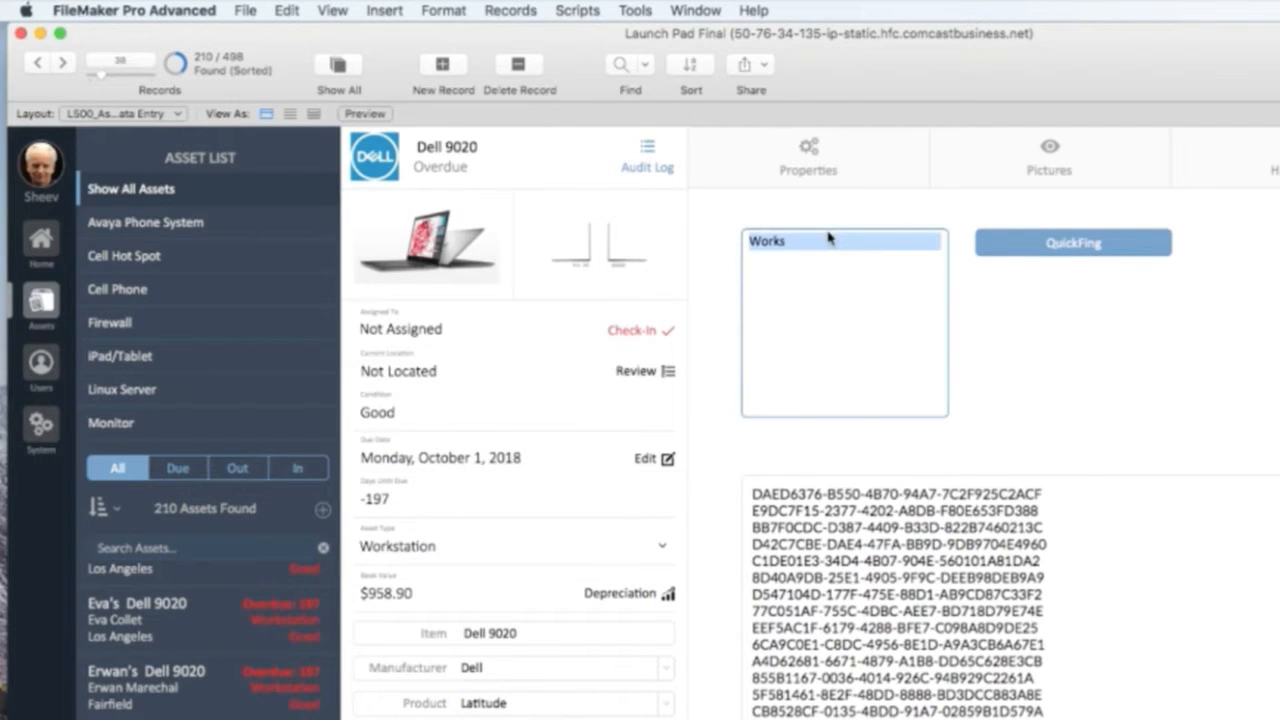
key("BackSpace")
left_click(1006, 243)
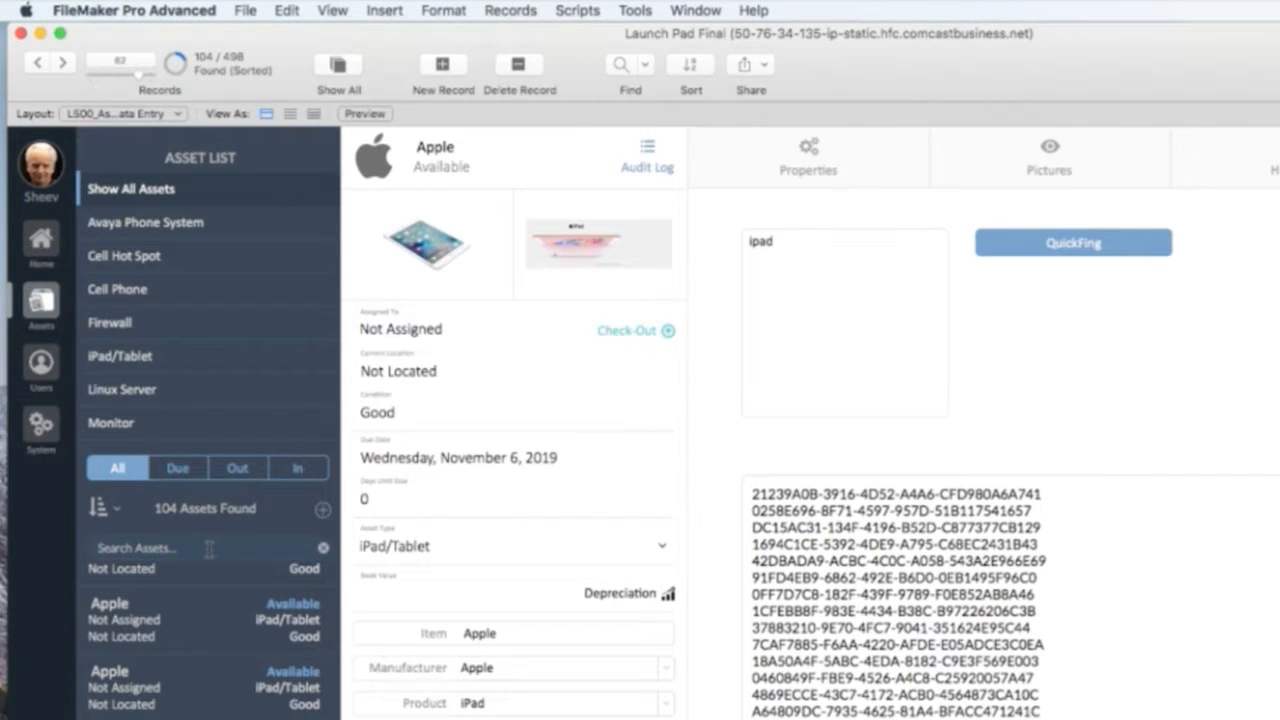
Step: Clear the asset search so all assets are listed, and browse the asset list back to its beginning
scroll(250, 680, "down", 1)
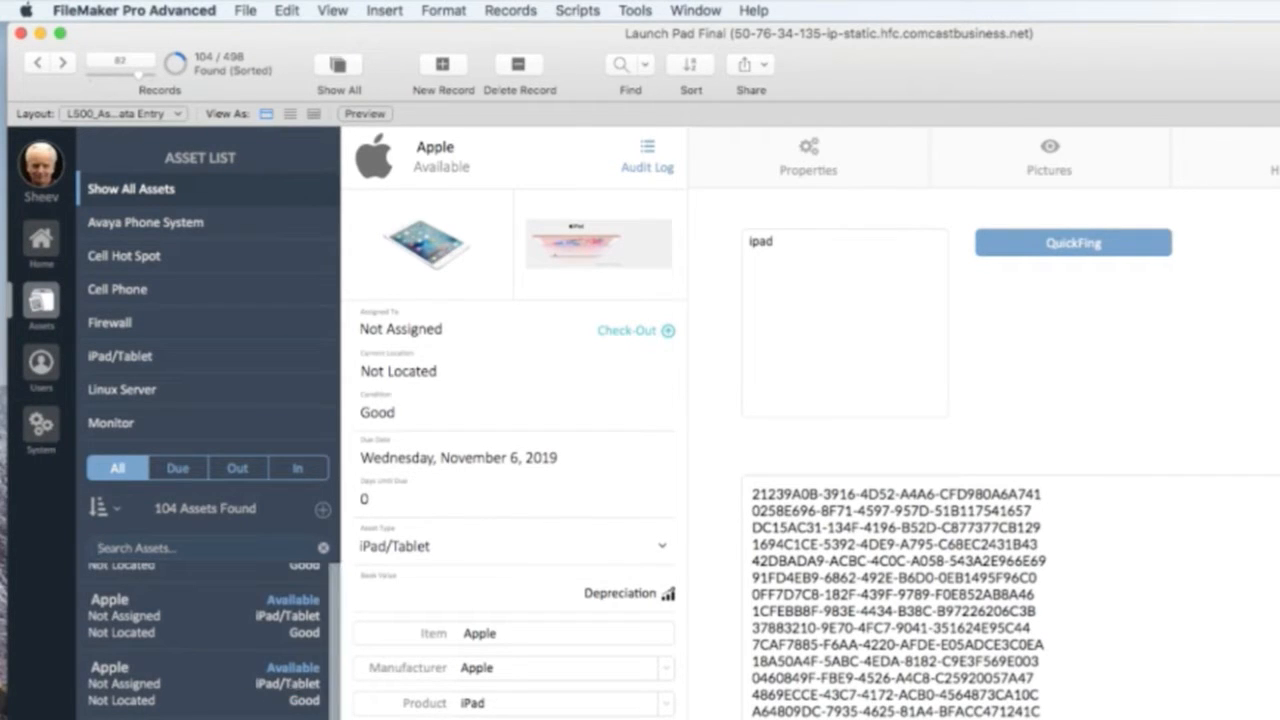
scroll(330, 640, "up", 10)
left_click(322, 572)
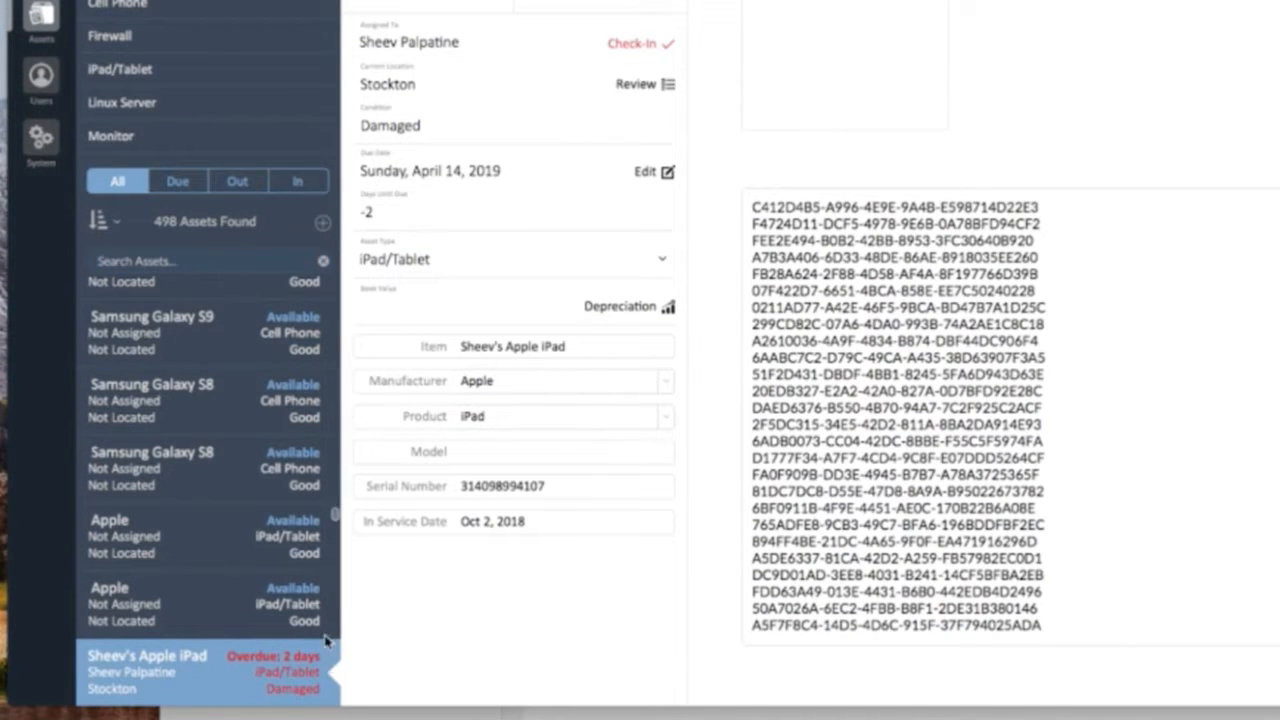
left_click(336, 315)
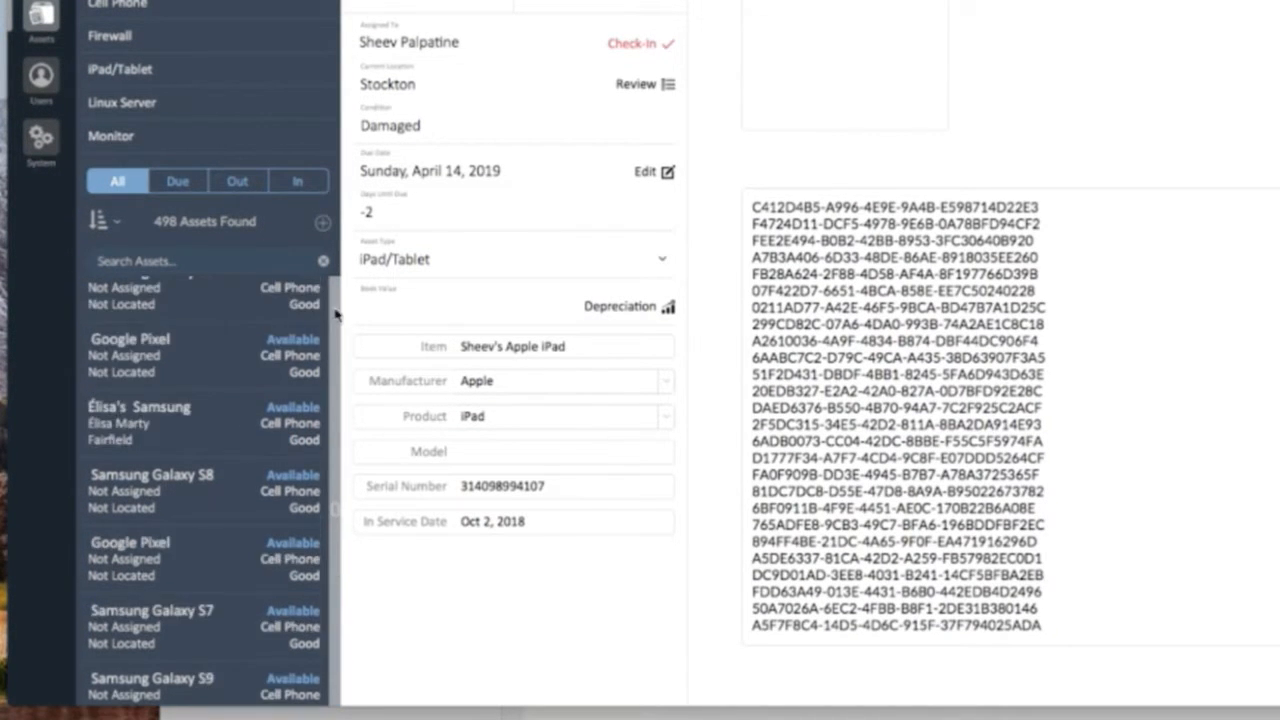
left_click(330, 293)
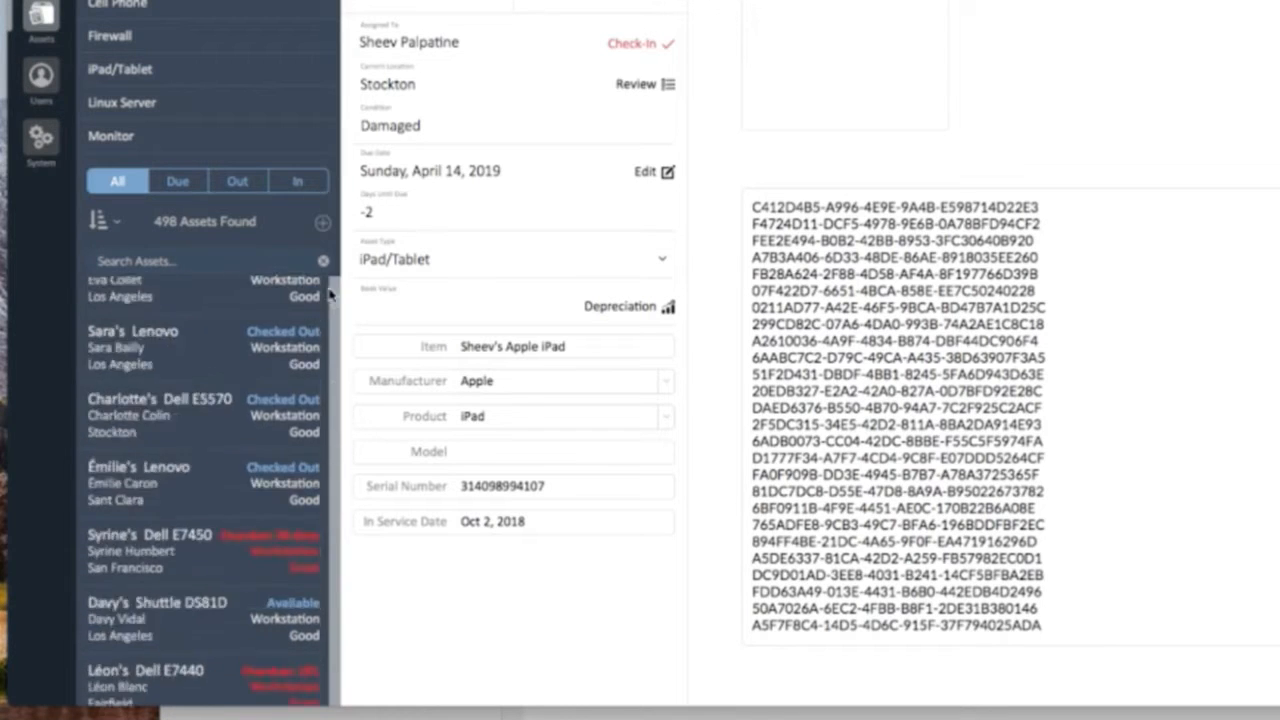
left_click_drag(330, 291, 334, 276)
Step: Show the properties of the selected iPad asset and check how they are built in Layout mode, returning to Browse mode
left_click(807, 155)
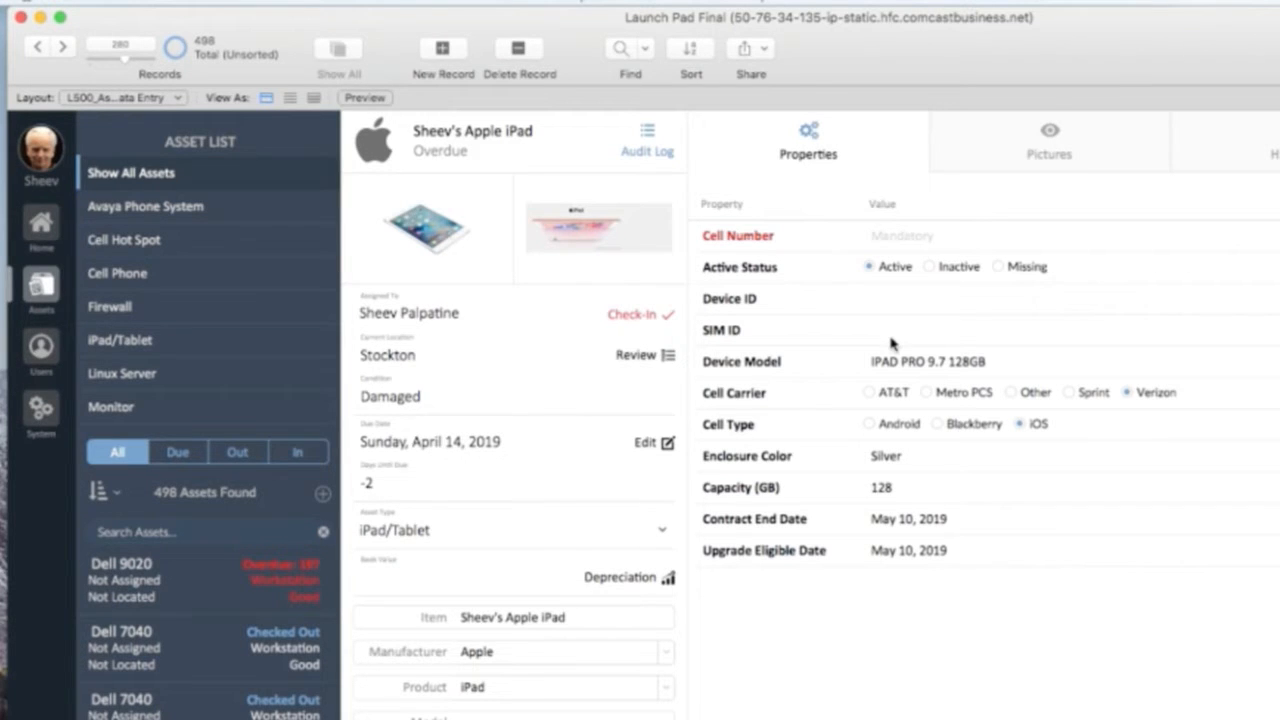
key("super+l")
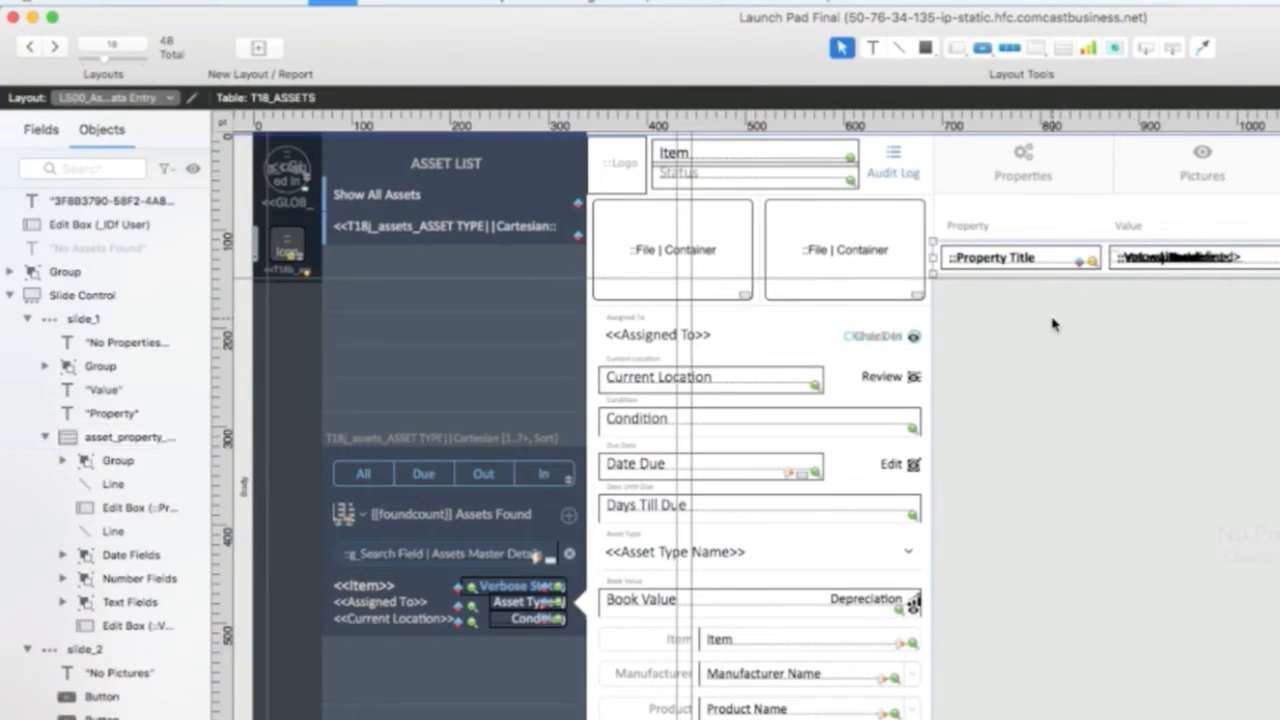
key("super+b")
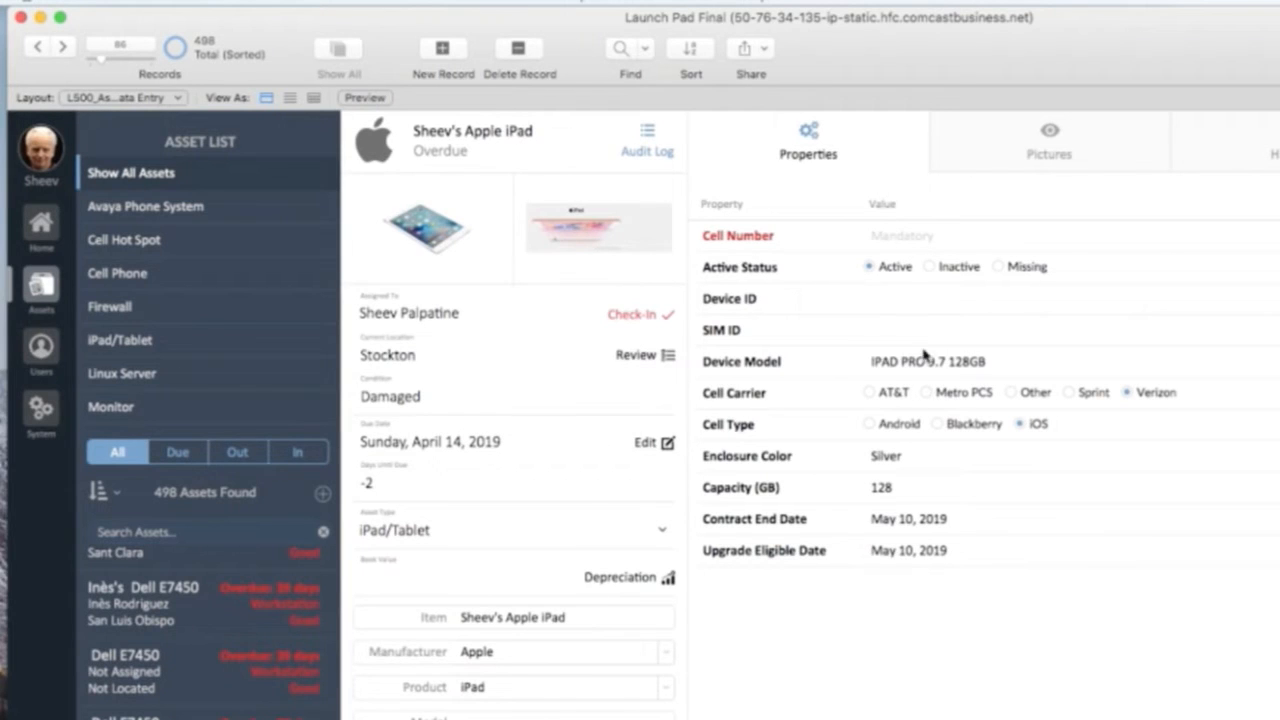
Step: Set the iPad's Cell Carrier to Metro PCS and try its other property fields, including the Contract End Date calendar
left_click(1100, 463)
left_click(1100, 462)
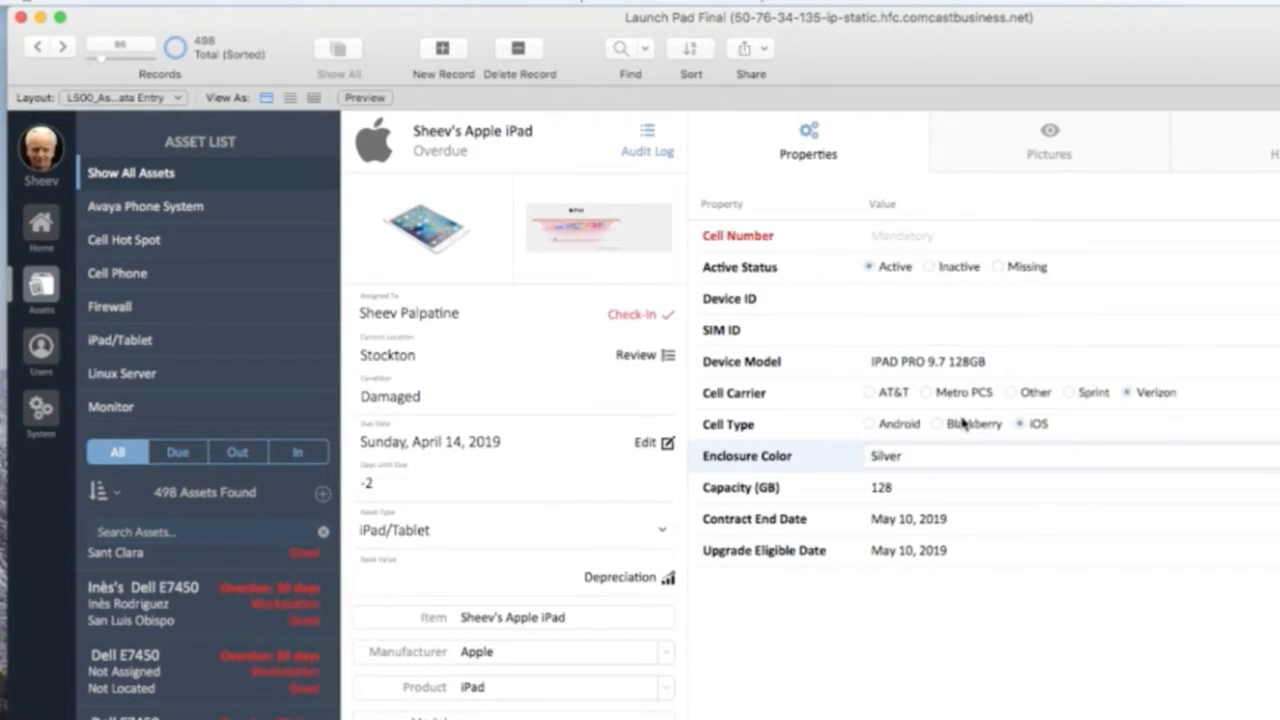
left_click(1039, 428)
left_click(980, 397)
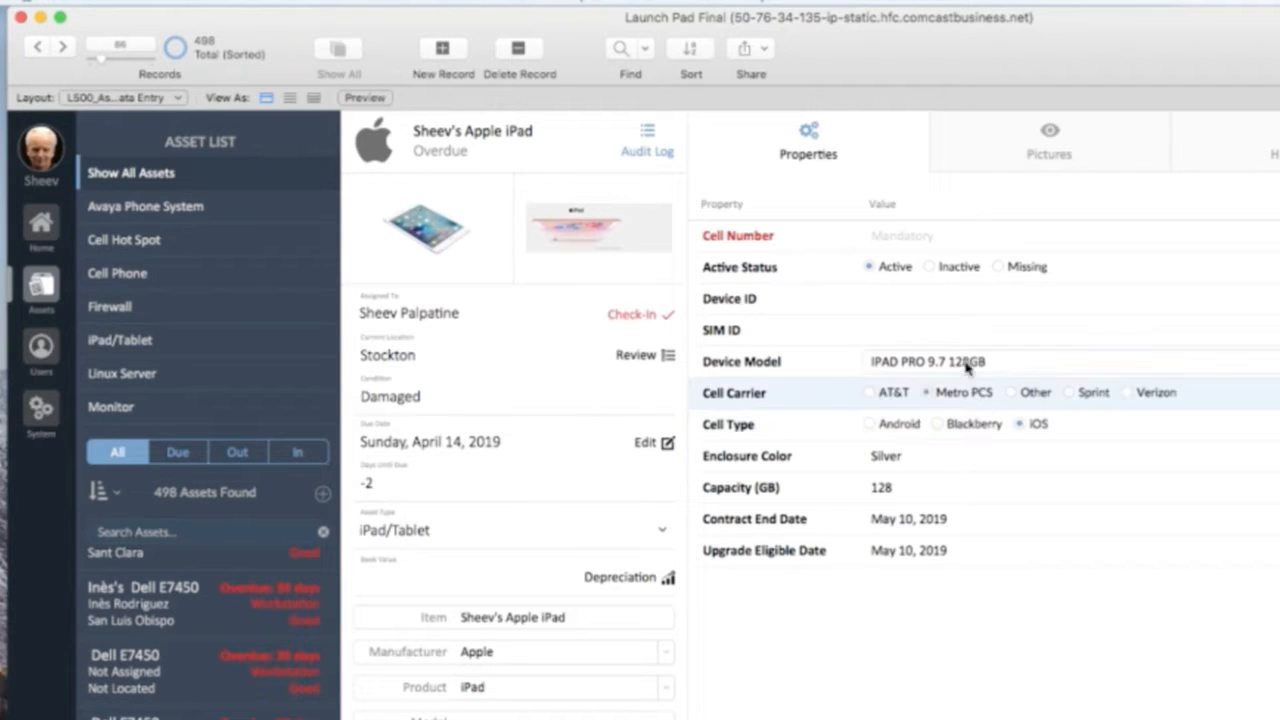
left_click(960, 363)
left_click(966, 505)
left_click(967, 517)
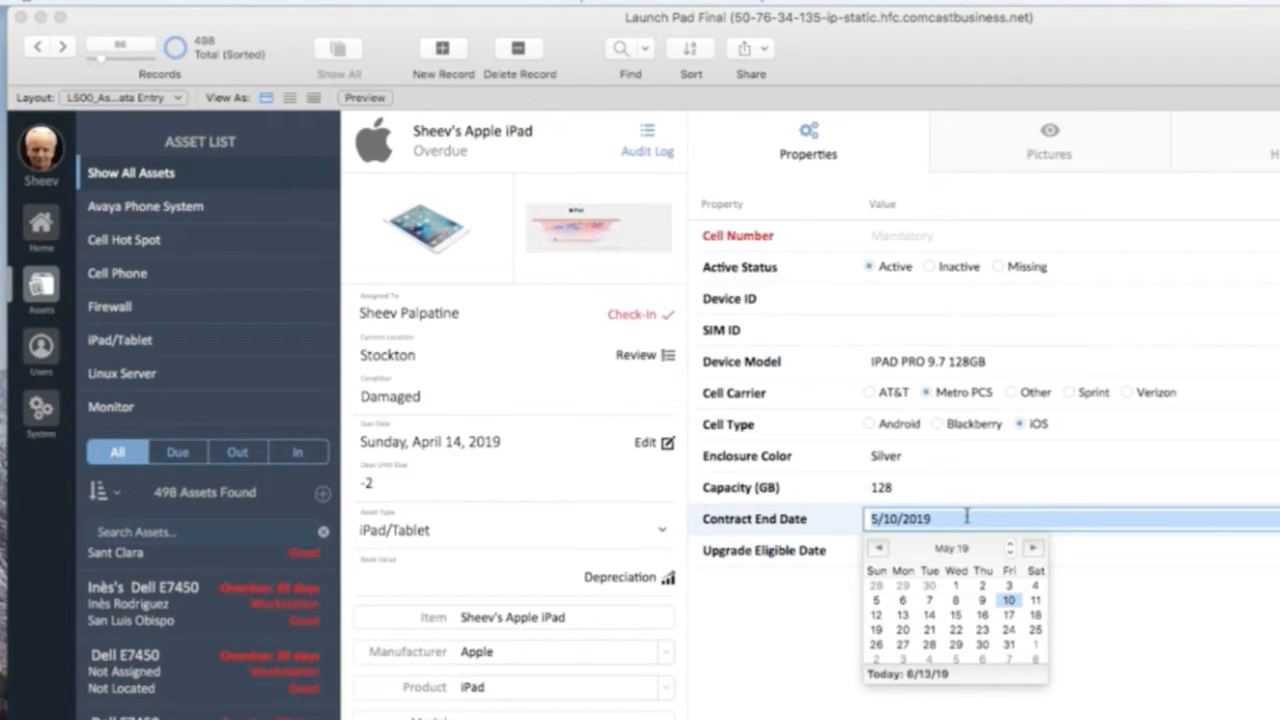
left_click(962, 490)
left_click(1017, 656)
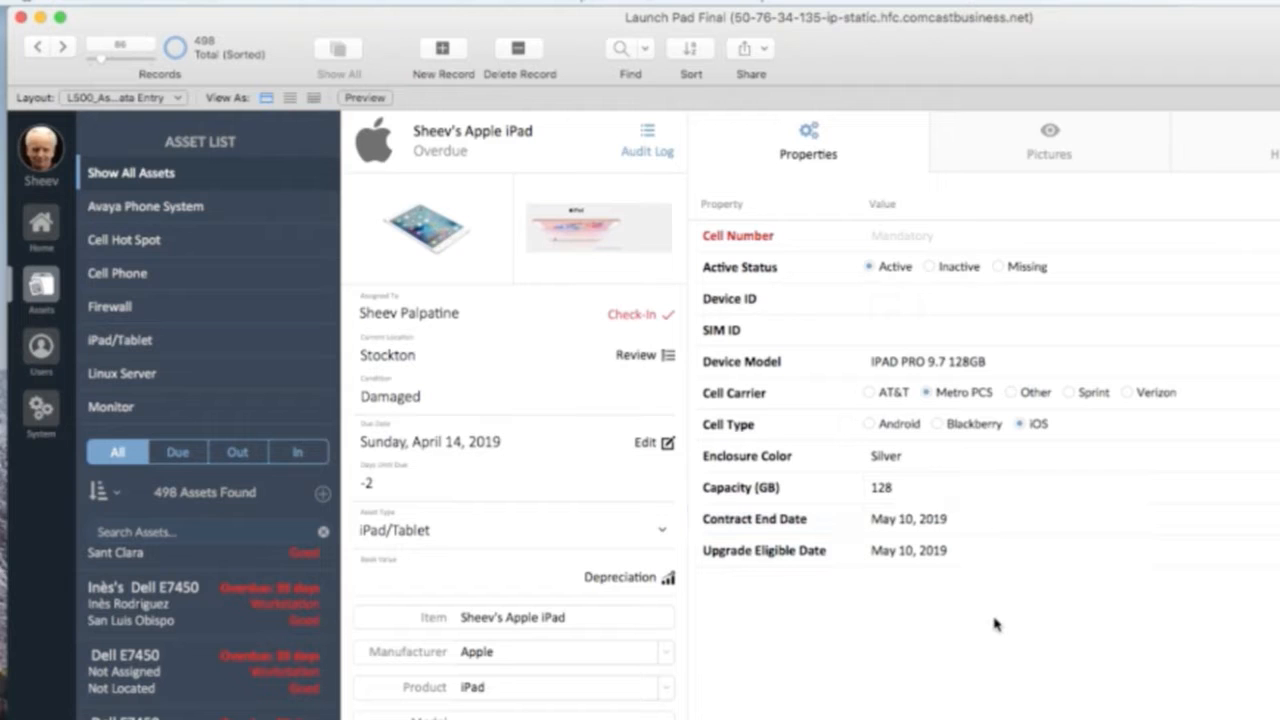
Step: Look again at the stacked value fields of the property portal in Layout mode and return to Browse mode
key("super+l")
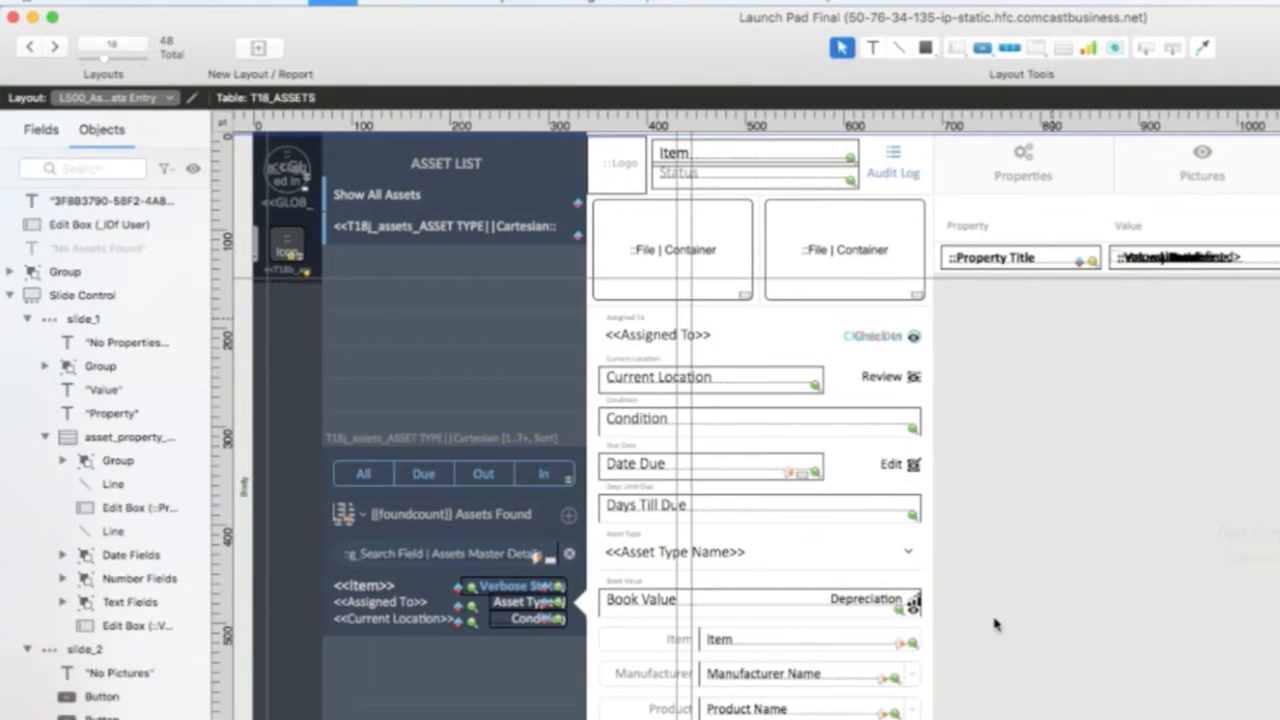
key("super+b")
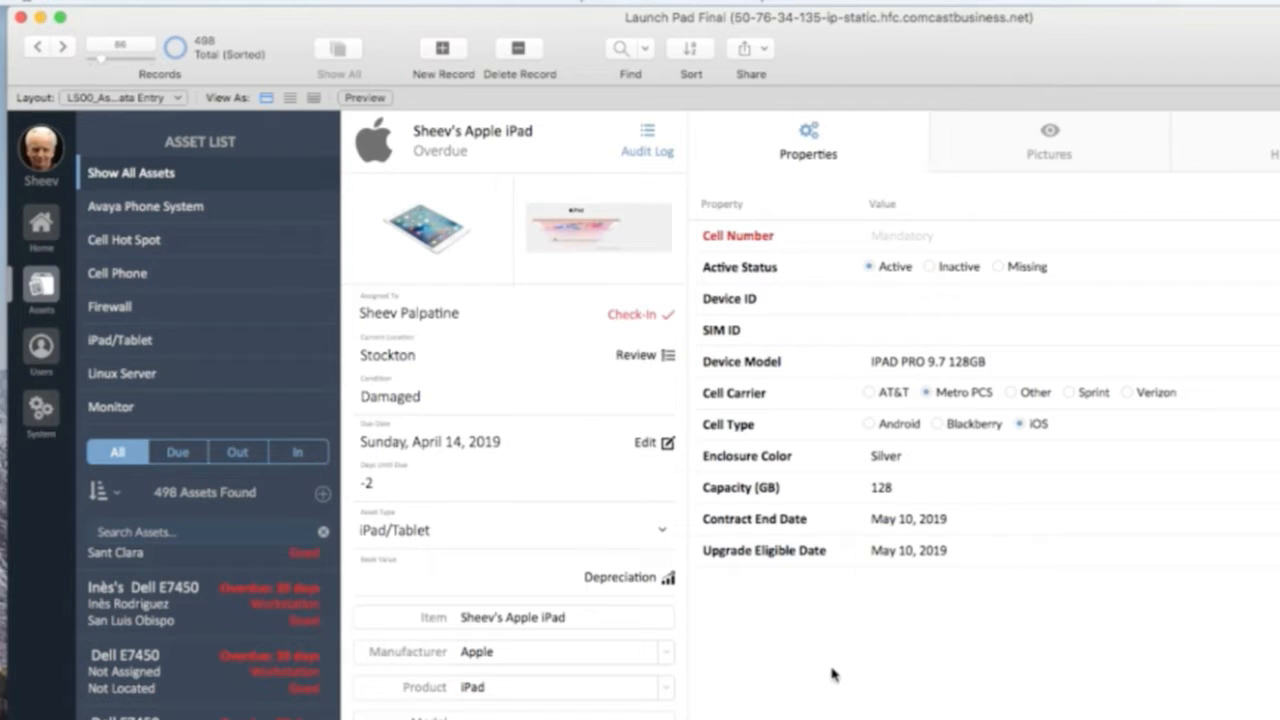
Step: Filter the asset list by iPad/Tablet and by Firewall, and open the second Cisco ASA firewall to view its properties
left_click(182, 335)
left_click(174, 315)
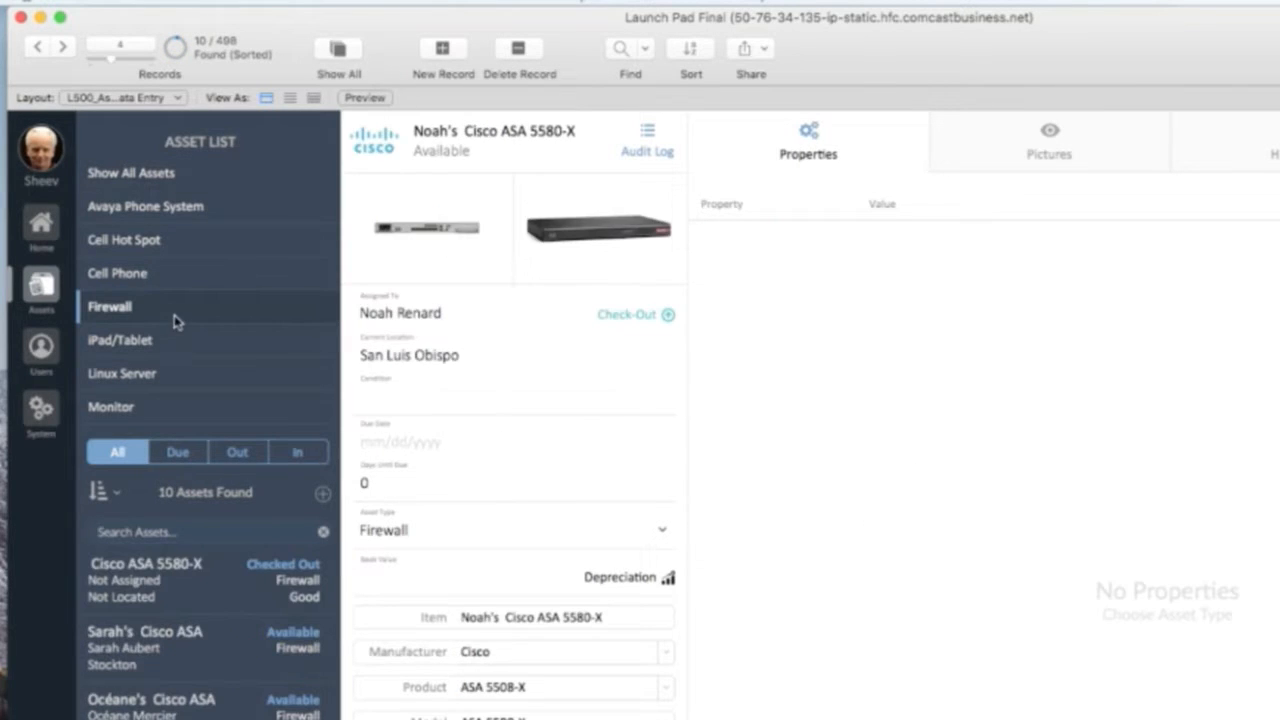
left_click(170, 638)
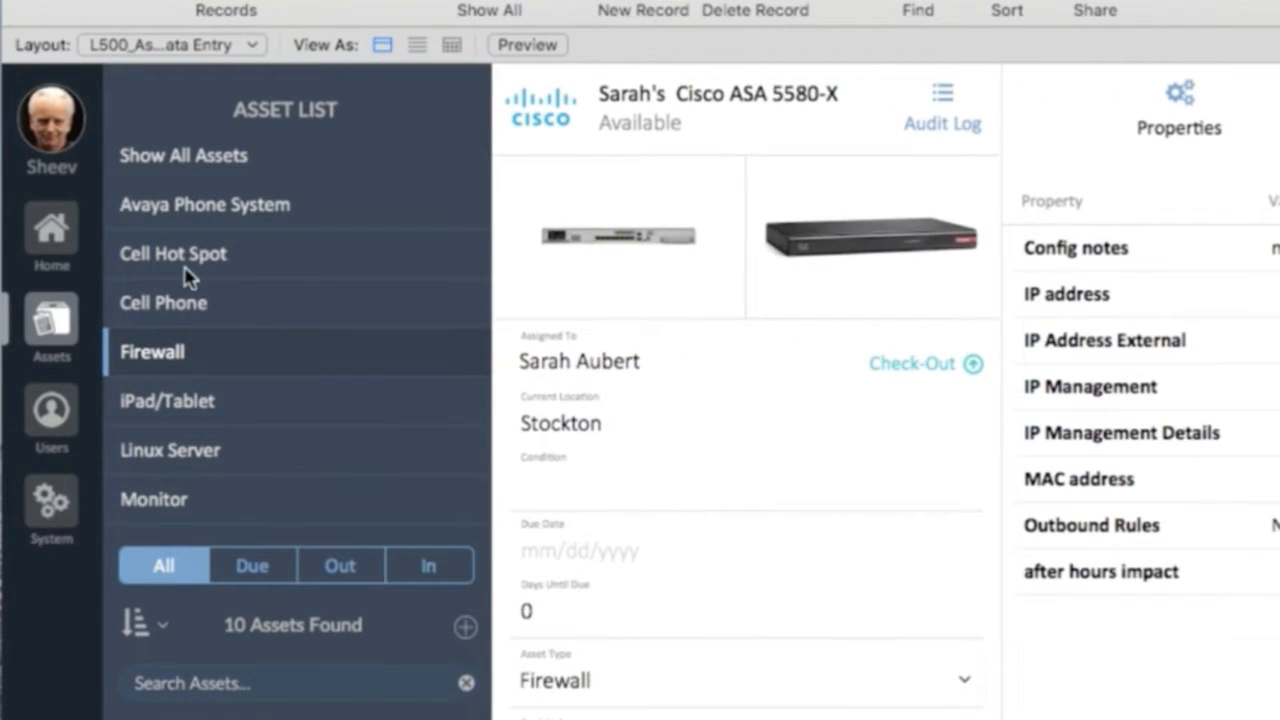
Step: Filter the asset list by Cell Hot Spot, Monitor and Linux Server to compare the properties of each asset type
left_click(186, 262)
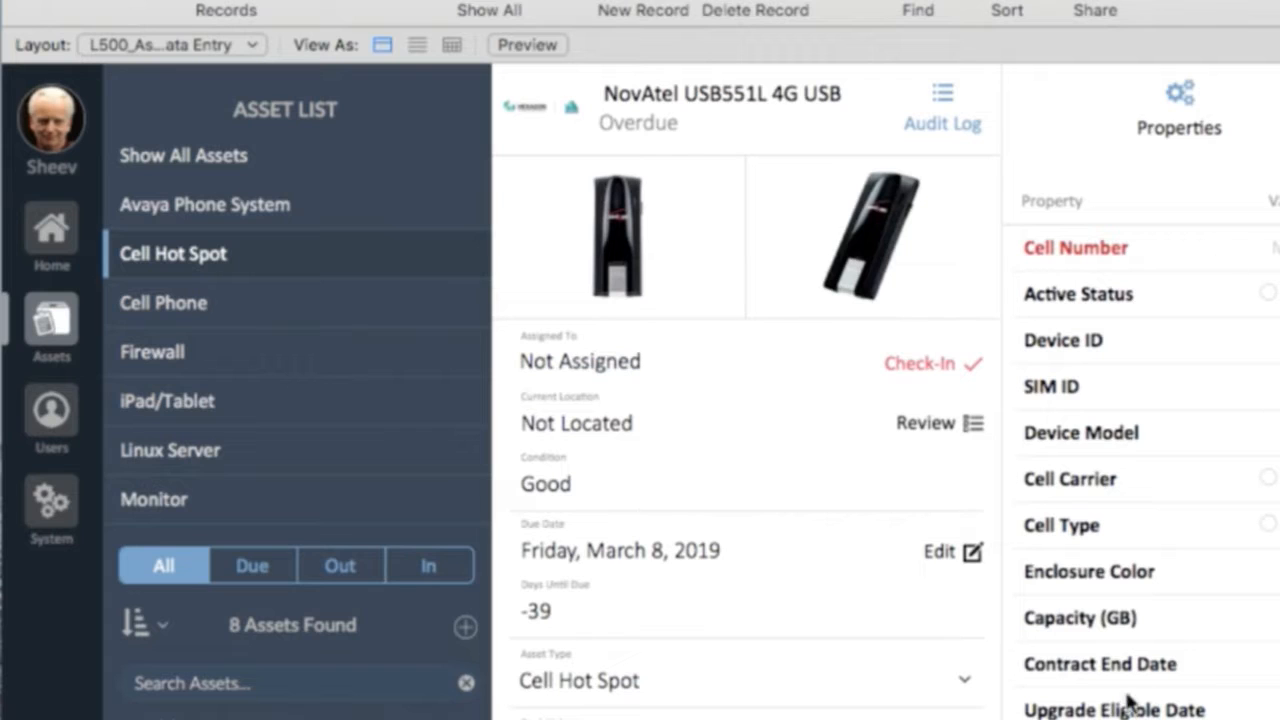
left_click(289, 500)
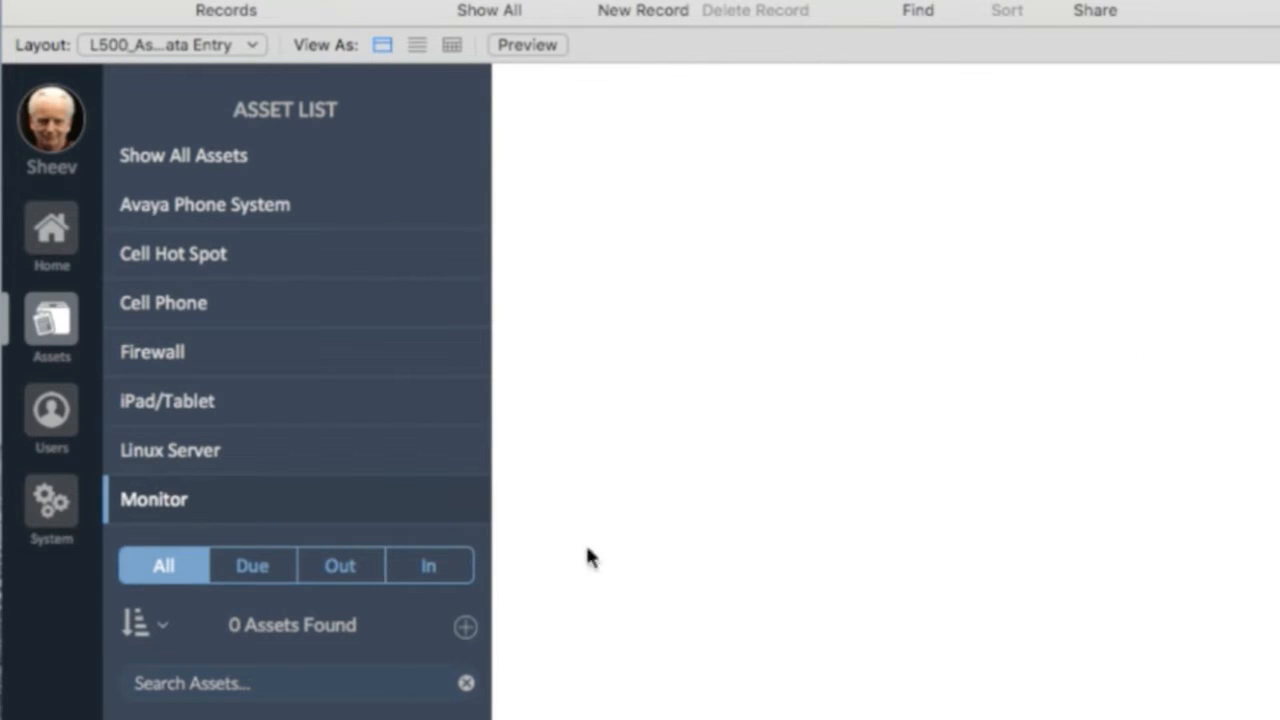
left_click(172, 455)
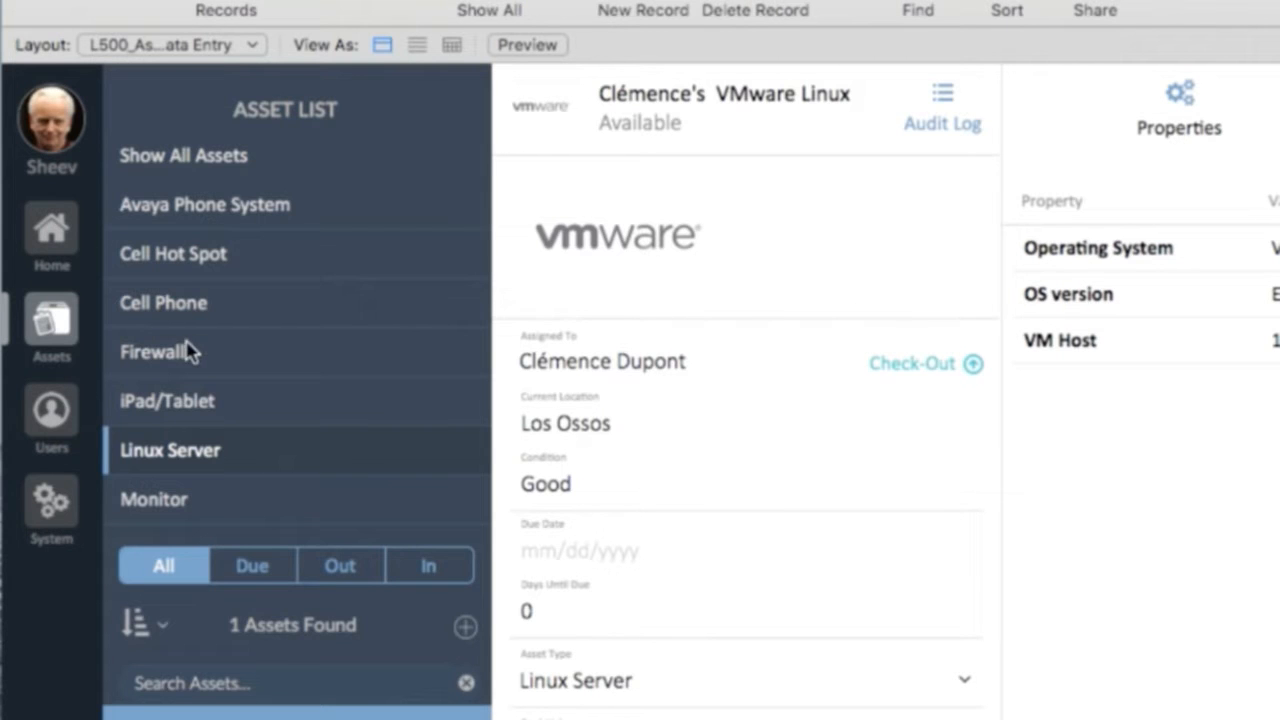
Step: Show all assets, open the HP ProCurve Switch record, and browse through the asset list
left_click(186, 160)
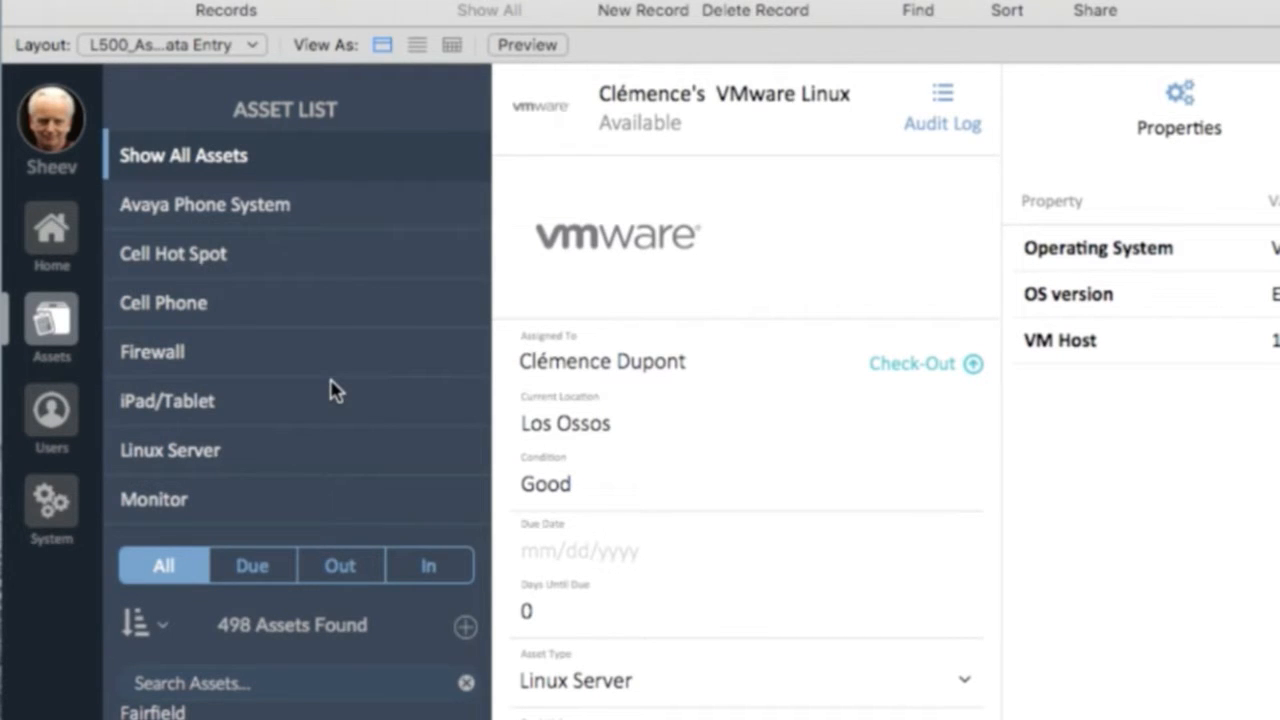
left_click(190, 650)
scroll(170, 533, "down", 5)
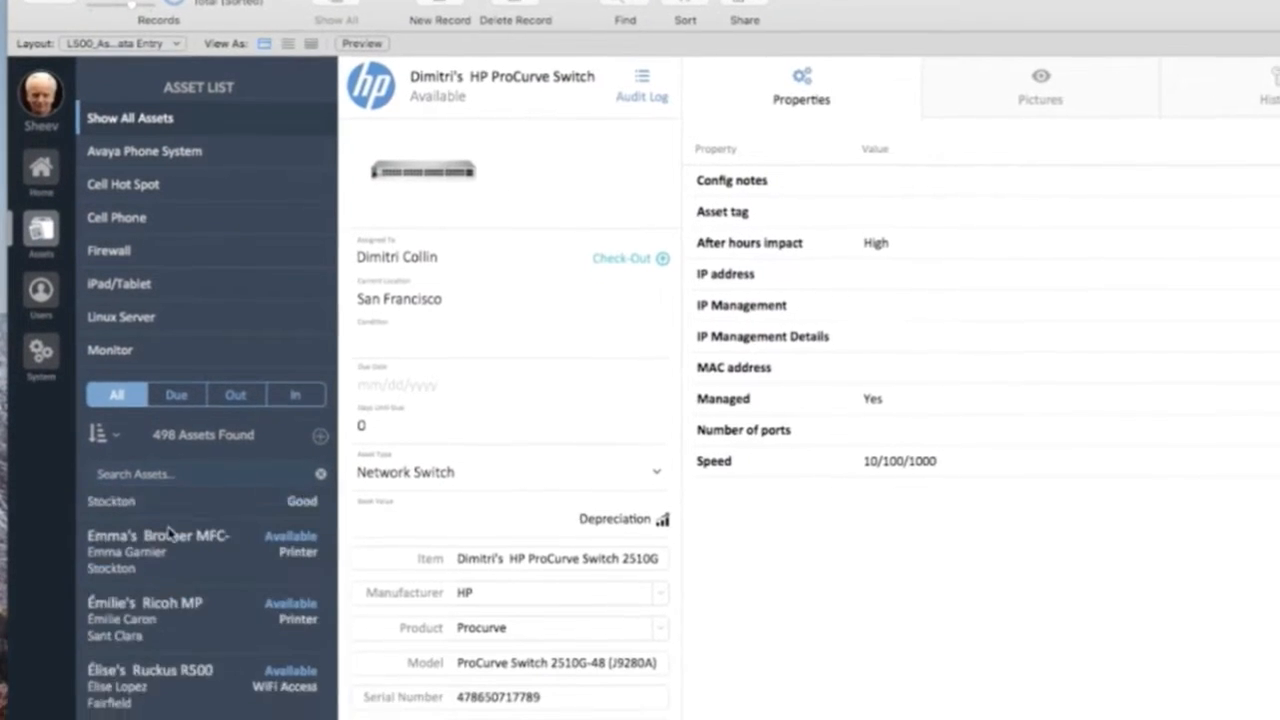
scroll(169, 533, "down", 10)
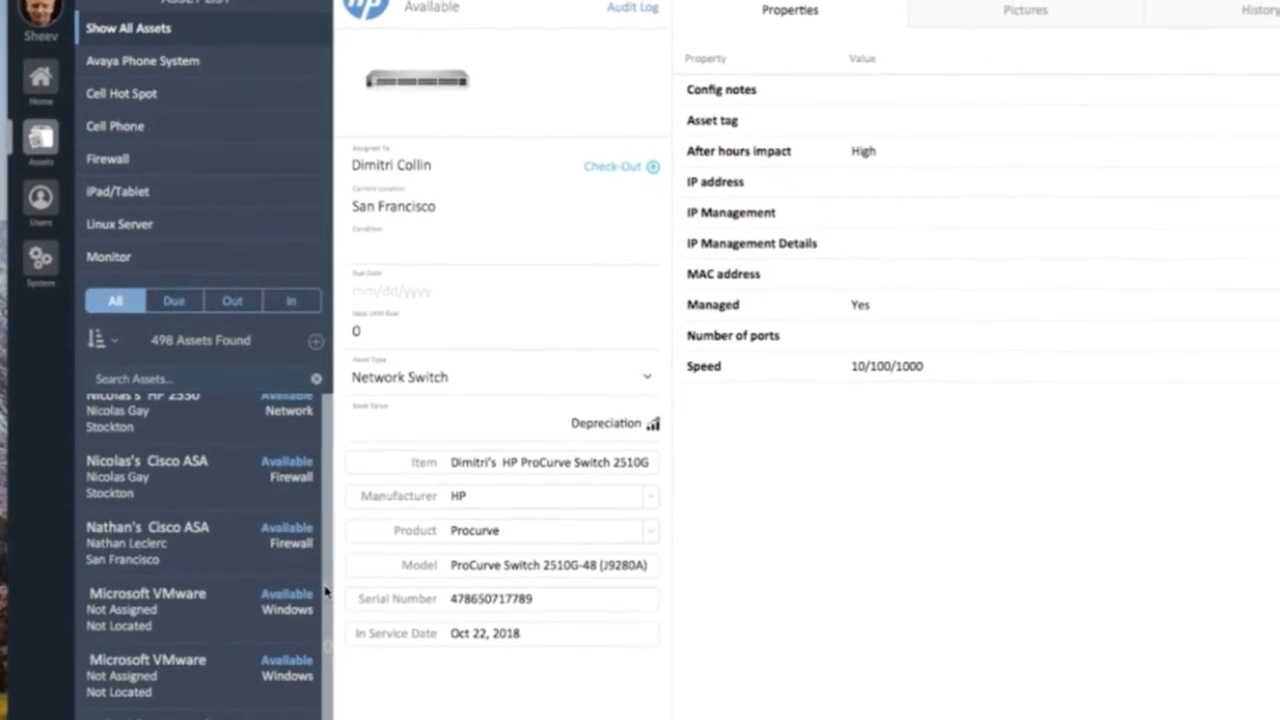
left_click_drag(326, 649, 323, 394)
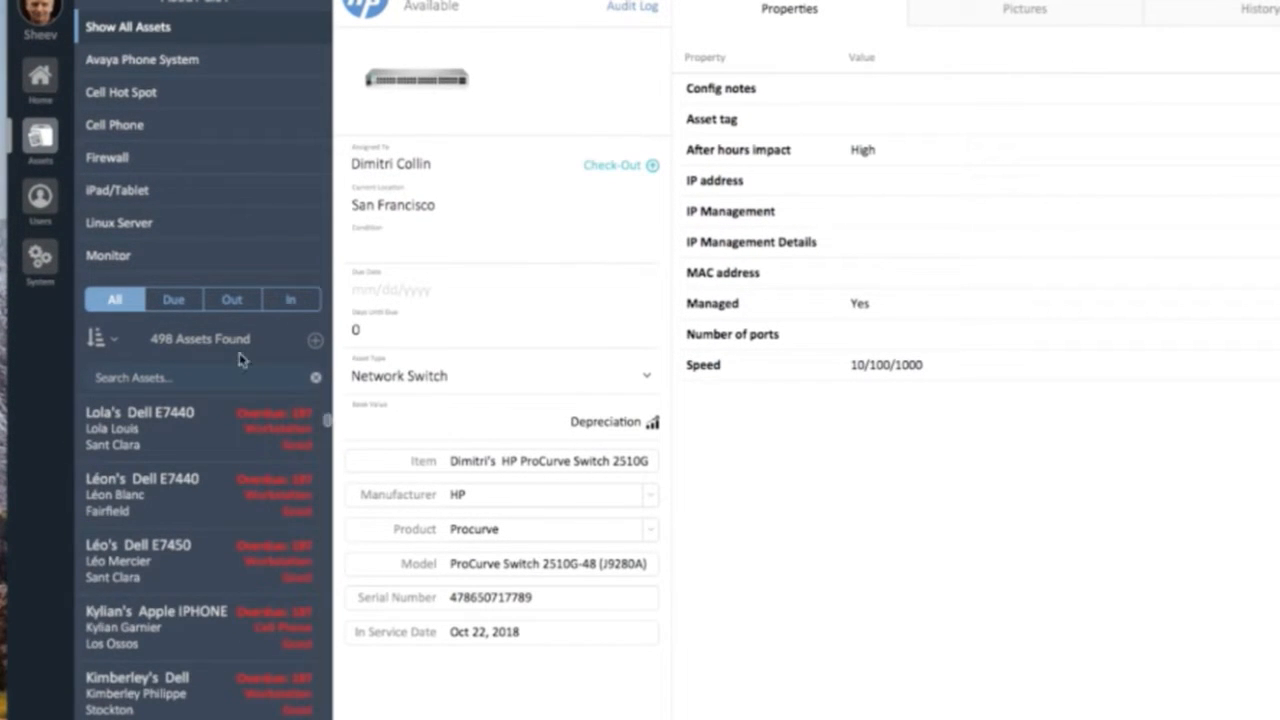
Step: Search the asset list for Apple
left_click(192, 377)
type("Ac")
key("Return")
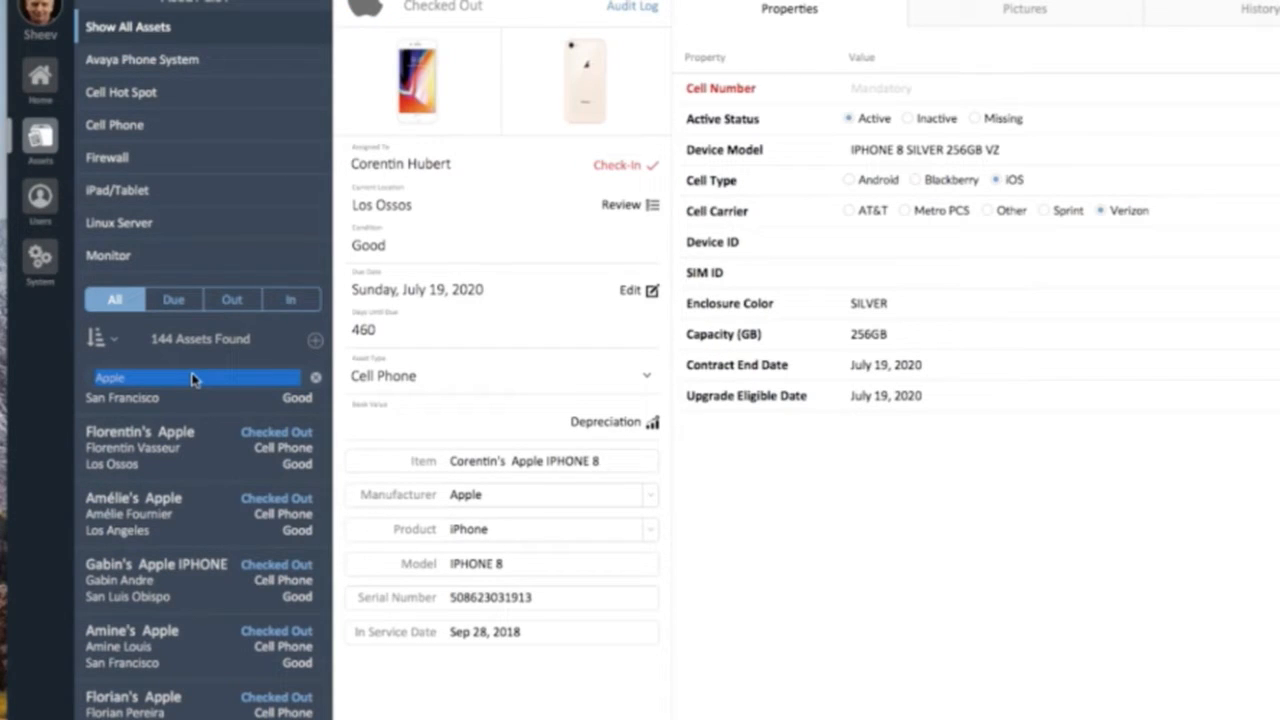
Step: Search the asset list for Dell
type("De")
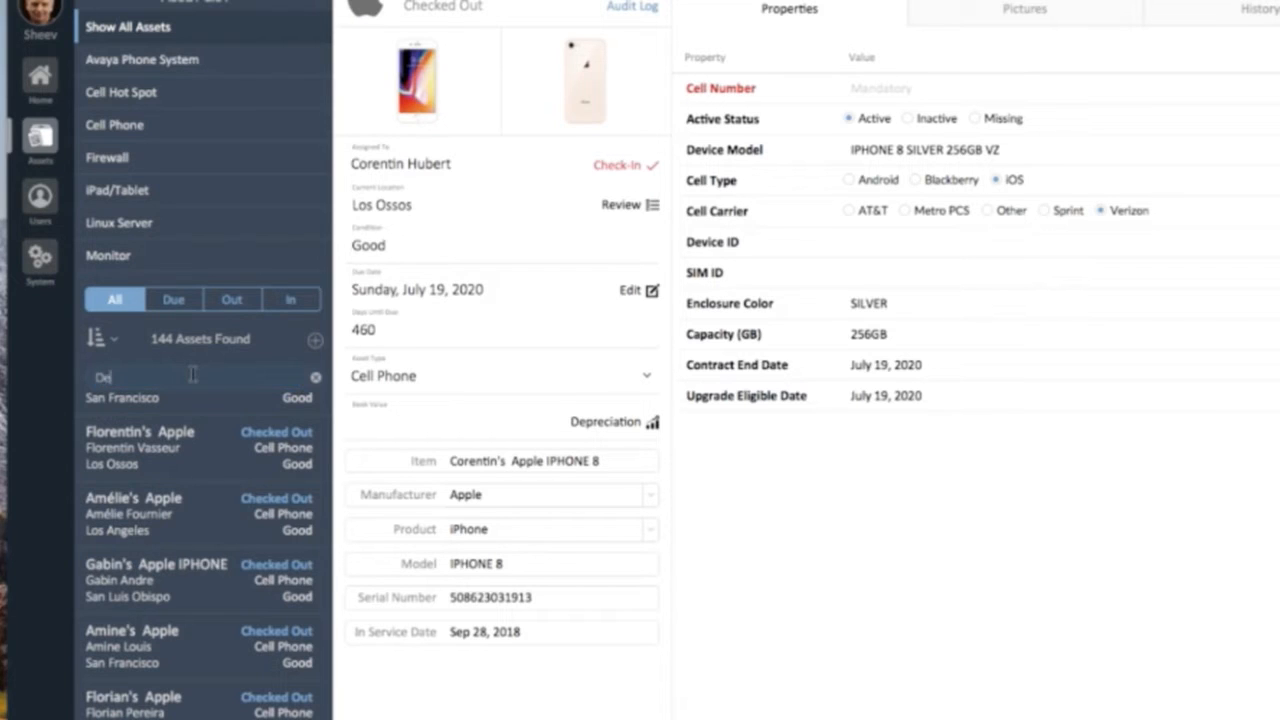
type("ll")
key("Return")
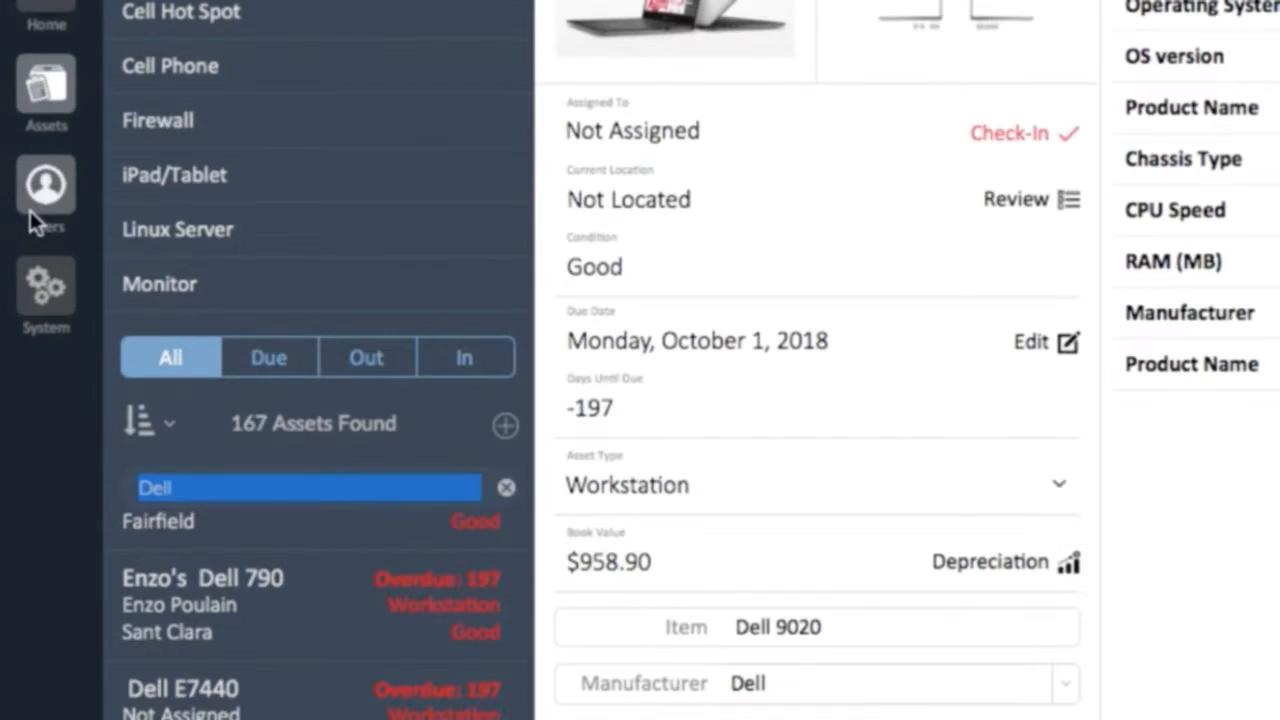
left_click(120, 378)
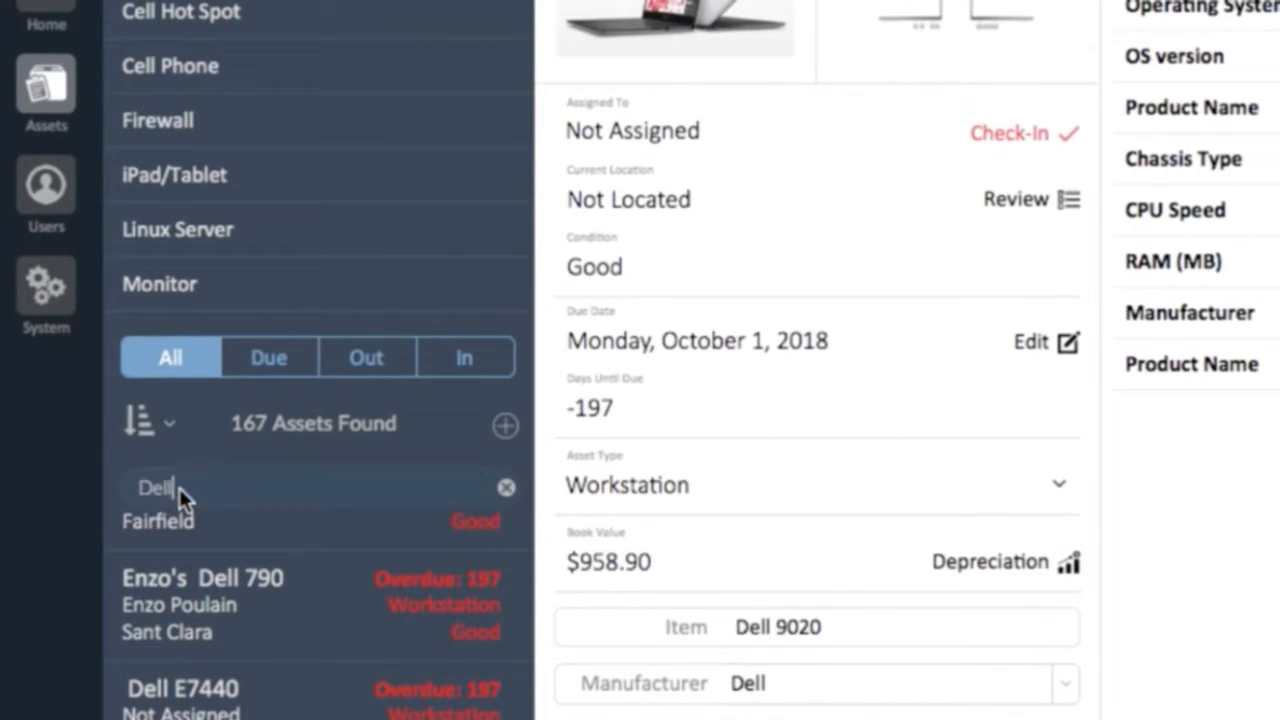
Step: Open a second window of the asset file and display the ASTP_Asset Property Items table layout in it
double_click(179, 488)
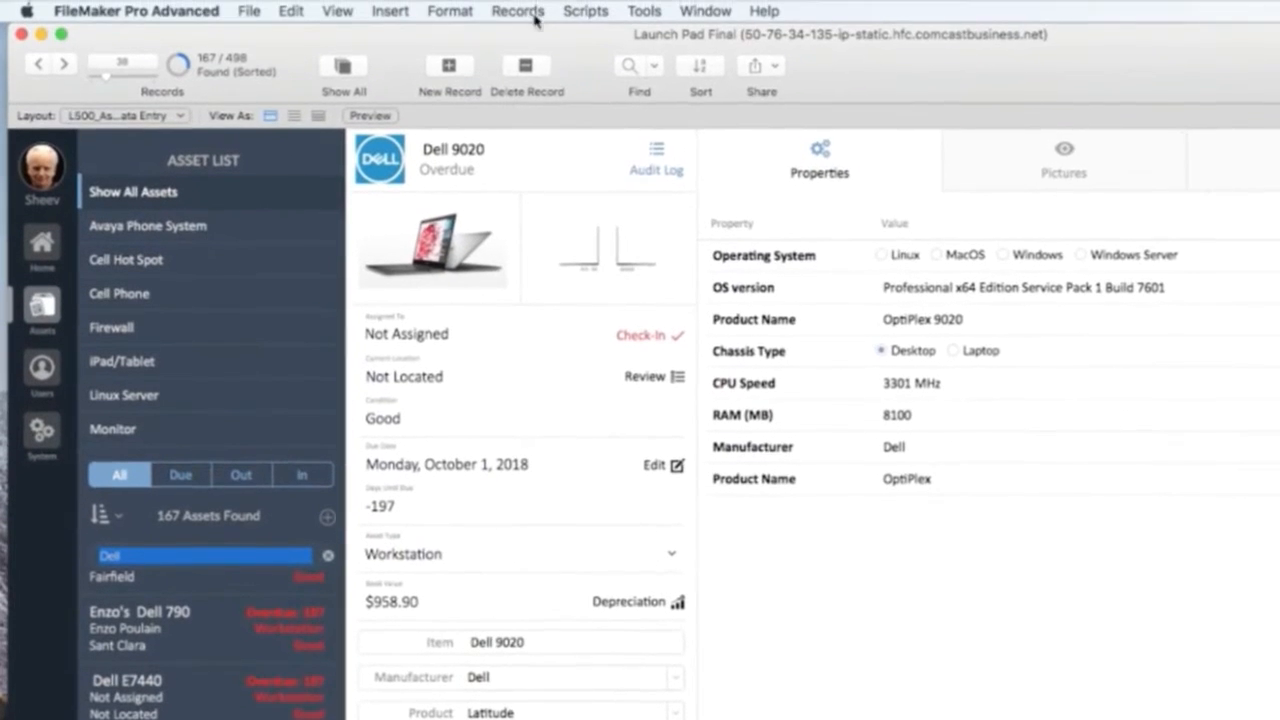
left_click(706, 10)
left_click(708, 40)
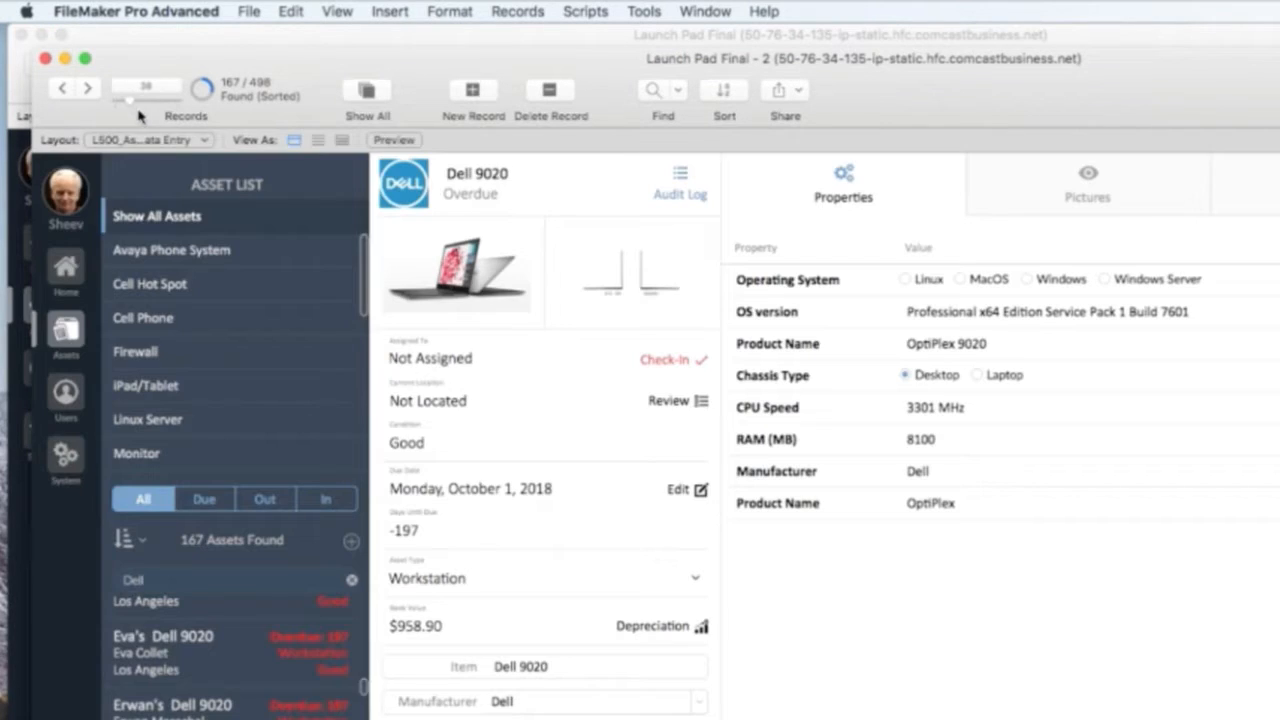
left_click(140, 140)
mouse_move(138, 174)
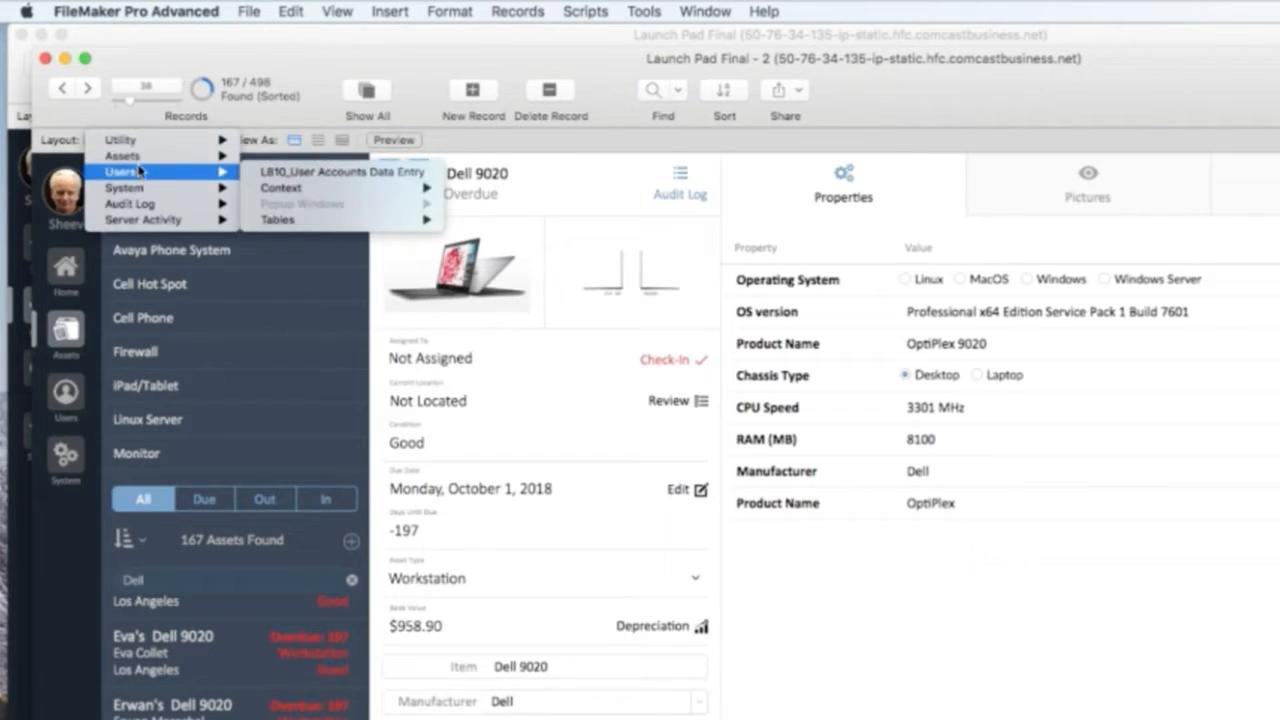
mouse_move(300, 188)
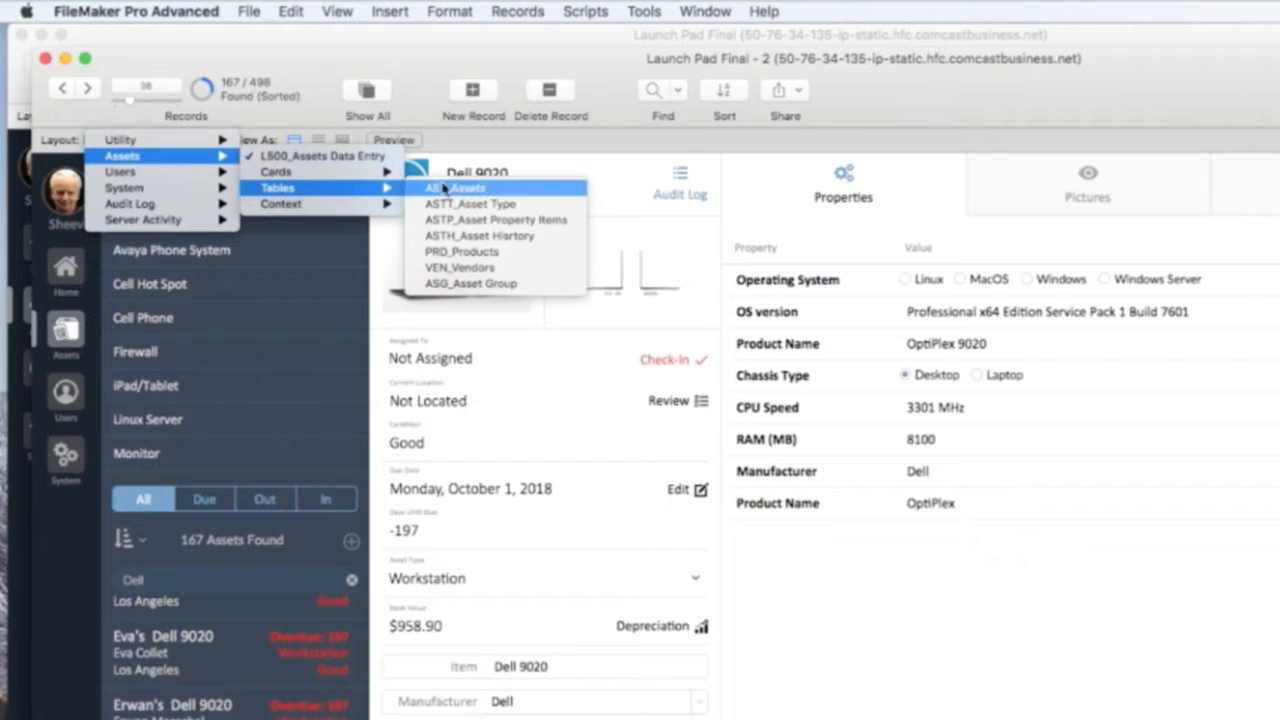
left_click(485, 228)
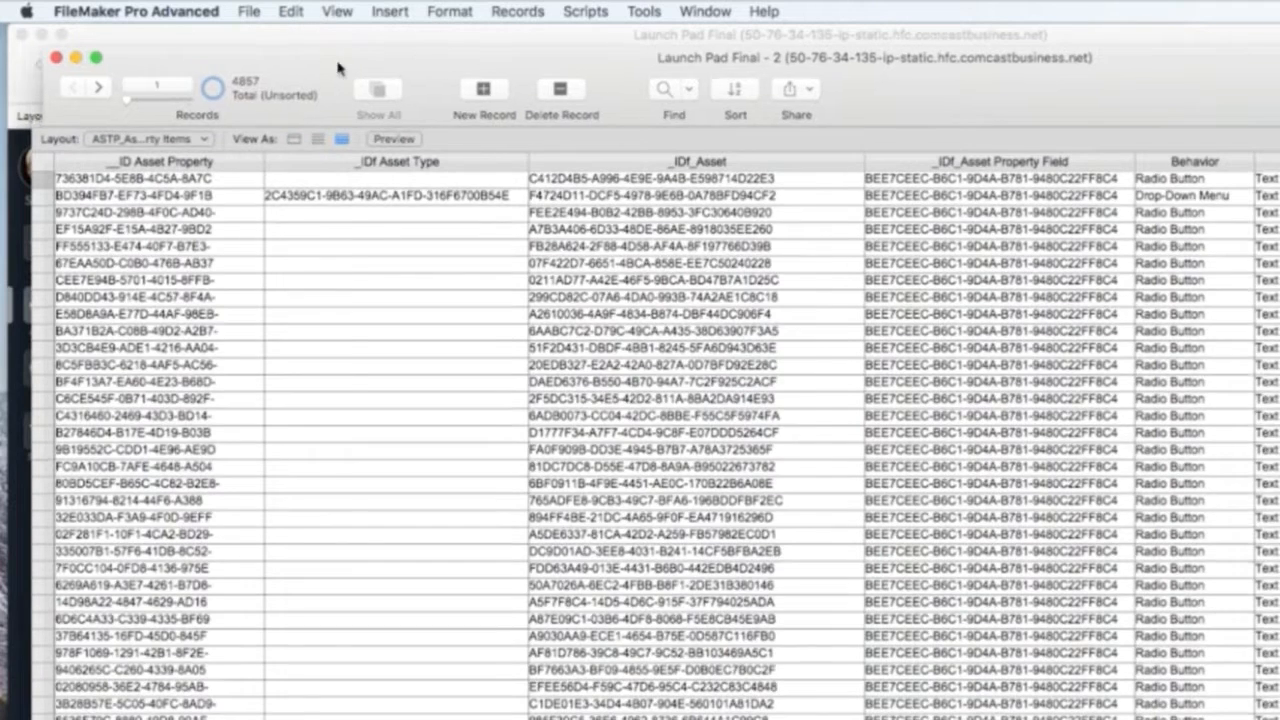
Step: Examine the asset property item records in the second window, then close it to return to the asset list
left_click_drag(323, 69, 548, 97)
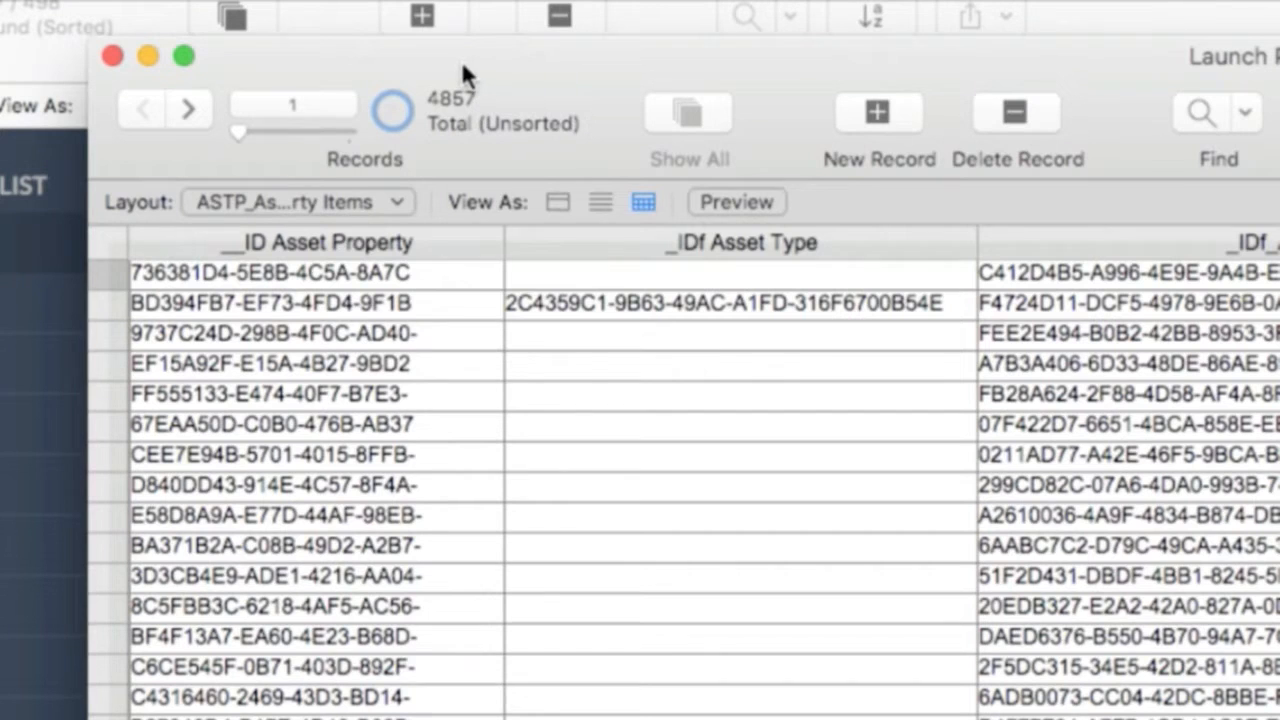
left_click_drag(461, 60, 461, 114)
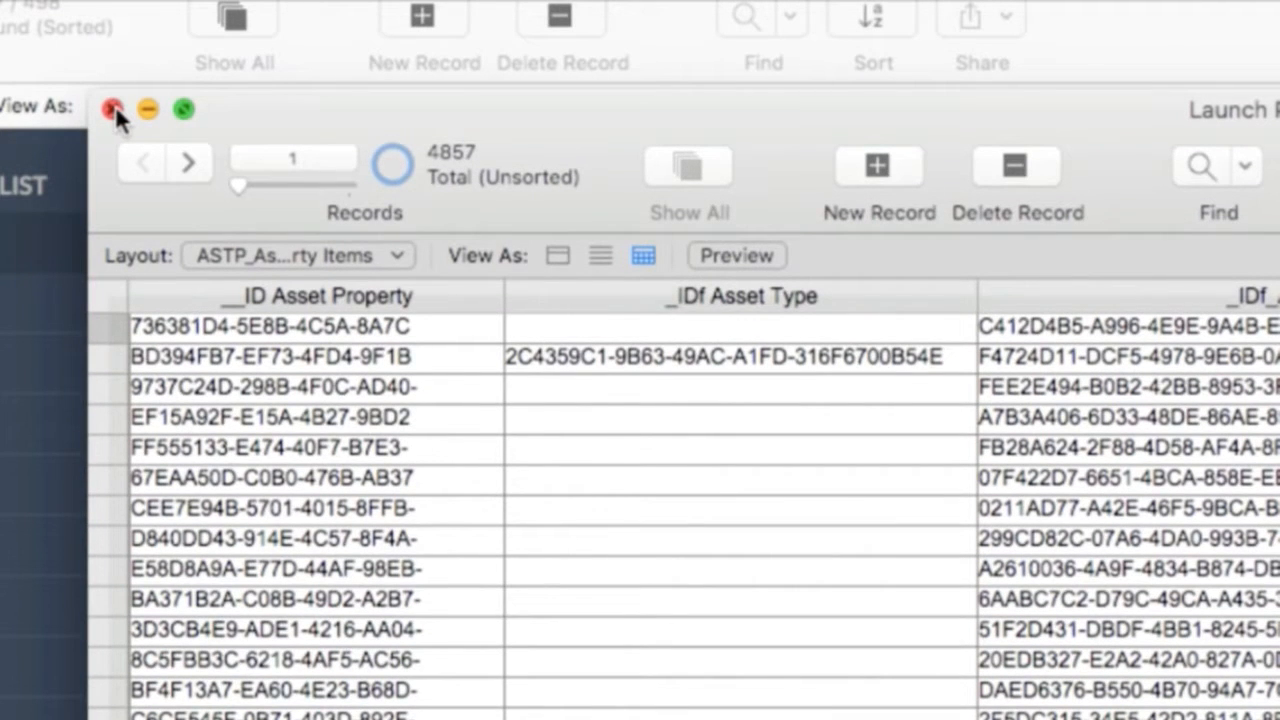
left_click(113, 109)
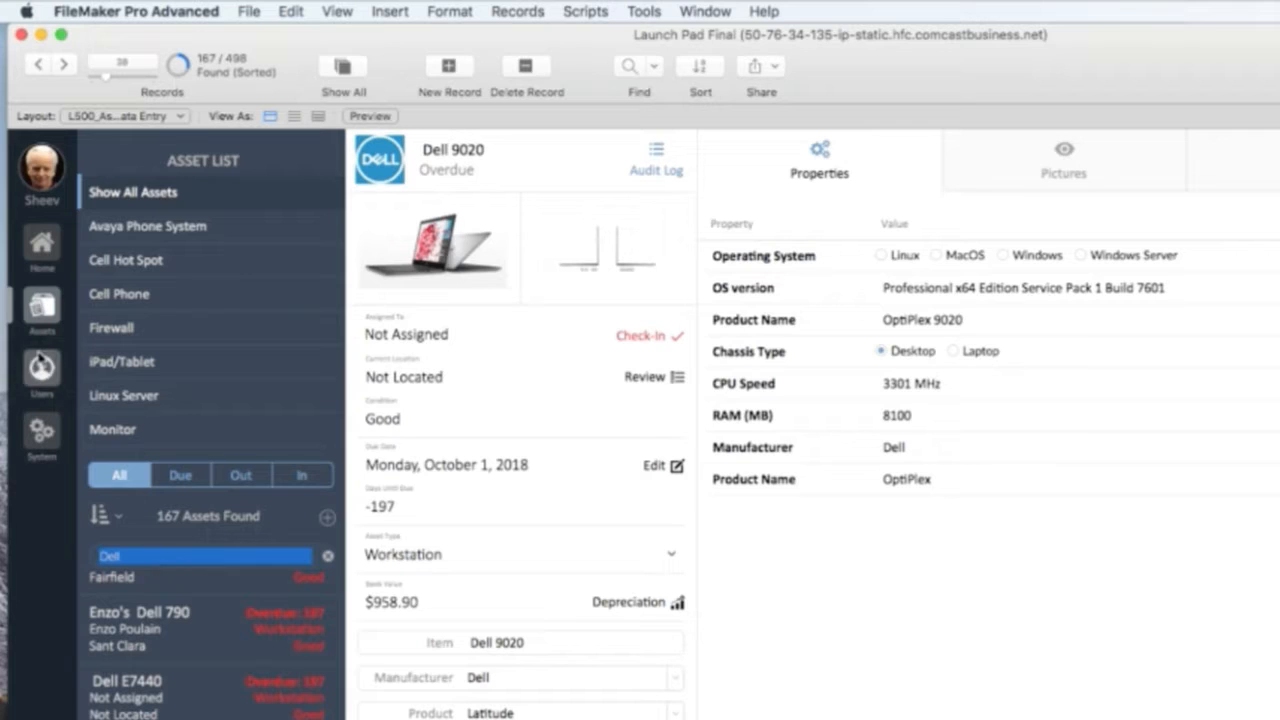
left_click(806, 592)
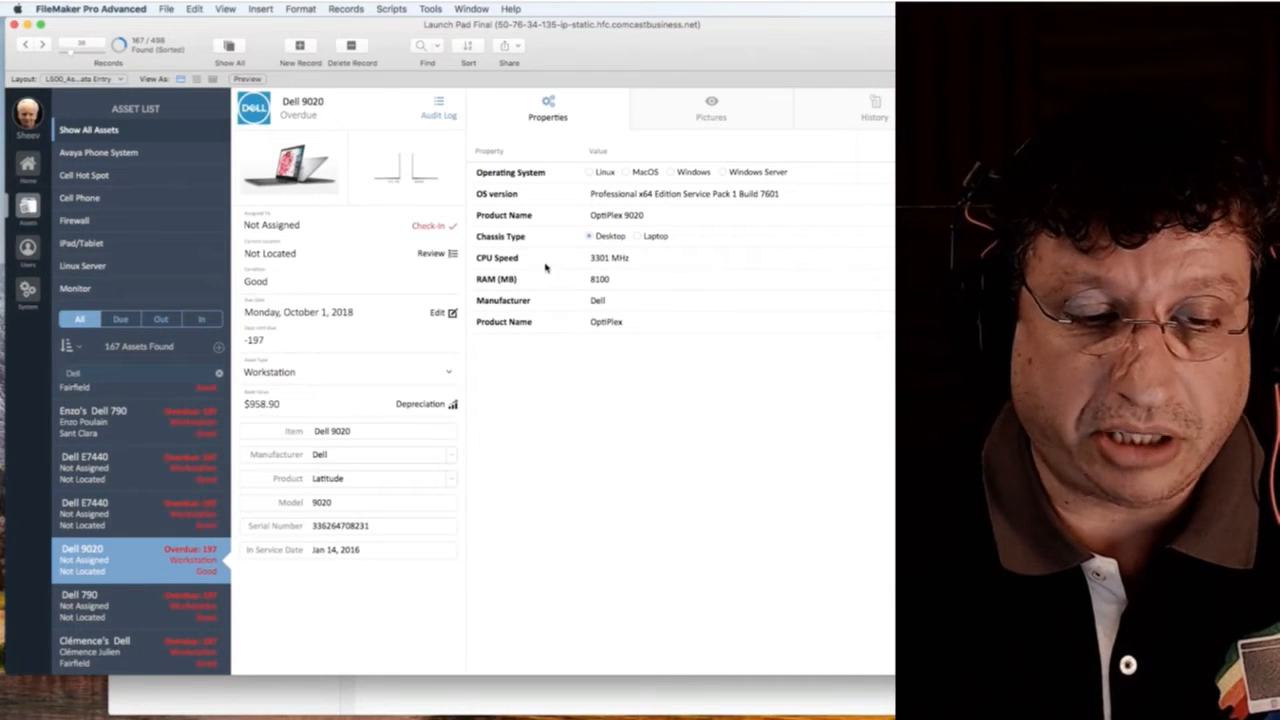
Step: Open the system's Asset Property Fields and compare the fields defined for types such as Cell Phone, Network Switch, Server Box, Router and Workstation
left_click(28, 289)
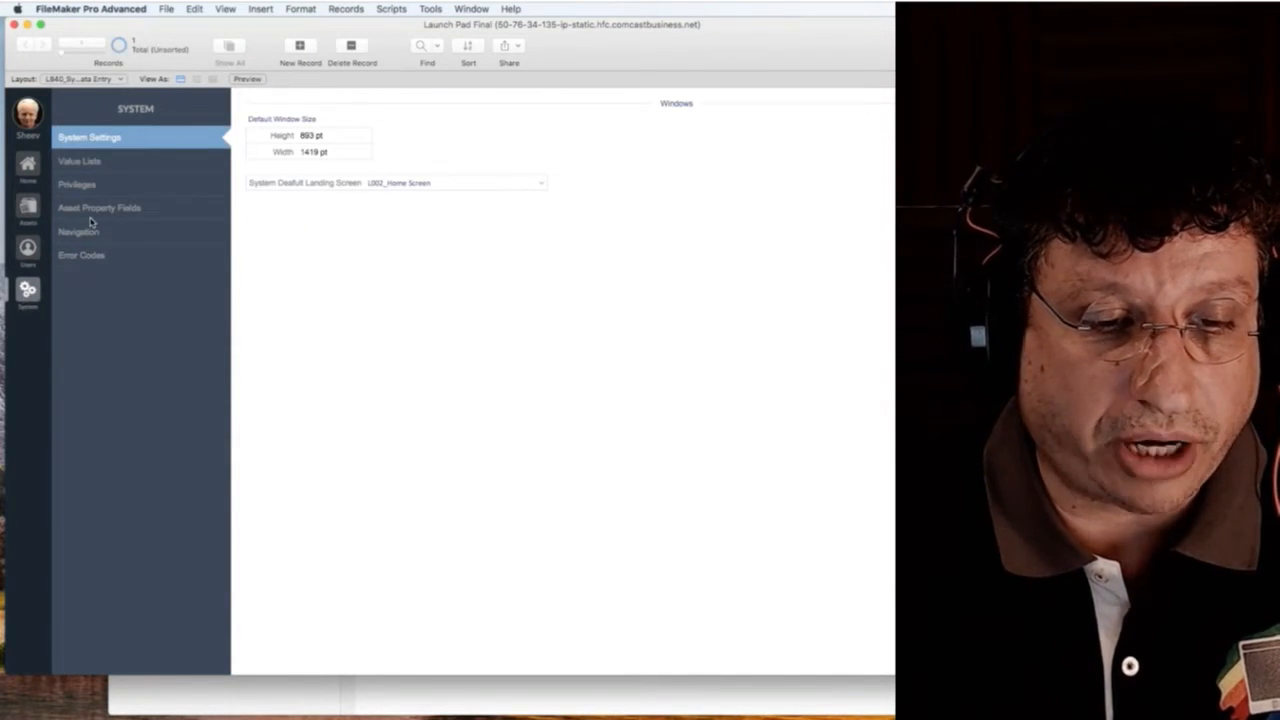
left_click(99, 208)
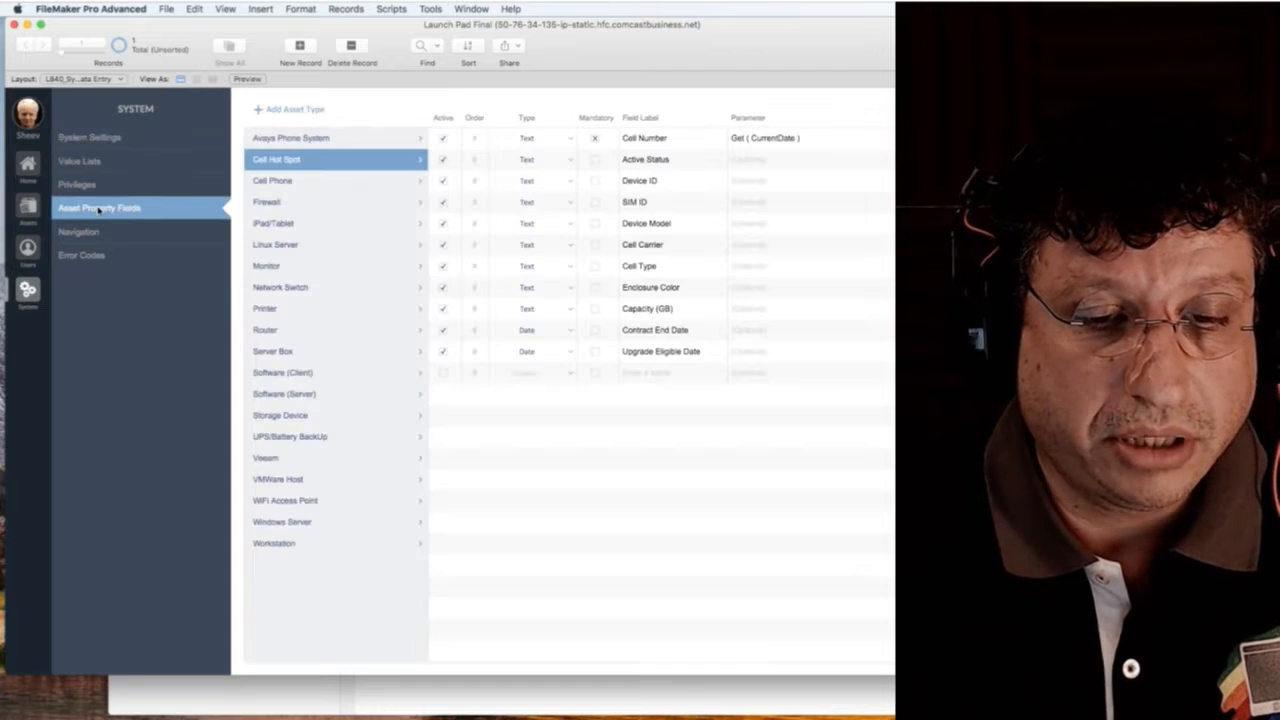
left_click(324, 180)
left_click(313, 204)
left_click(306, 223)
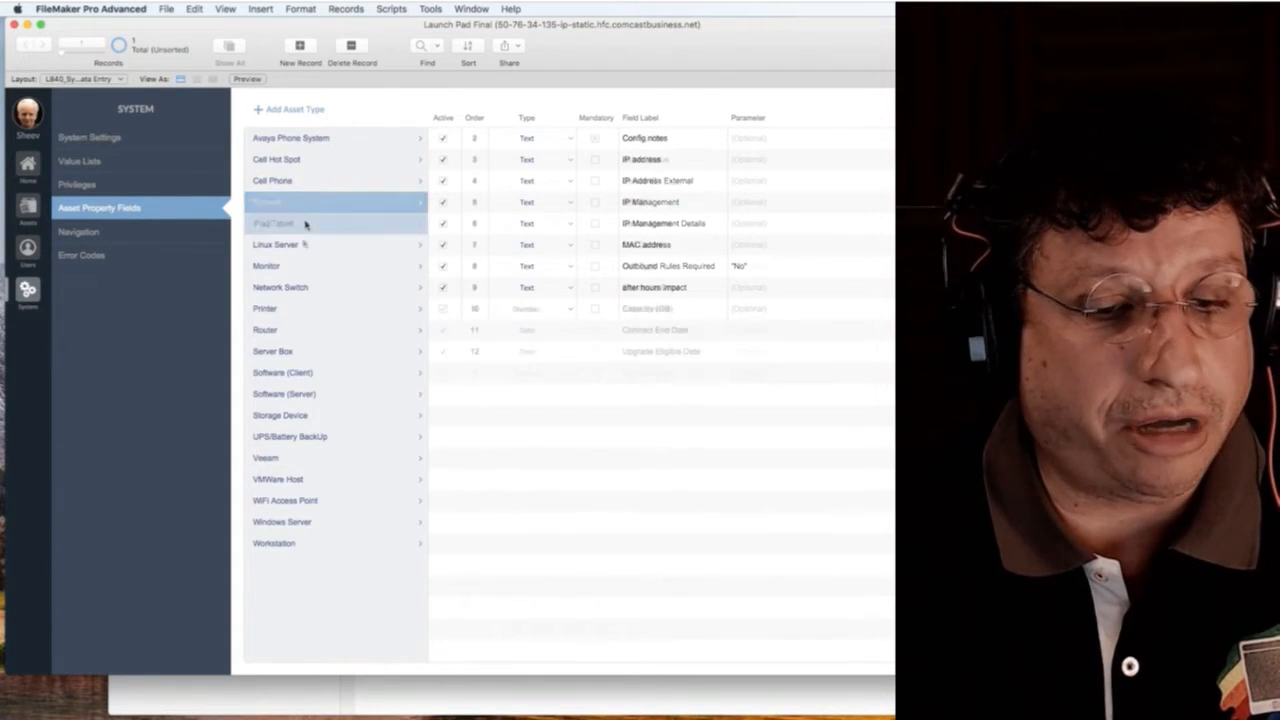
left_click(305, 245)
left_click(302, 265)
left_click(303, 289)
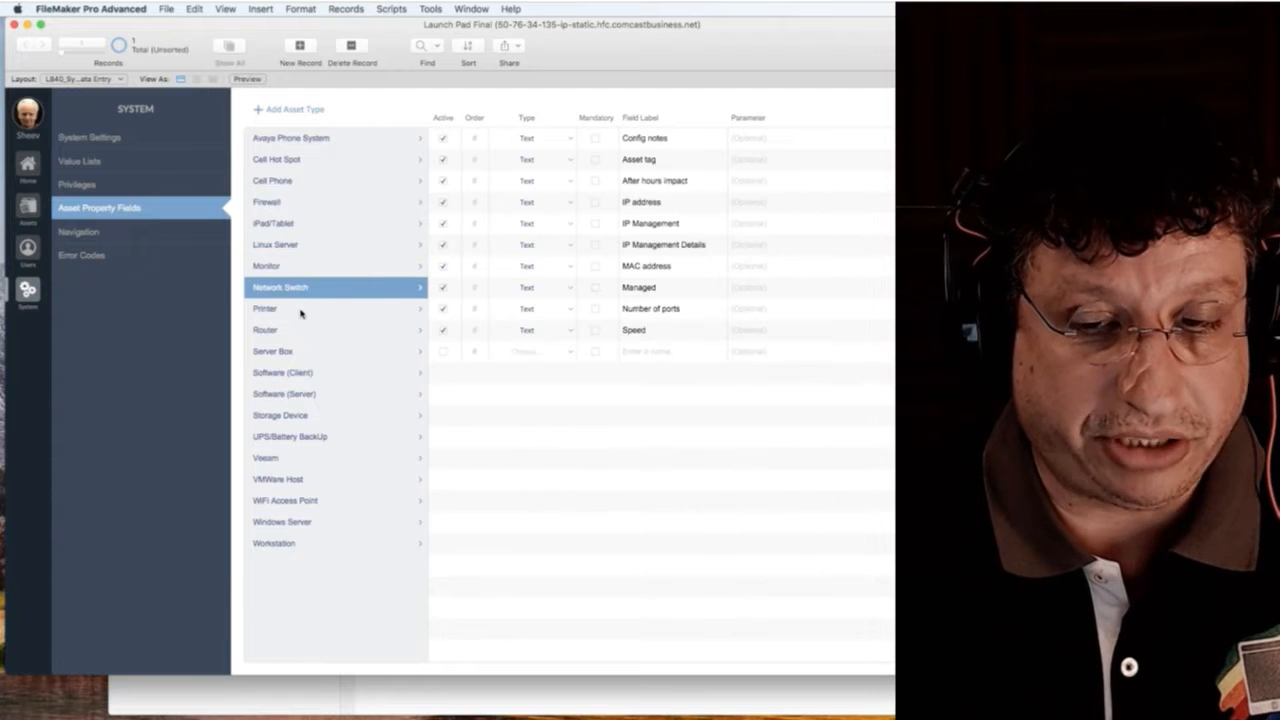
left_click(300, 311)
left_click(295, 351)
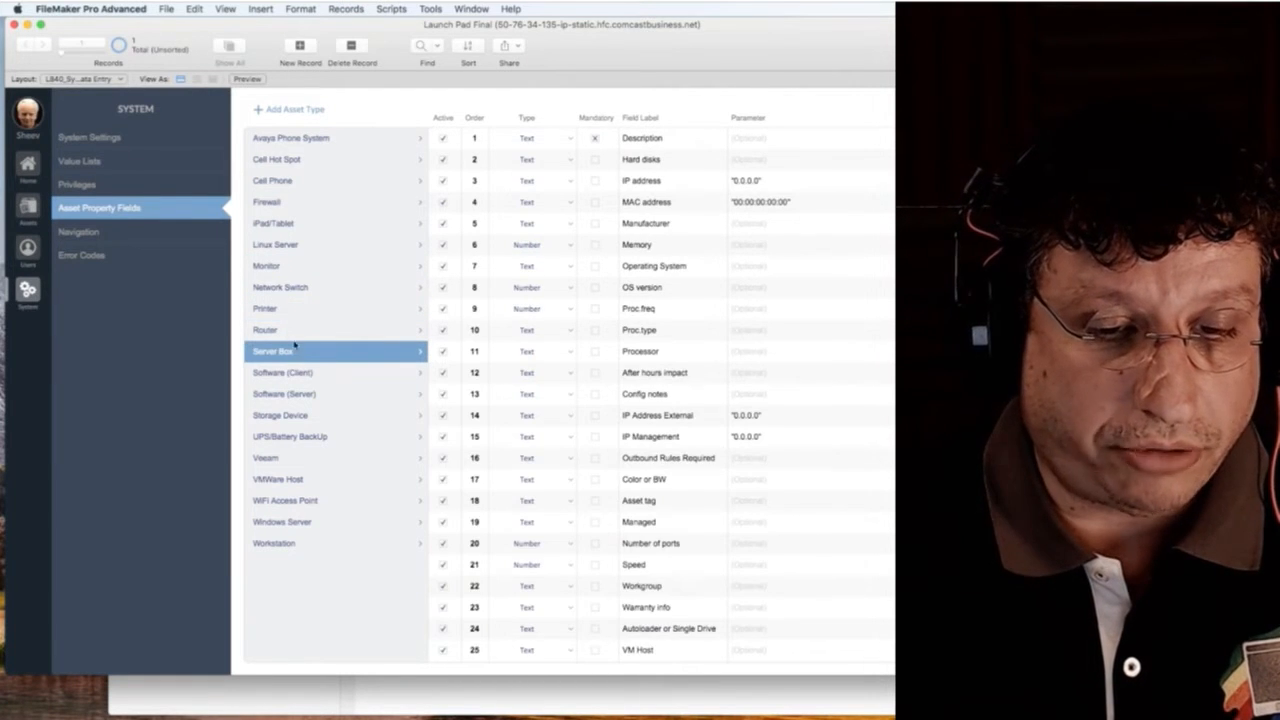
left_click(289, 335)
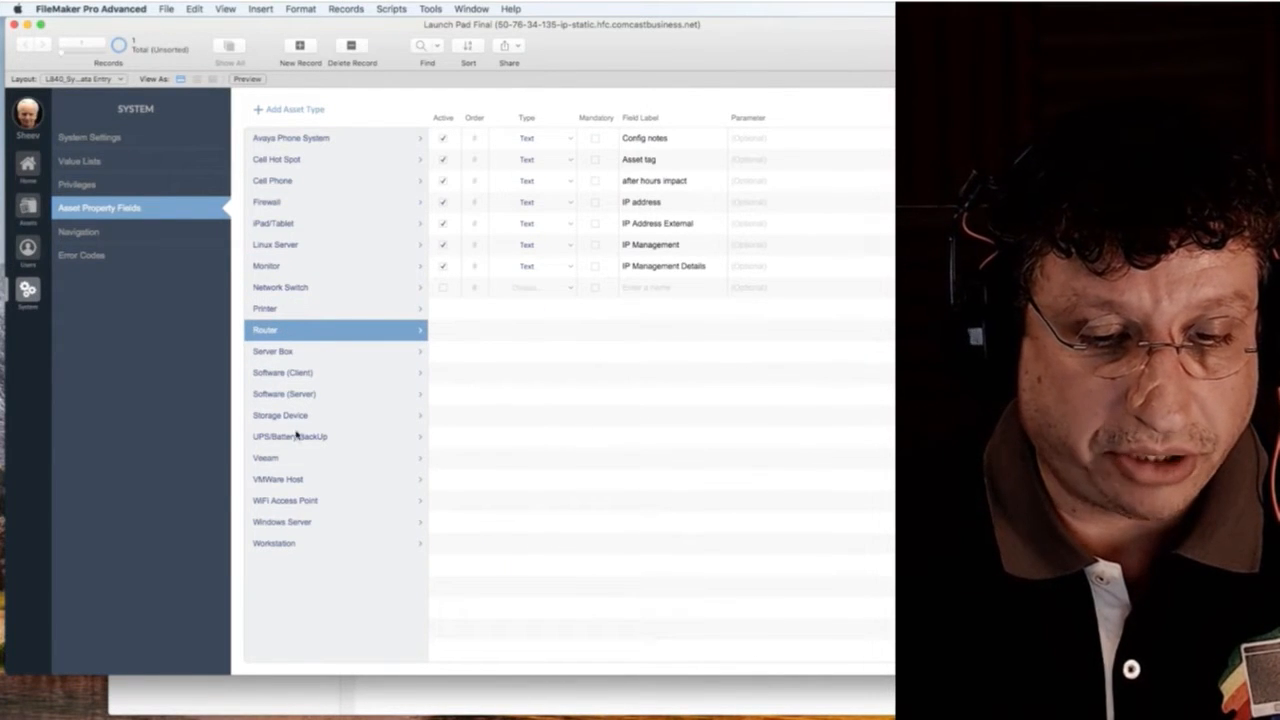
left_click(285, 546)
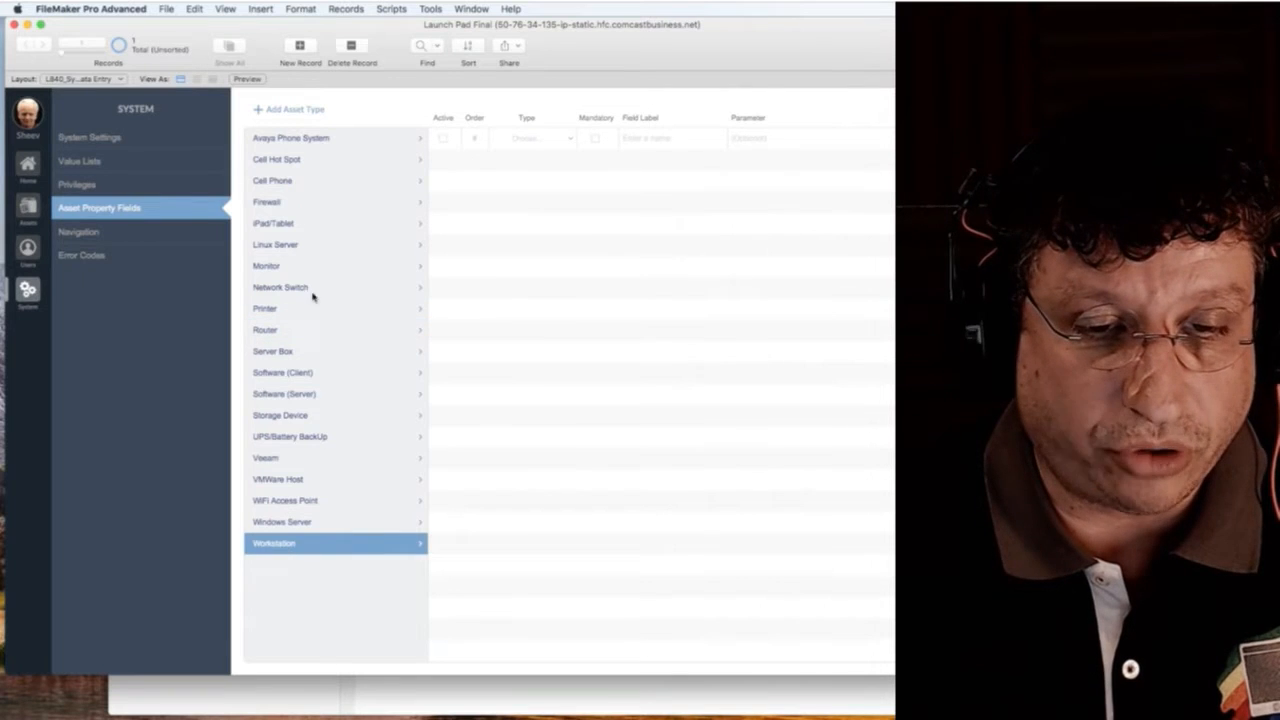
Step: Review the property fields defined for Firewall, iPad/Tablet, Linux Server, Monitor and Network Switch
left_click(300, 202)
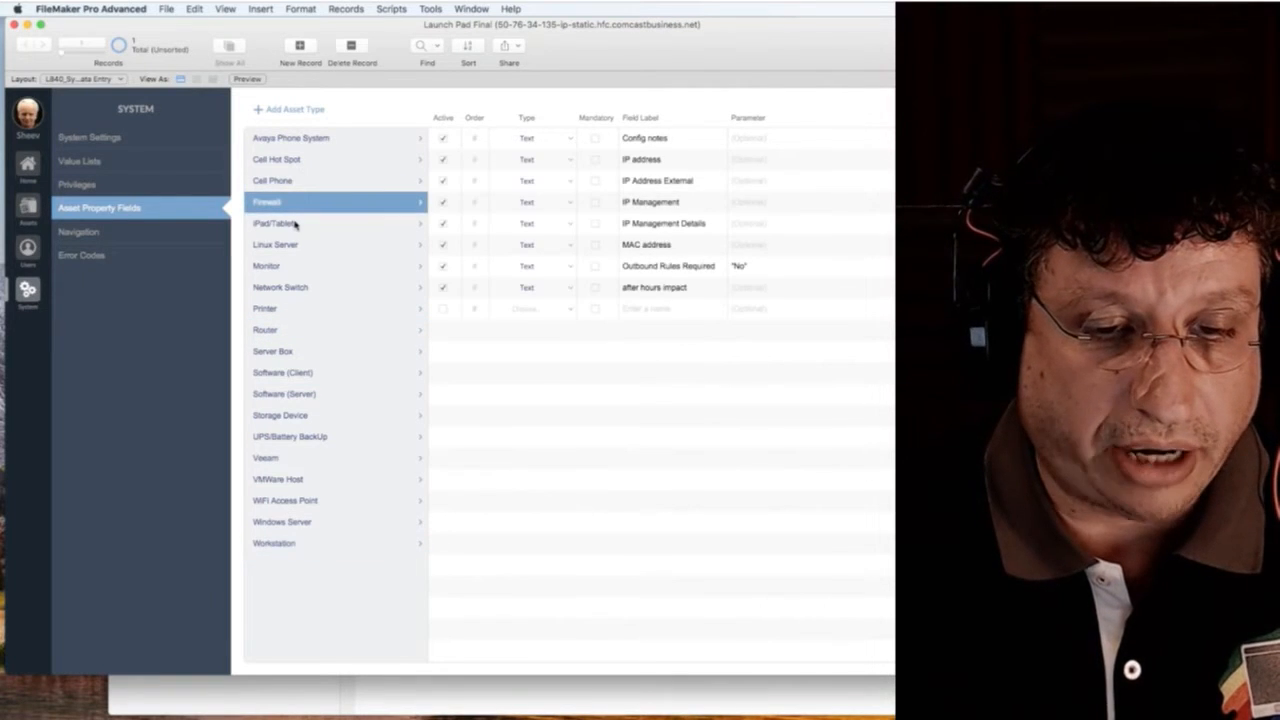
left_click(295, 224)
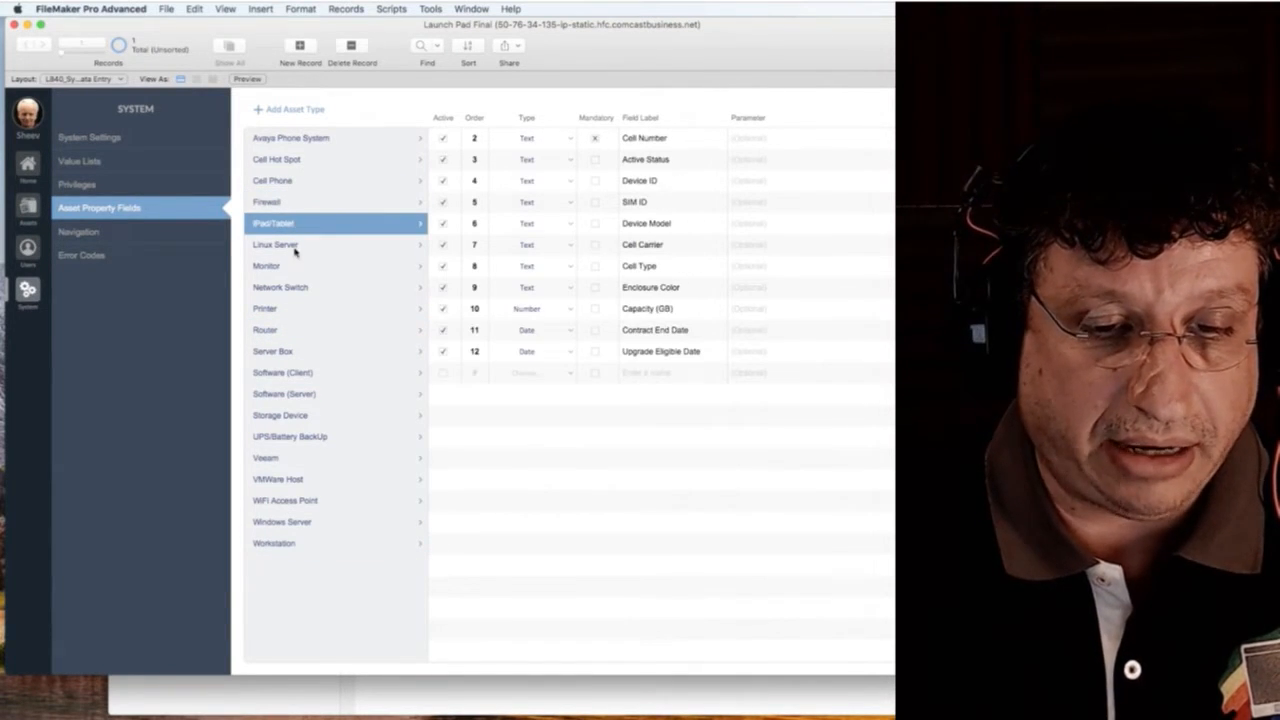
left_click(294, 246)
left_click(289, 267)
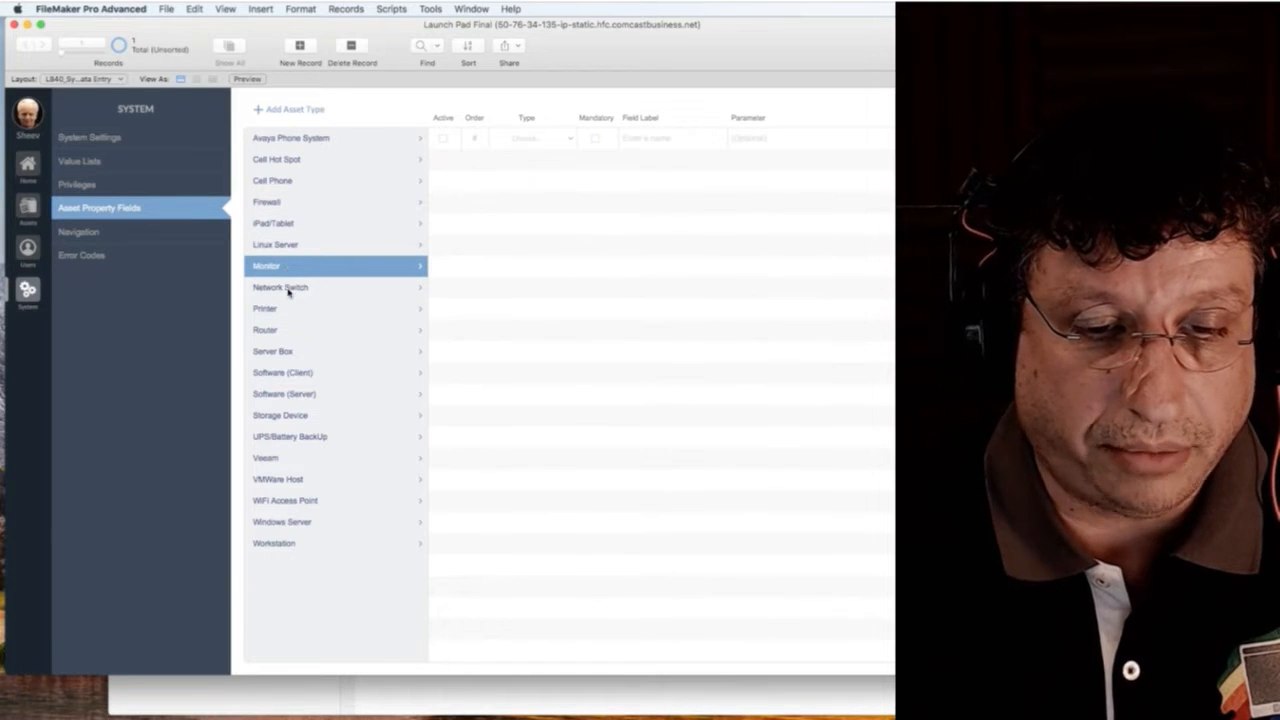
left_click(290, 290)
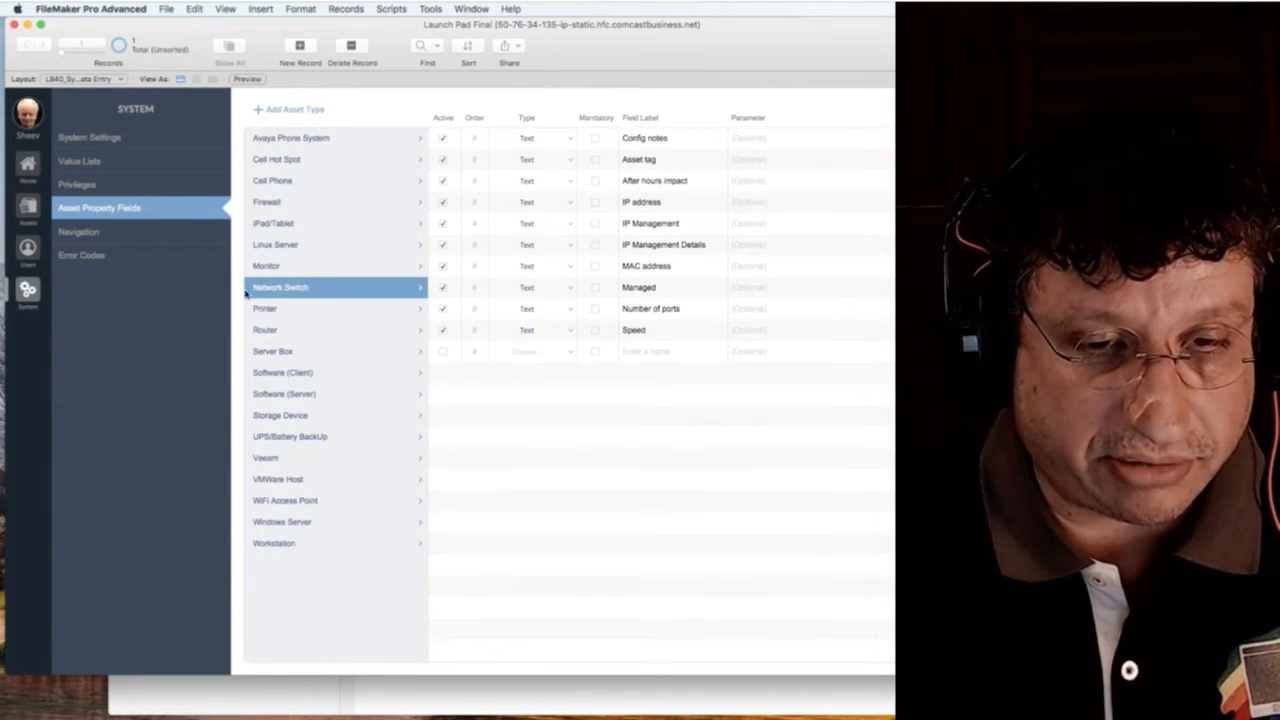
Step: Return to the assets and create a new asset named My Asset with Cell Phone as its asset type
left_click(29, 208)
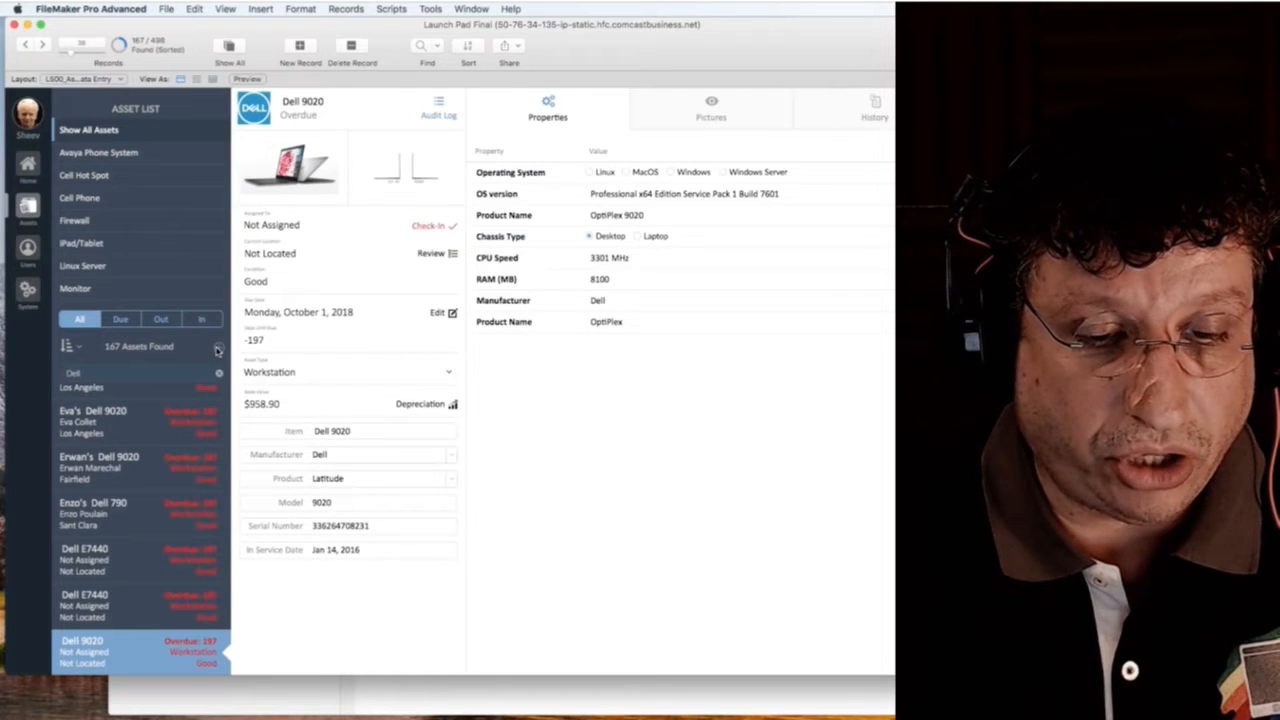
left_click(218, 348)
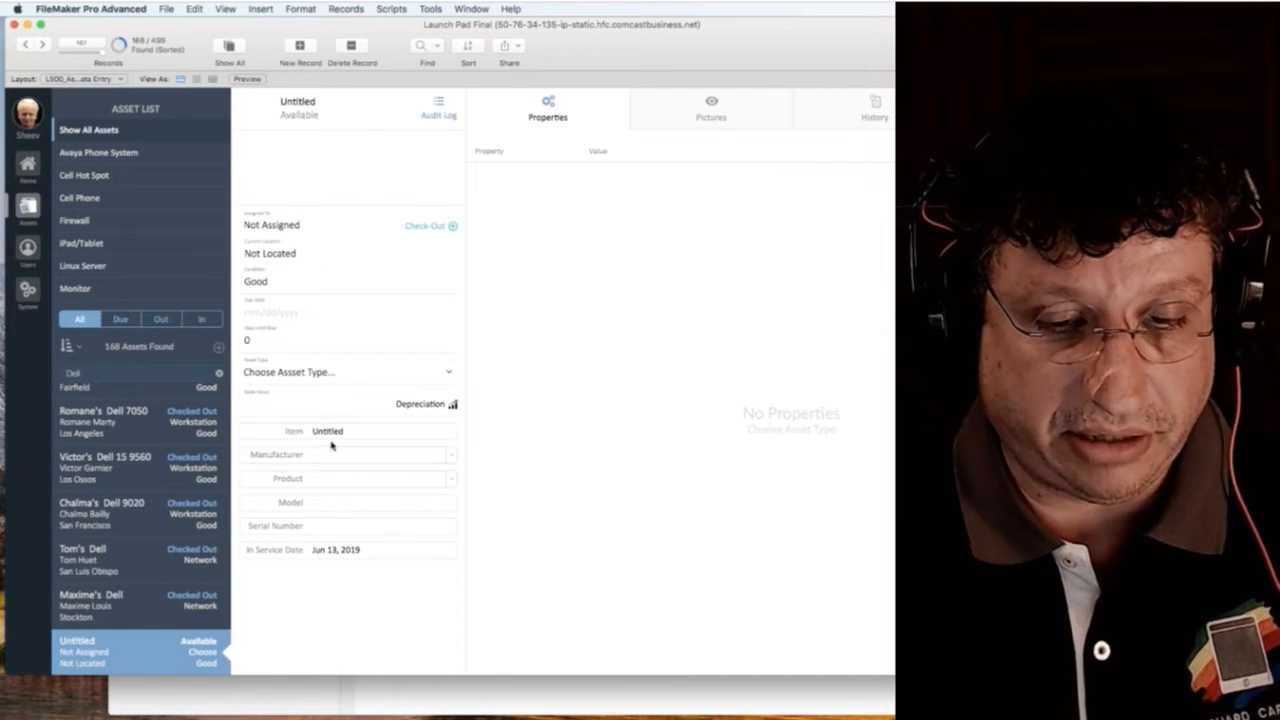
left_click(335, 436)
type("My Asset")
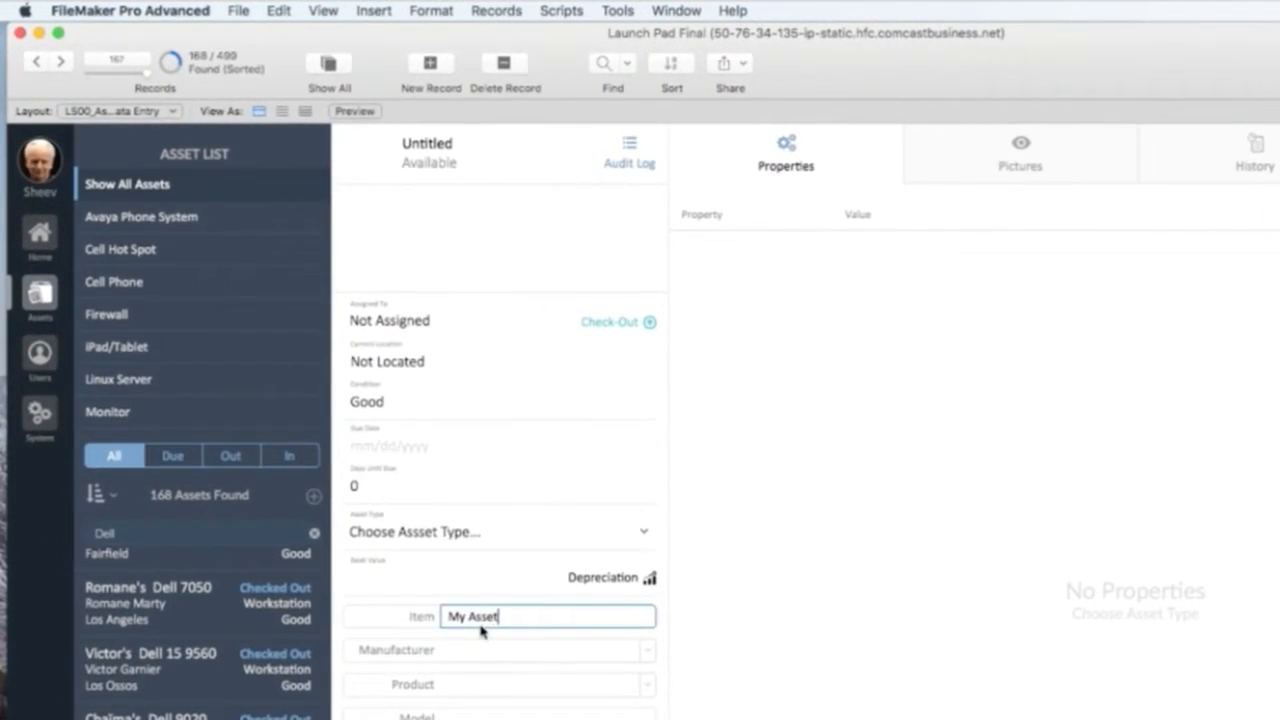
left_click(400, 622)
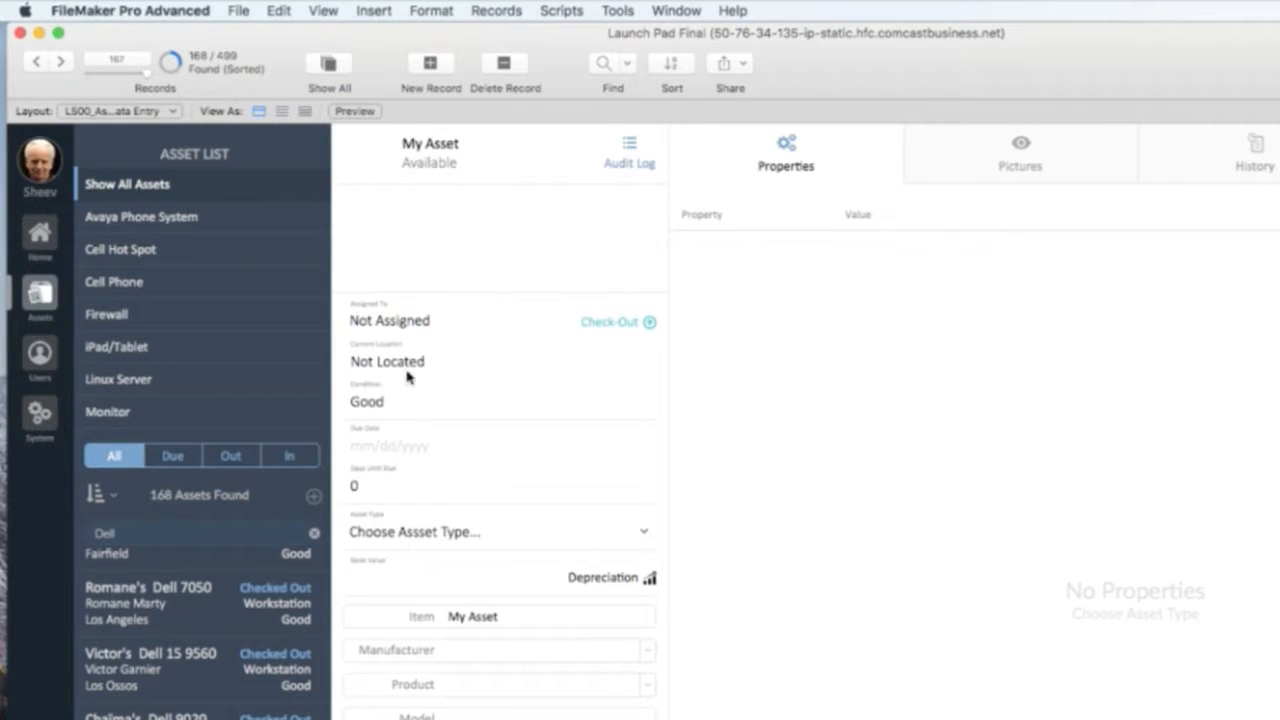
left_click(448, 541)
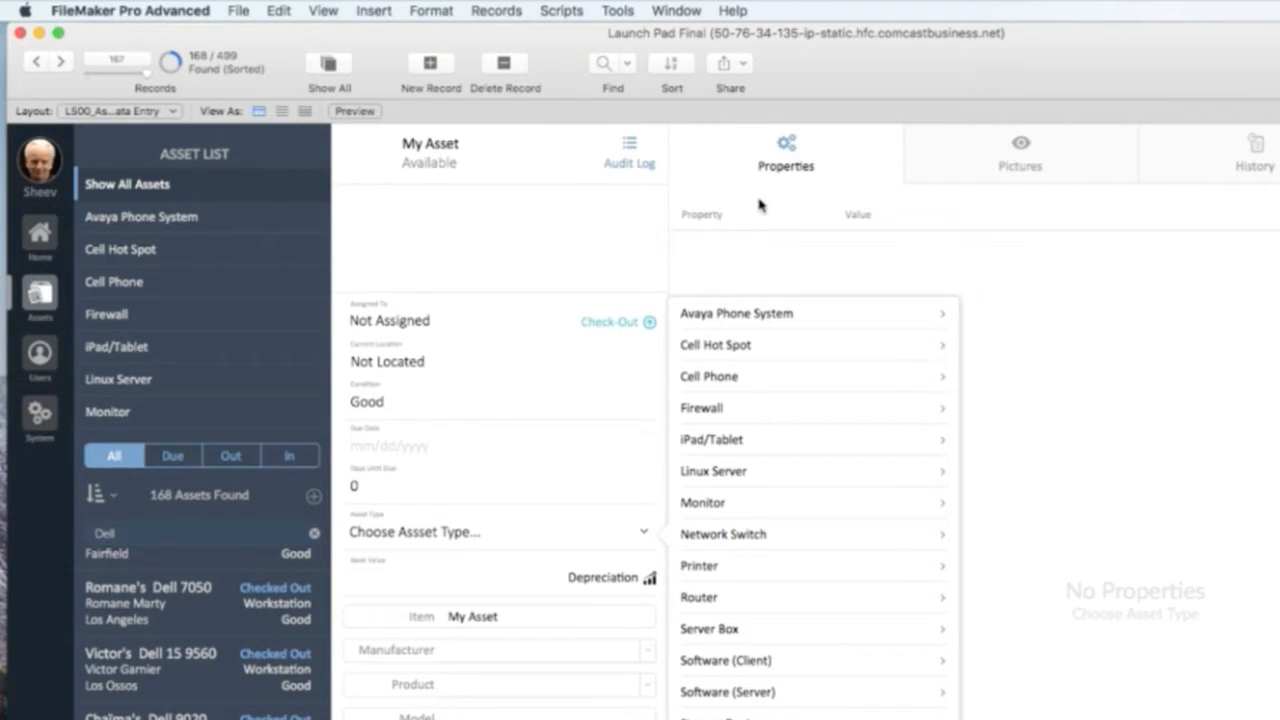
left_click(731, 378)
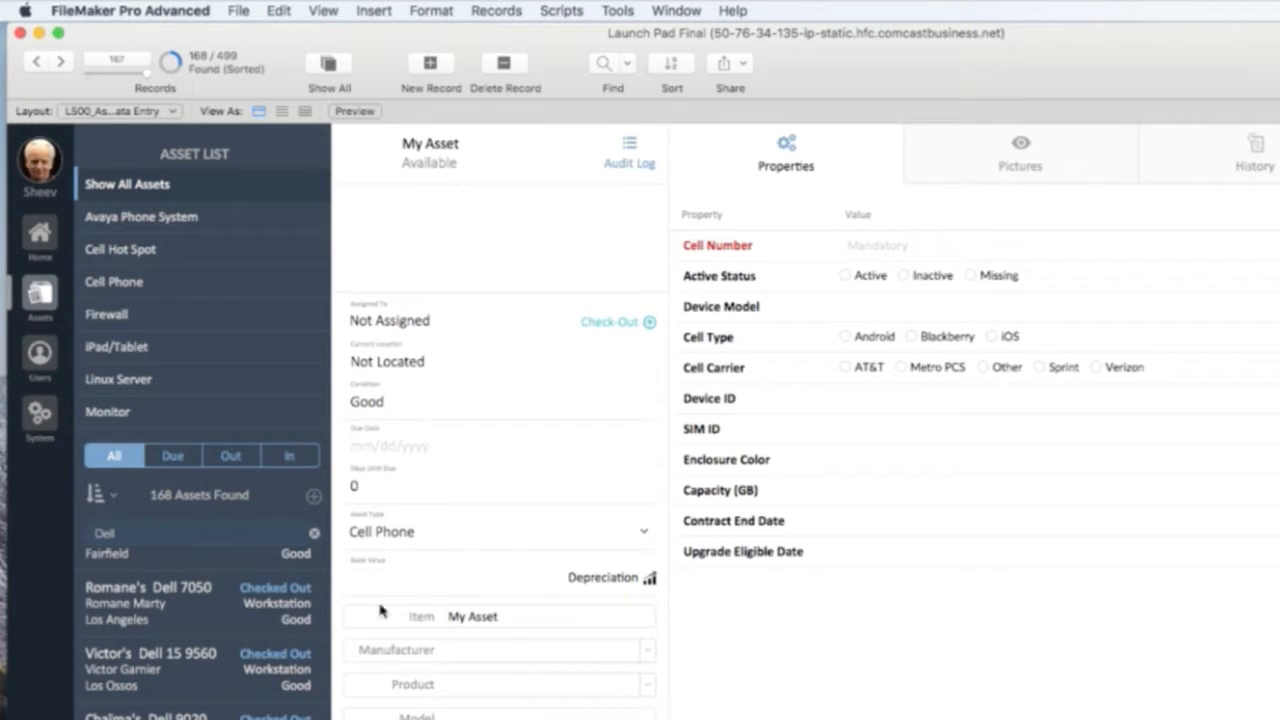
Step: Change My Asset's type to iPad/Tablet and accept replacing its current property entries
left_click(441, 533)
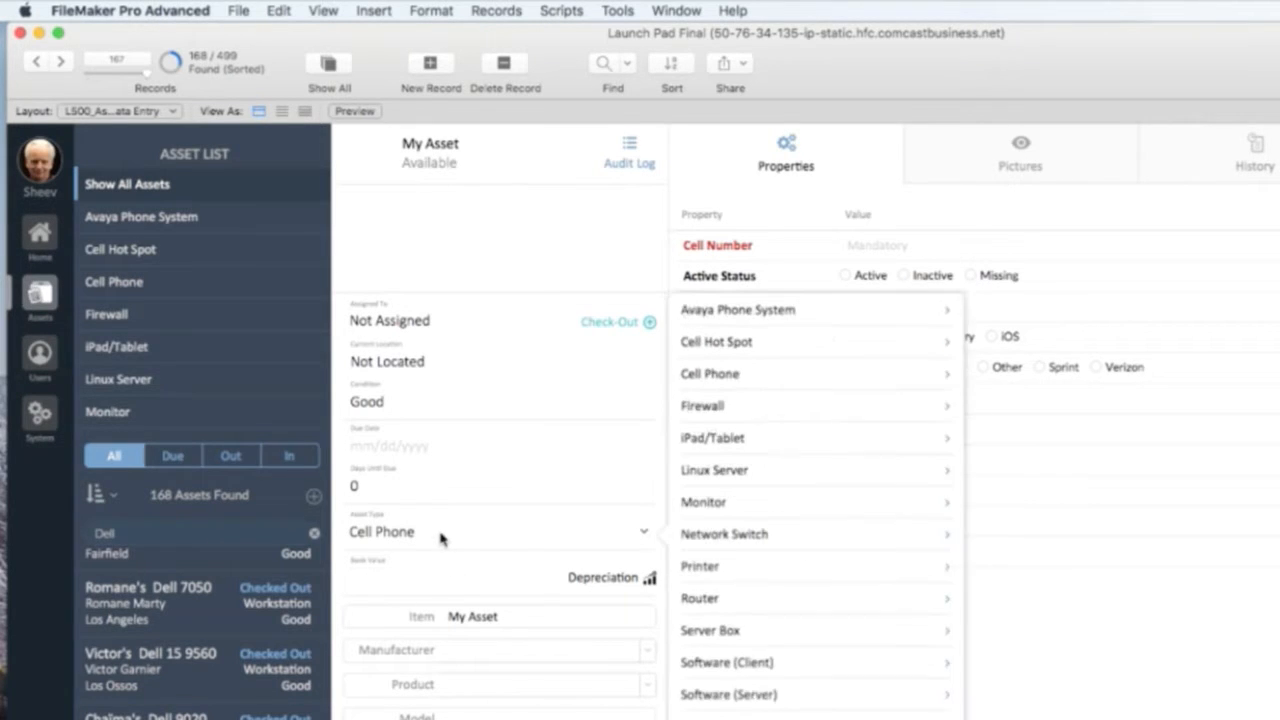
left_click(755, 441)
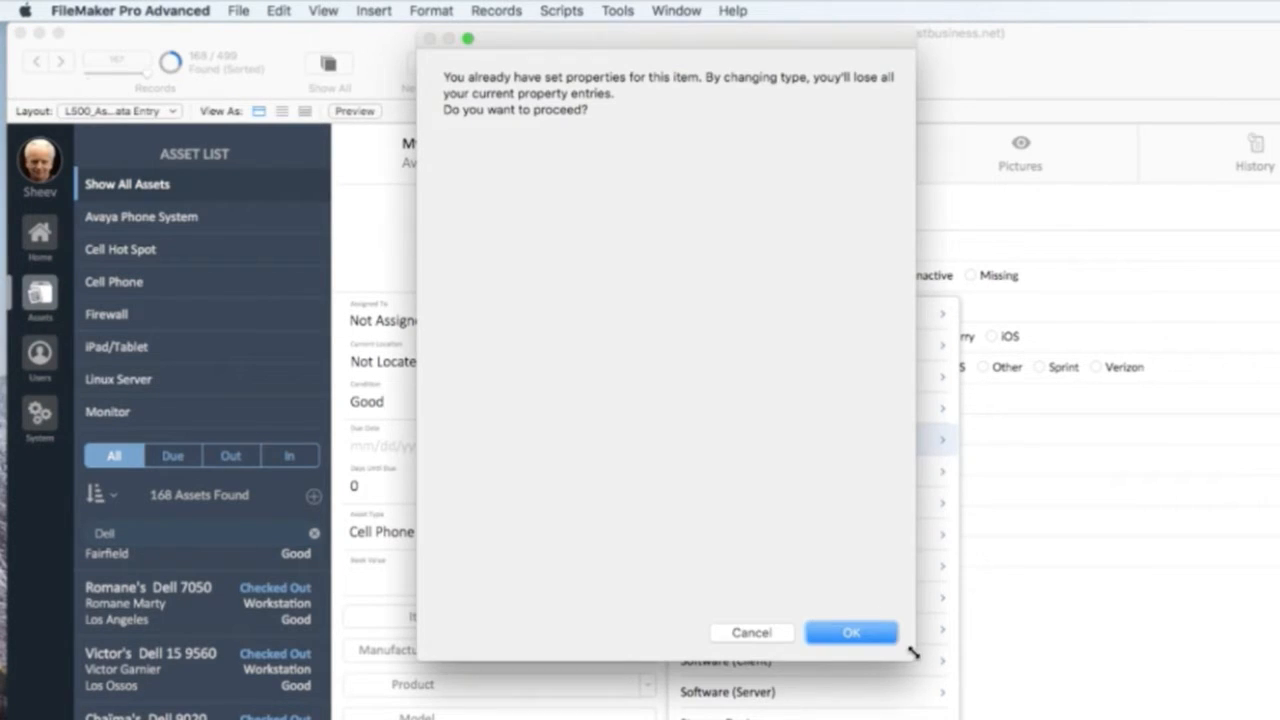
left_click_drag(914, 651, 924, 201)
left_click_drag(797, 48, 918, 373)
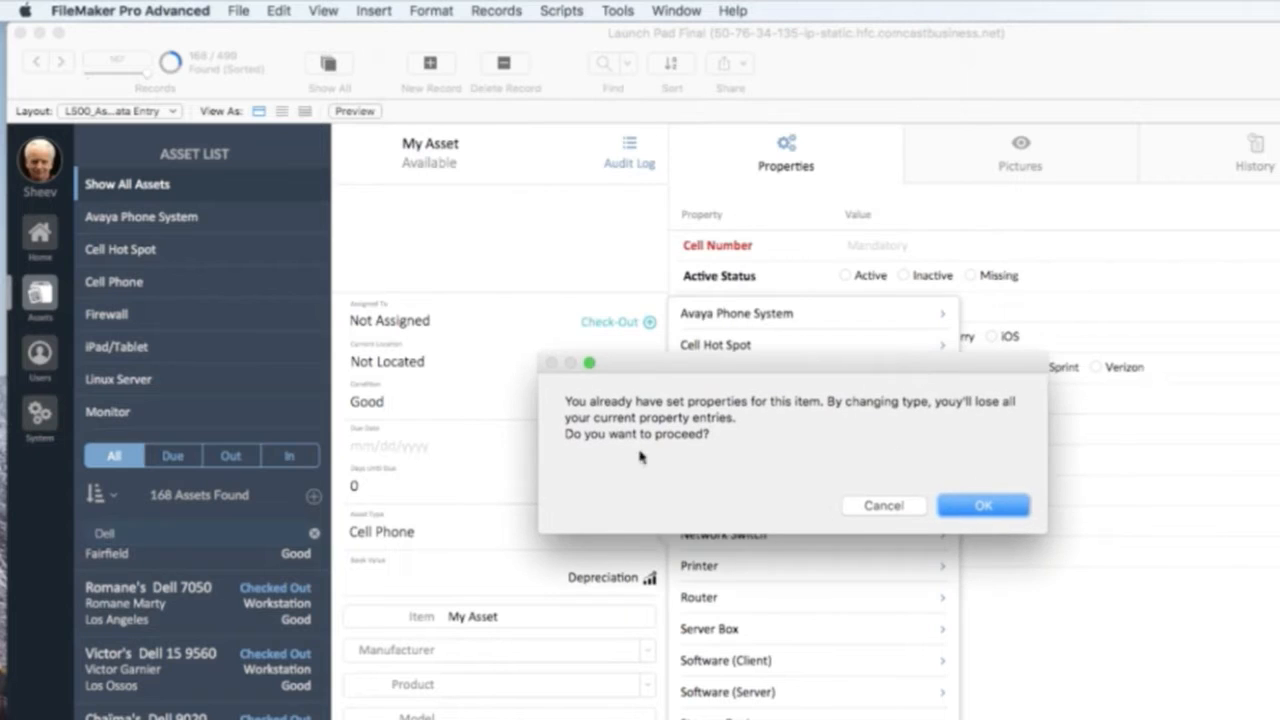
left_click(965, 507)
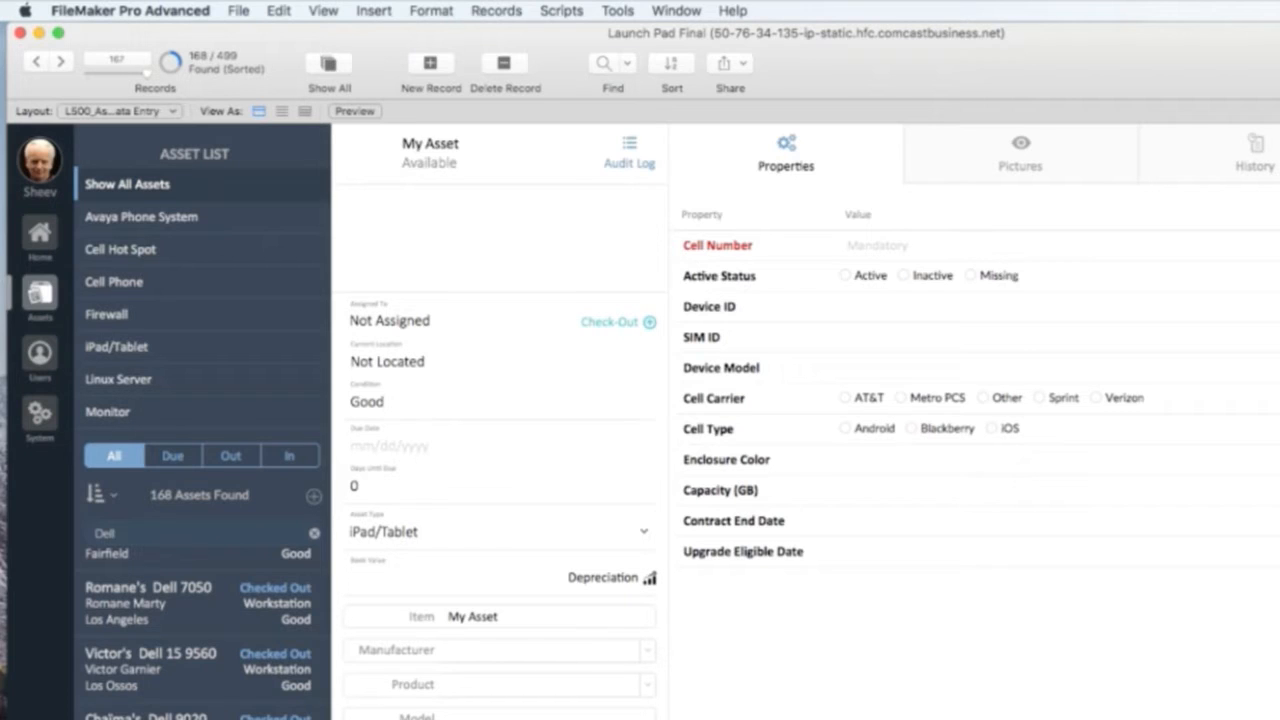
Step: Create another new asset record with the item name My iPad and Apple as the manufacturer
key("super+n")
left_click(485, 617)
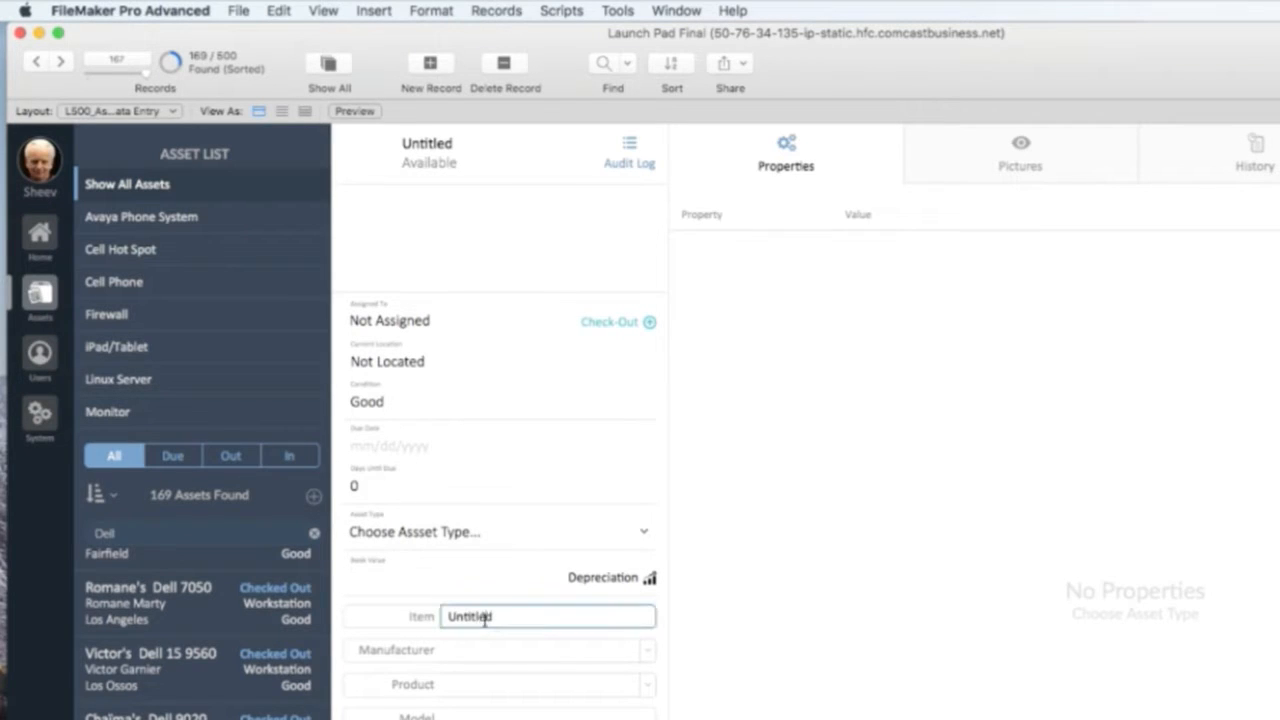
triple_click(485, 617)
type("My i")
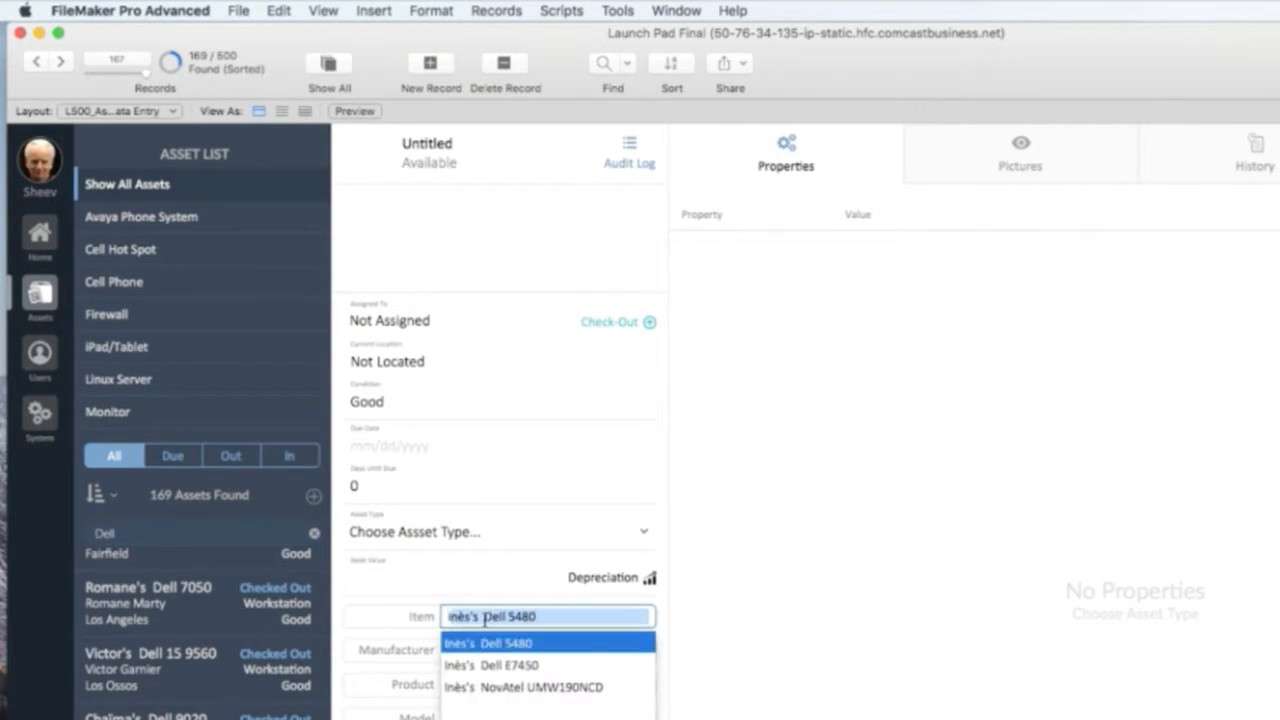
type("Pad")
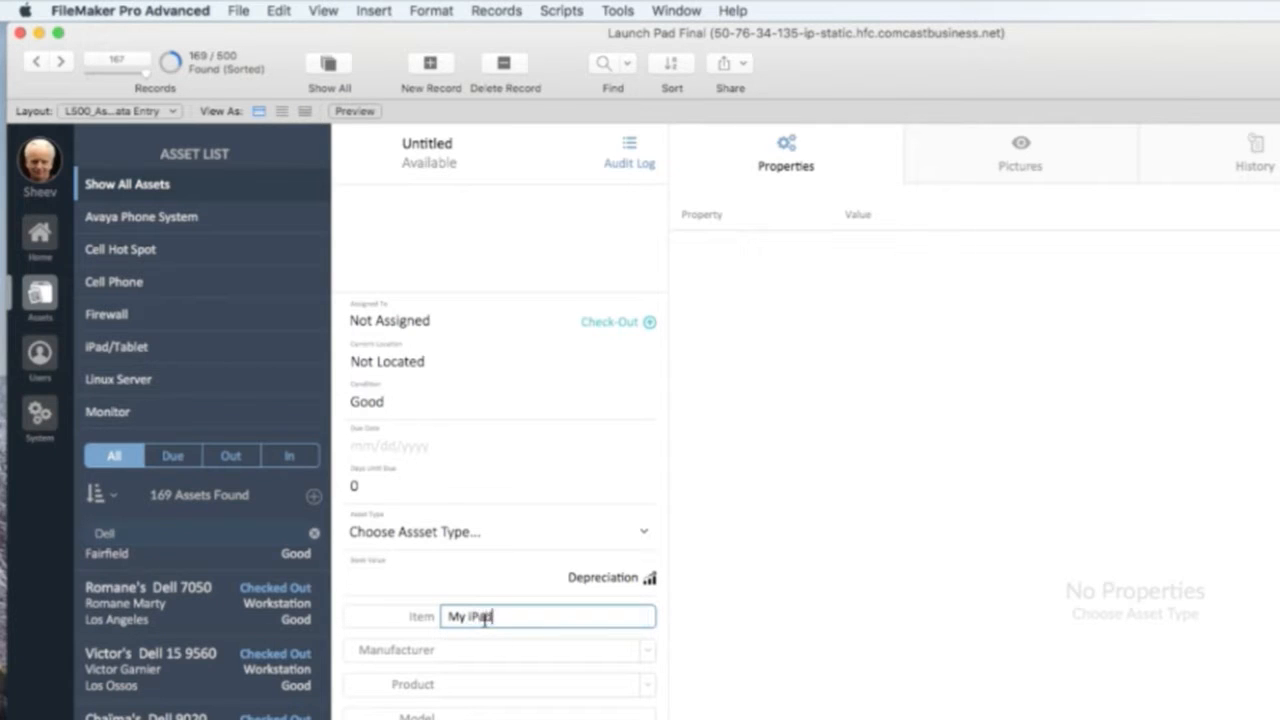
left_click(489, 649)
type("Apple")
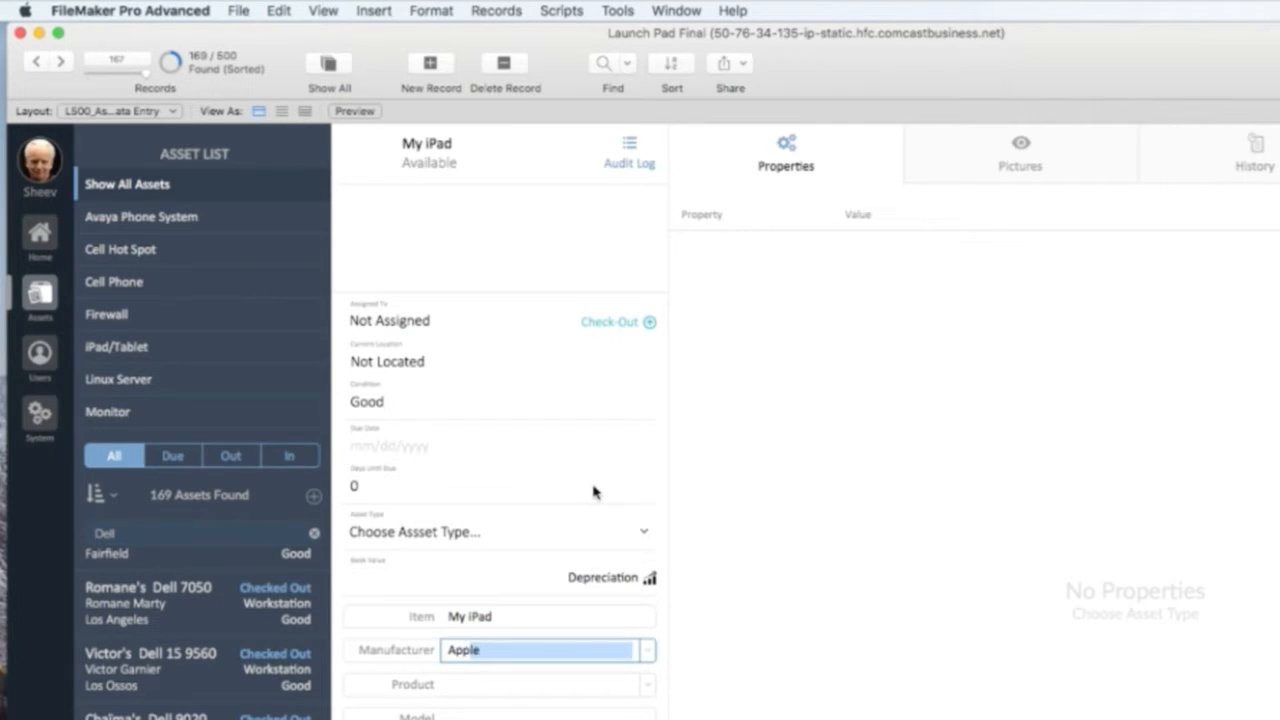
left_click(513, 686)
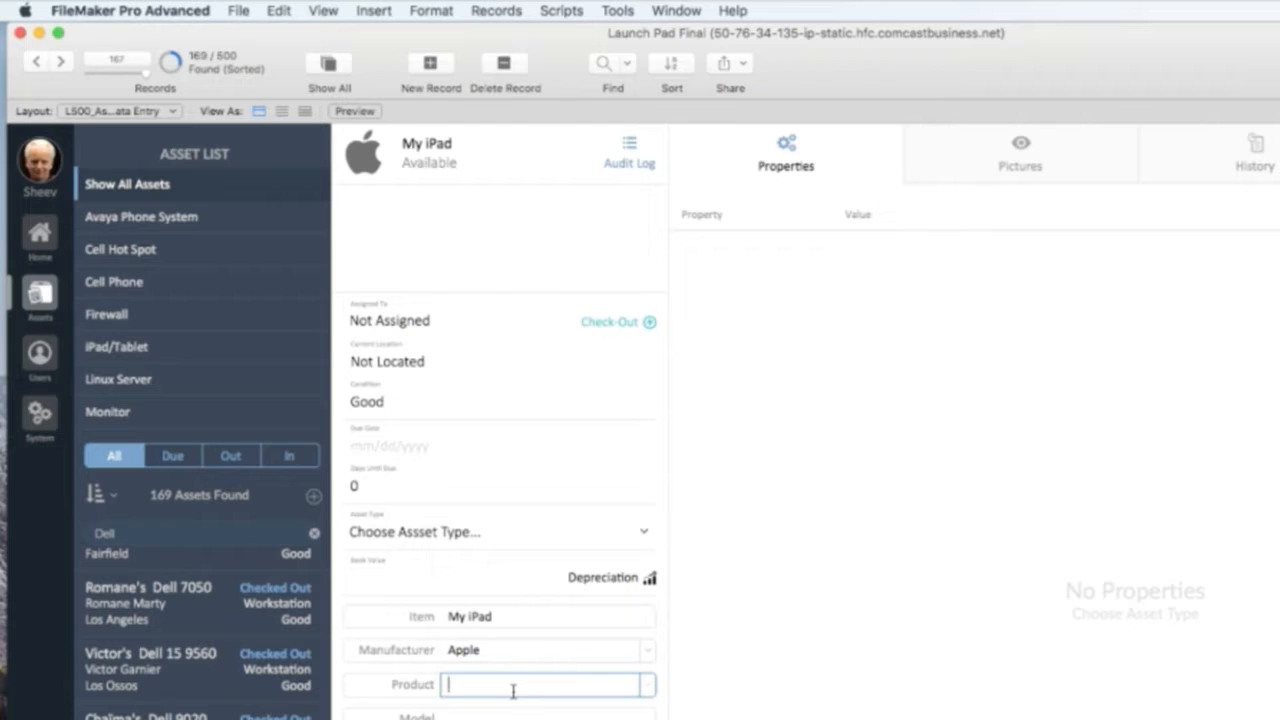
Step: Enter iPad as My iPad's product and choose iPad/Tablet as its asset type
type("iPad")
key("Return")
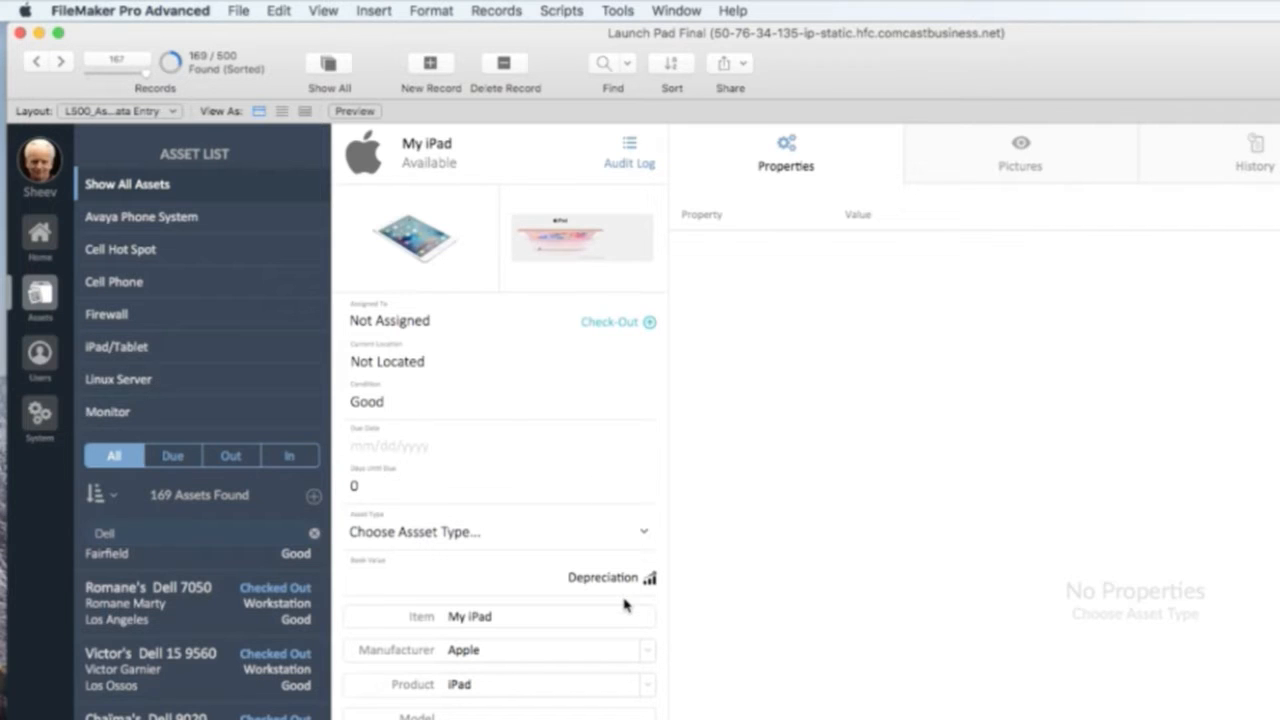
left_click(541, 533)
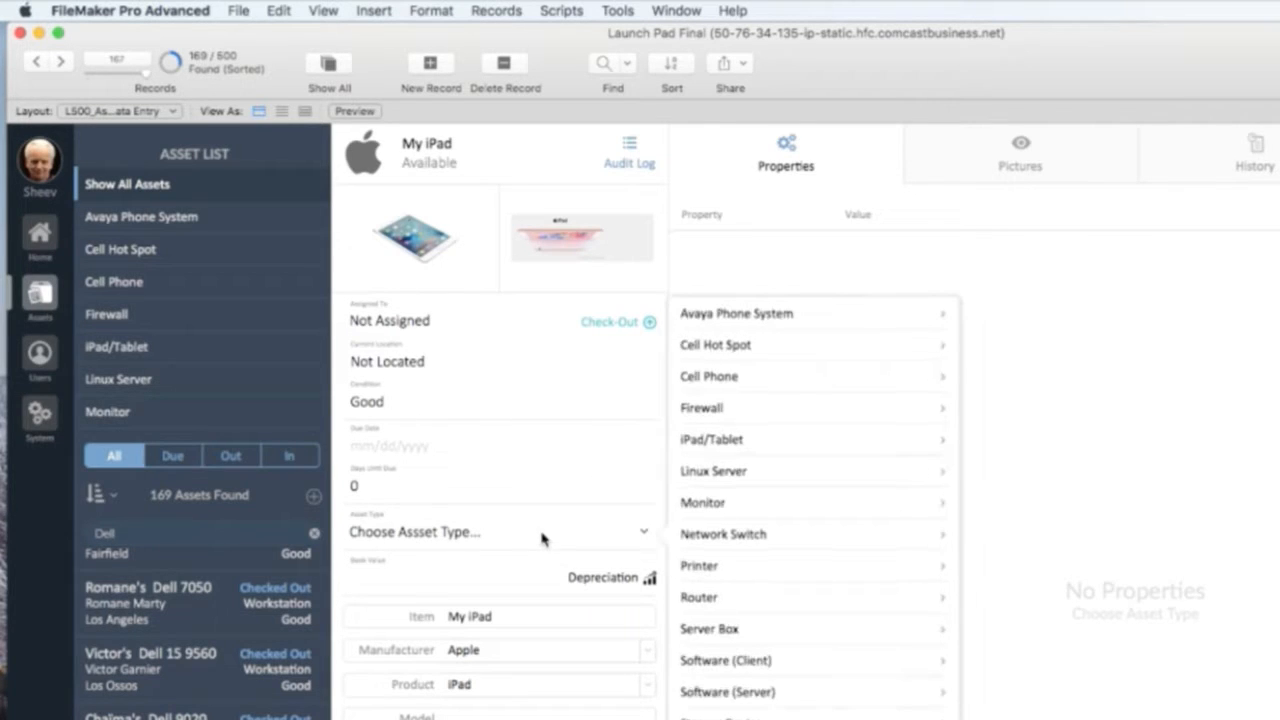
left_click(751, 443)
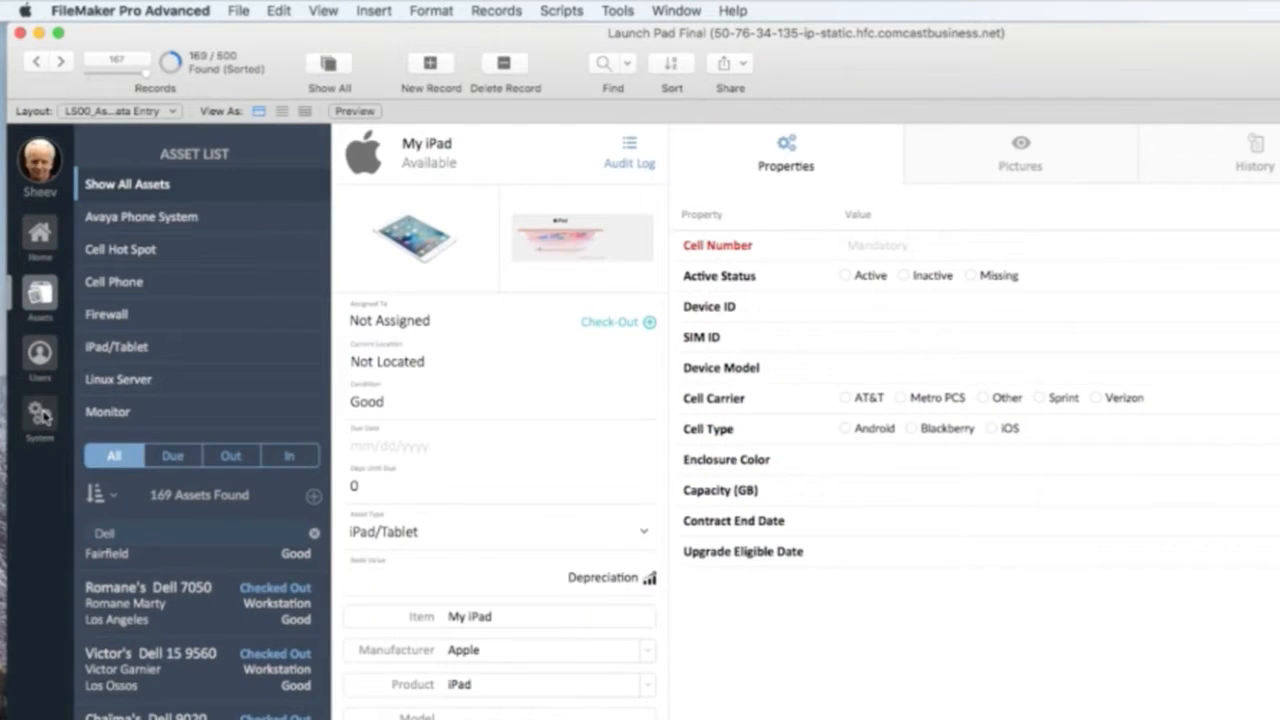
Step: Check the property fields defined for iPad/Tablet in the system settings, then return to the assets
left_click(40, 413)
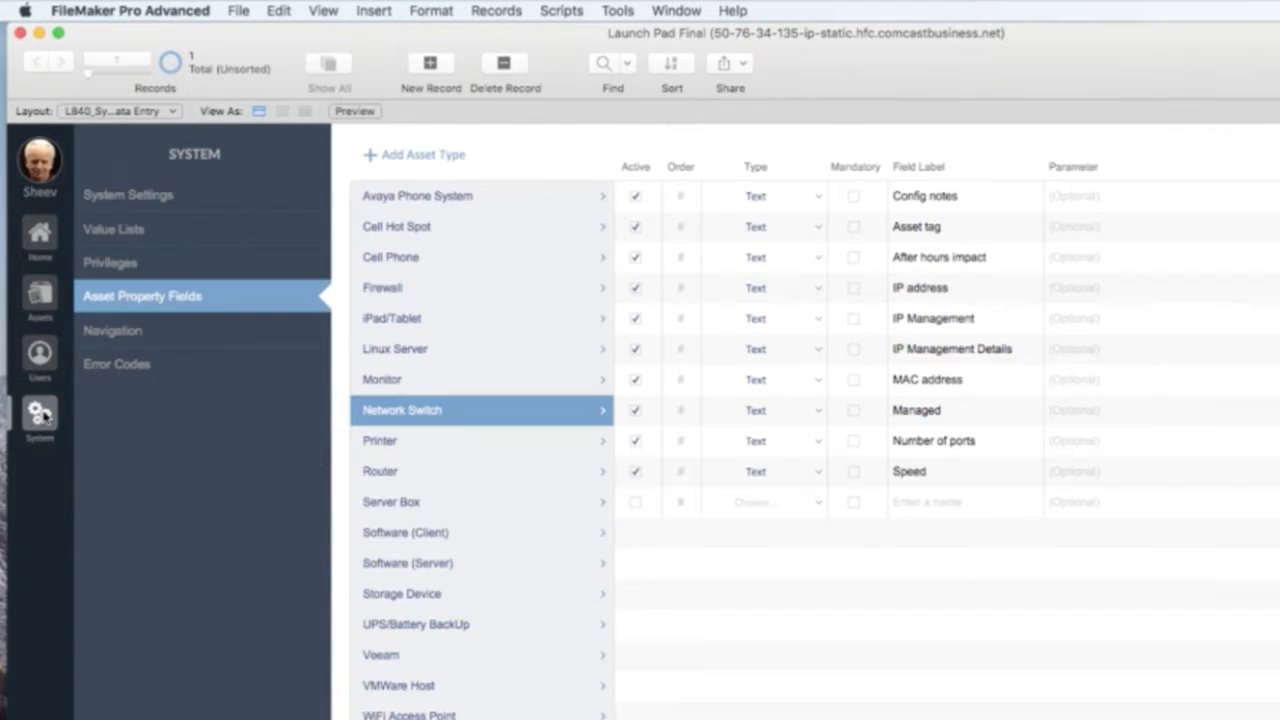
left_click(397, 320)
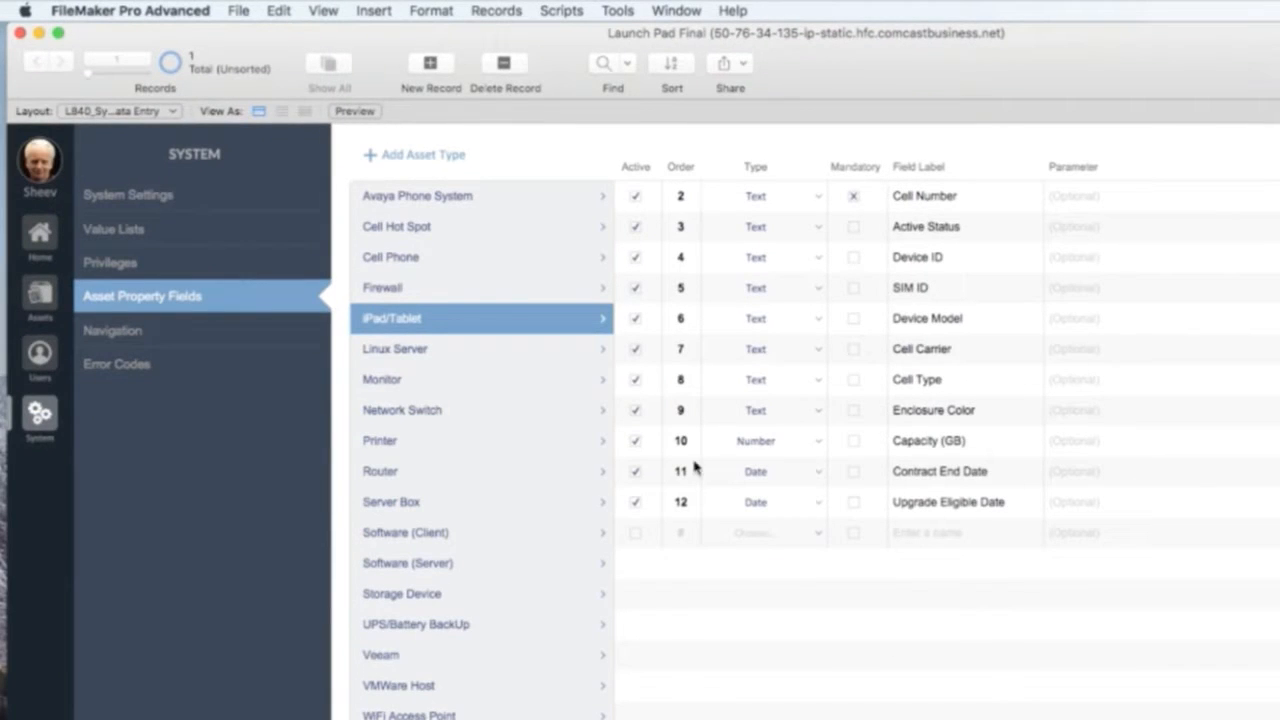
left_click(41, 292)
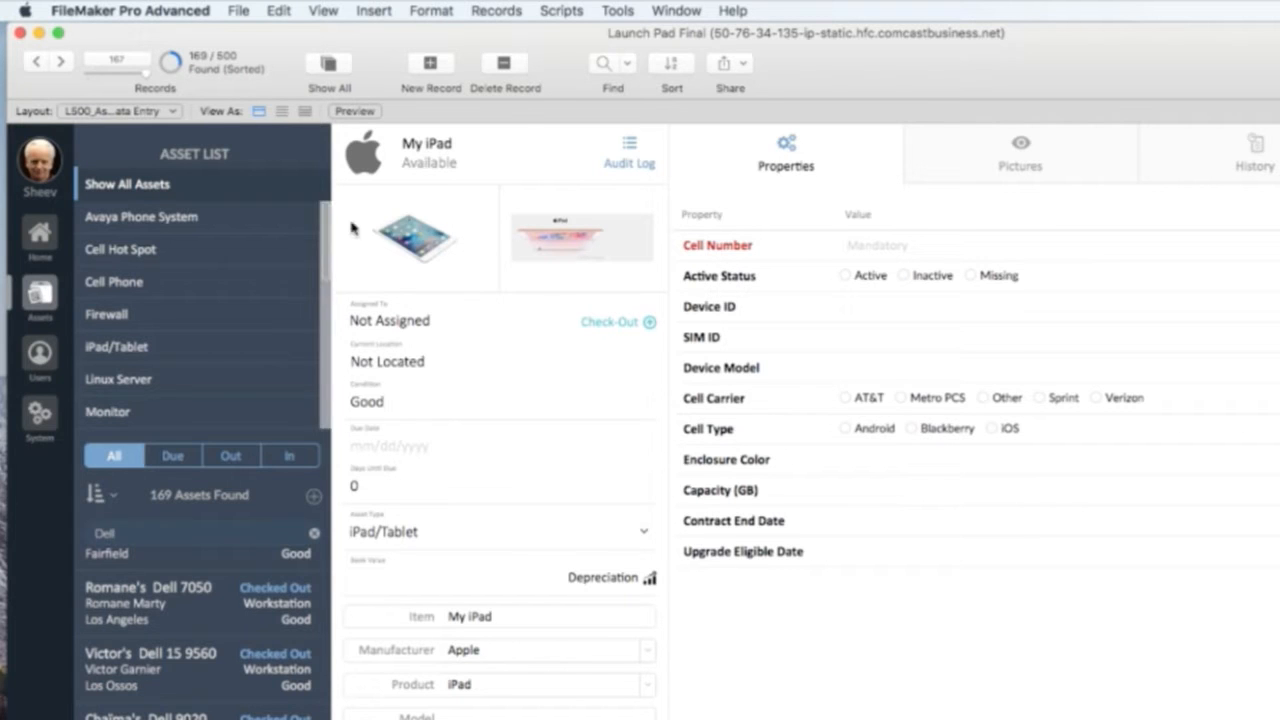
Step: Turn on the Script Debugger and pick Firewall as My iPad's asset type to step into the triggered script
left_click(622, 12)
left_click(628, 12)
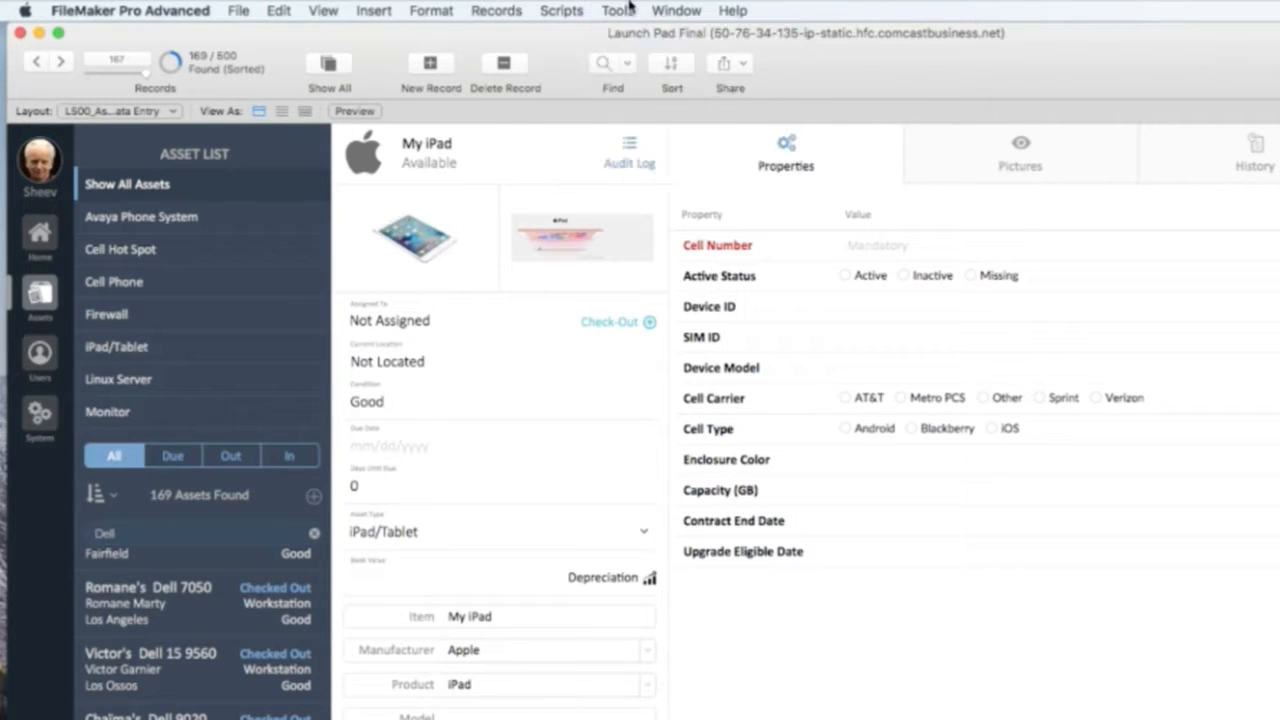
left_click(620, 10)
left_click(633, 35)
left_click(482, 540)
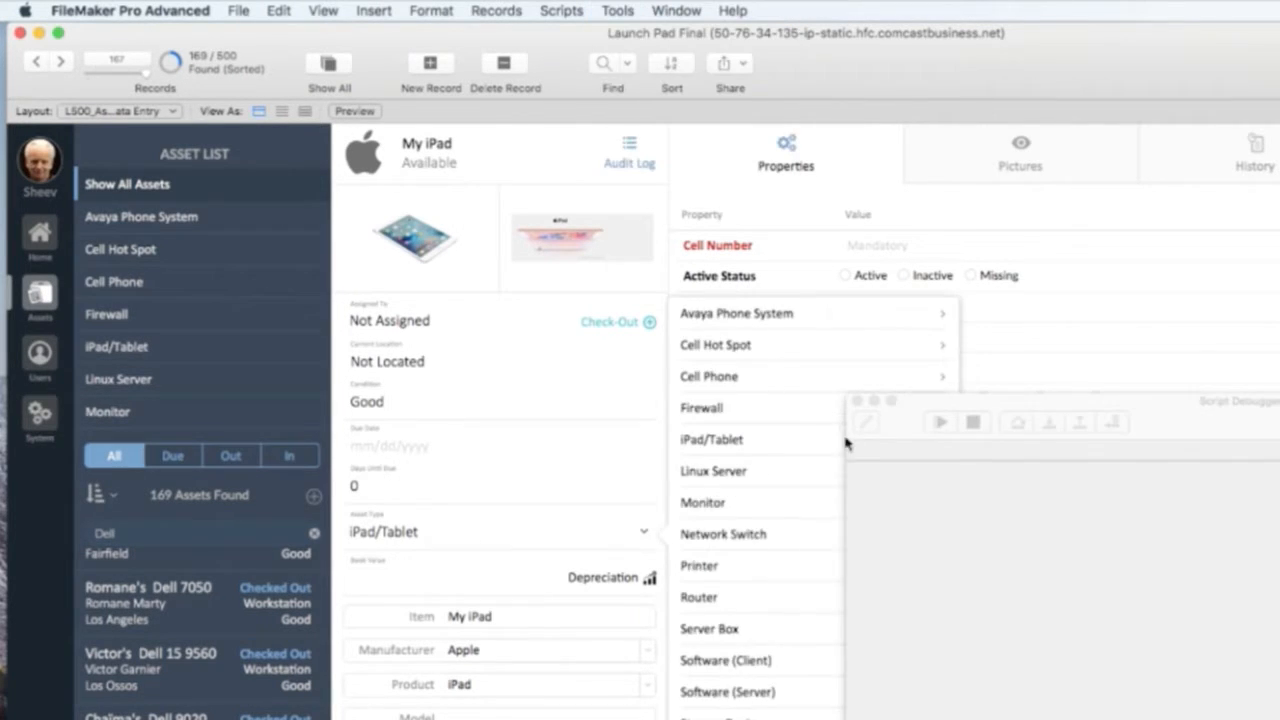
left_click(1048, 424)
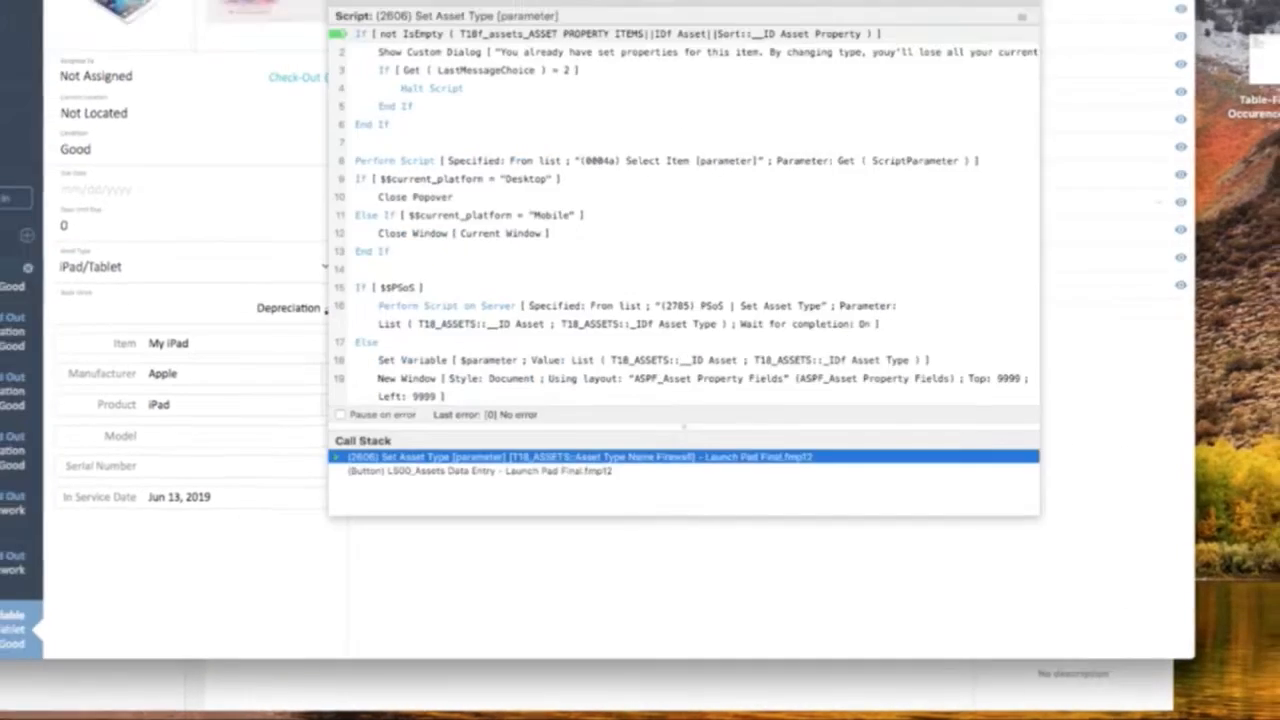
Step: Open the Set Asset Type script from the debugger, enlarge its window and examine its Select Item and Perform Script on Server steps
left_click(531, 148)
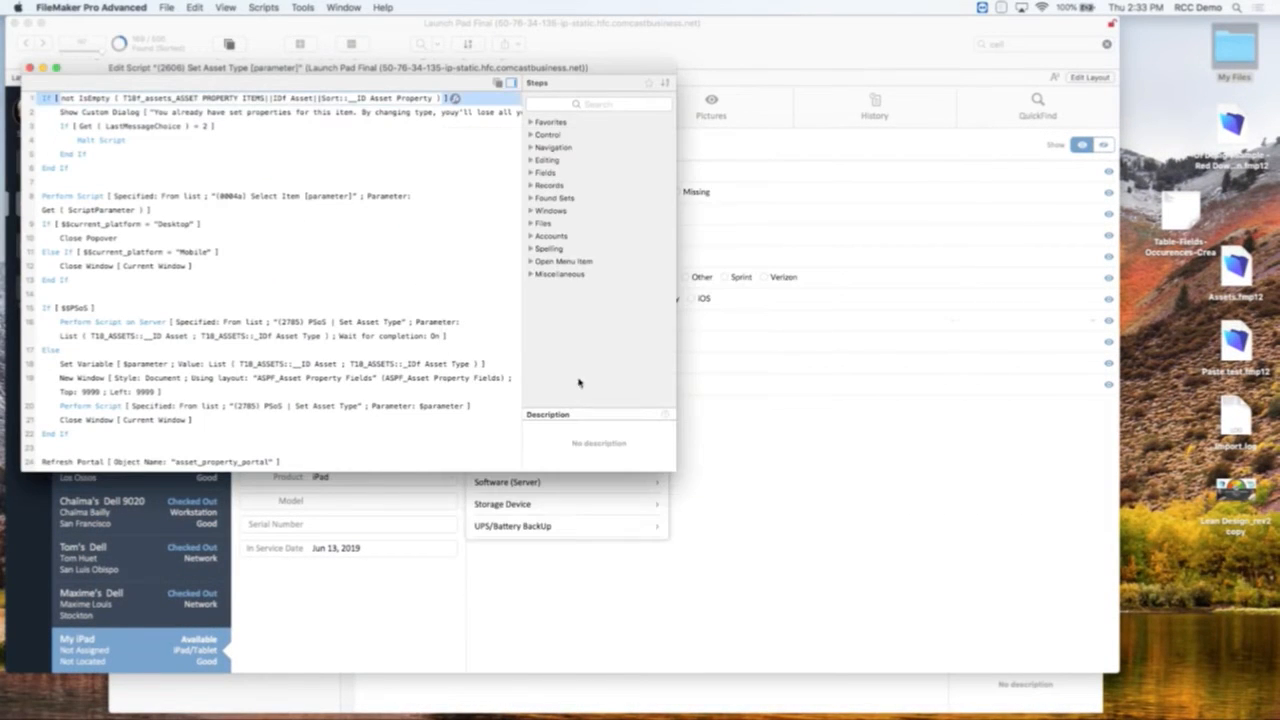
left_click_drag(676, 472, 958, 634)
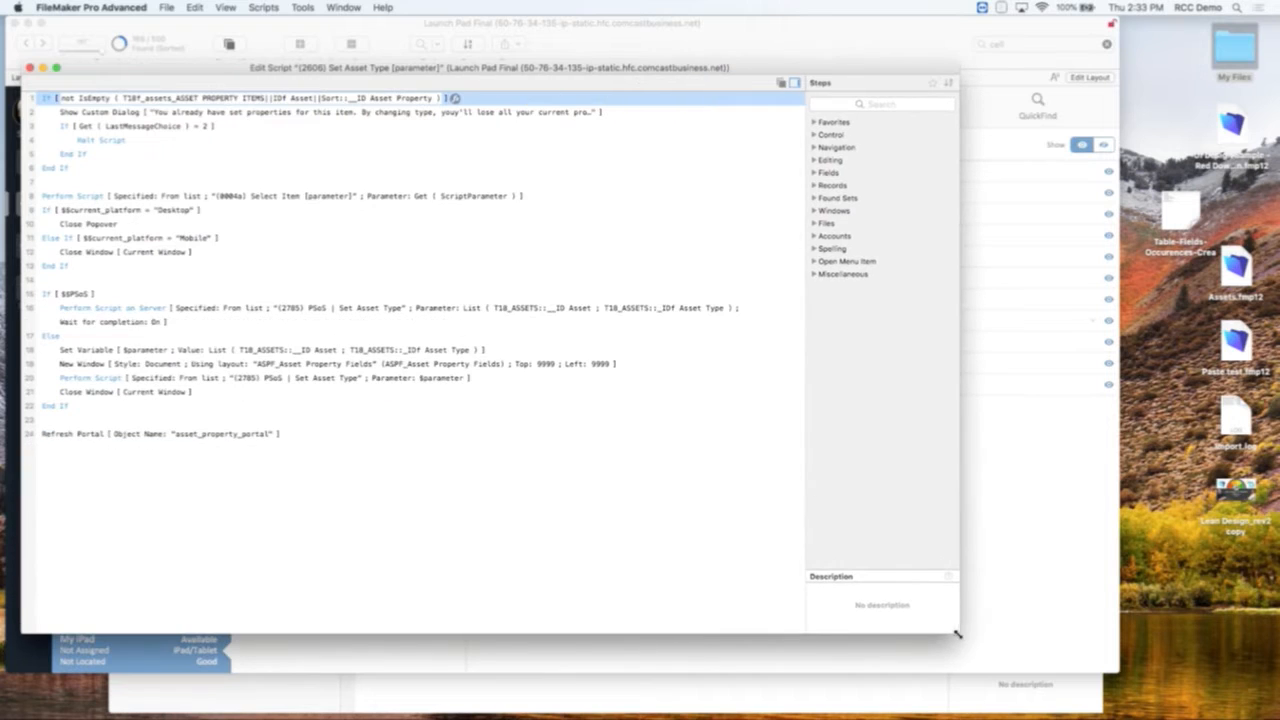
left_click(309, 175)
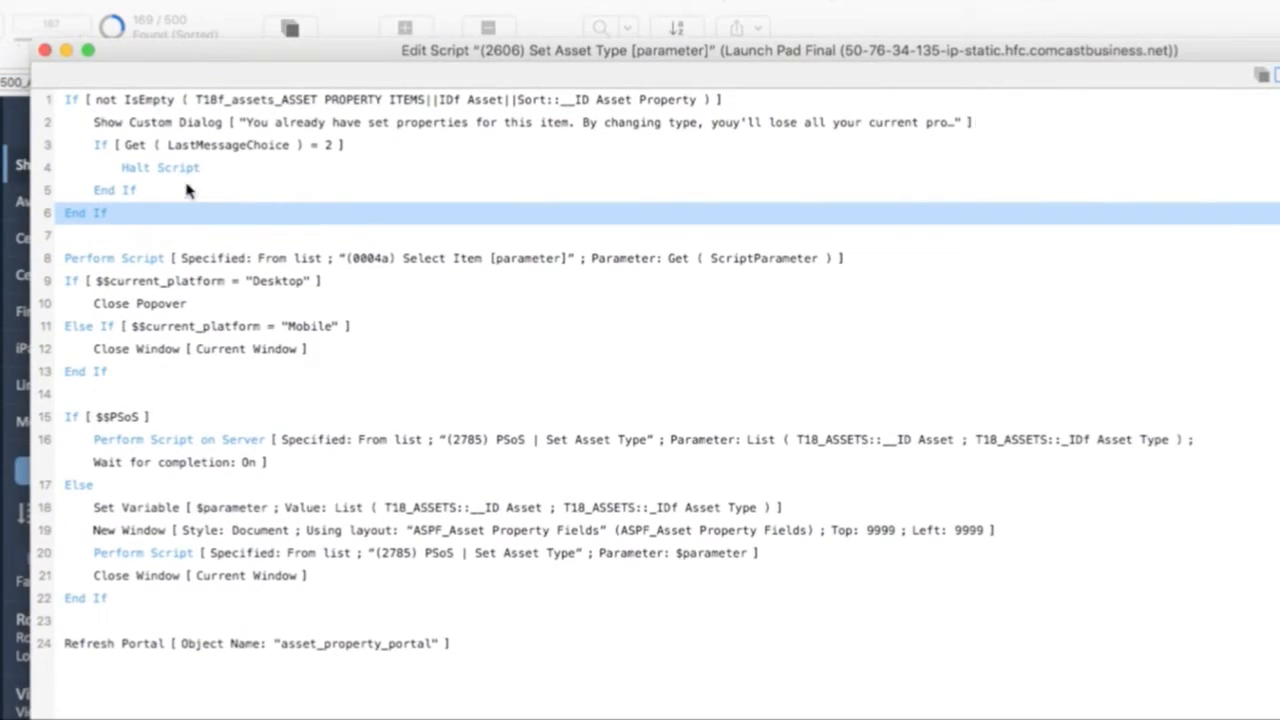
left_click(138, 259)
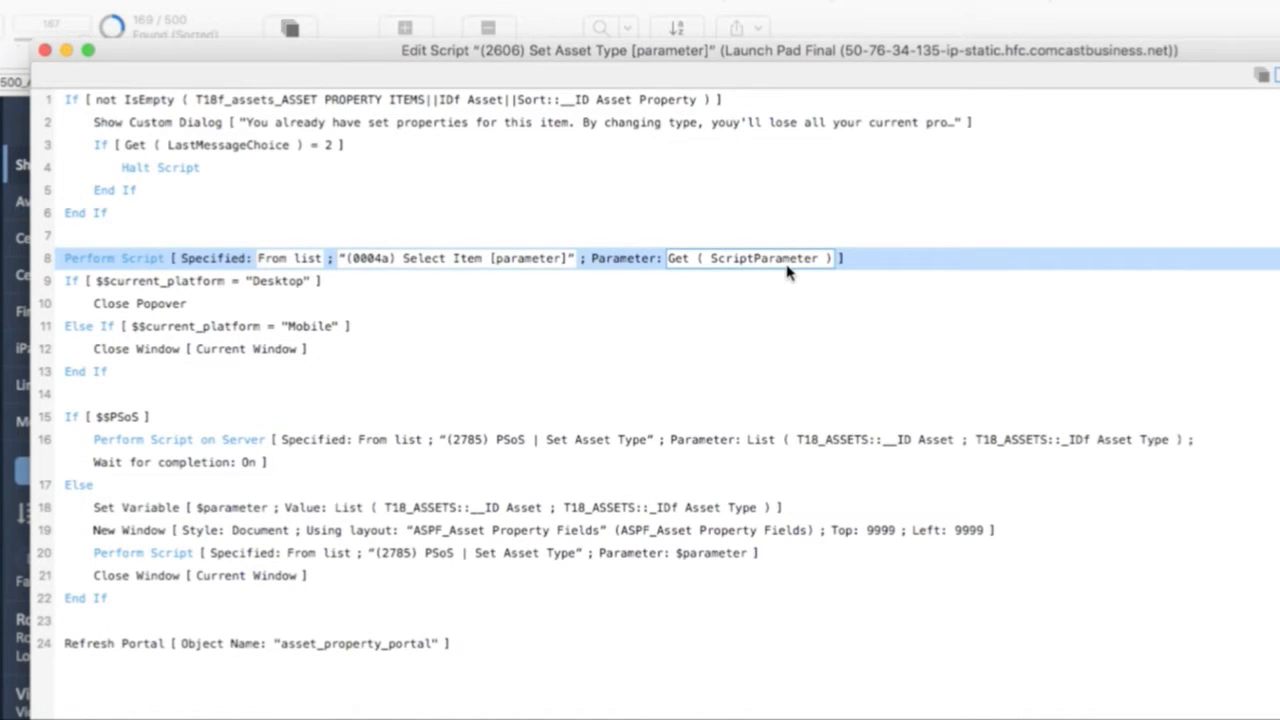
left_click(183, 441)
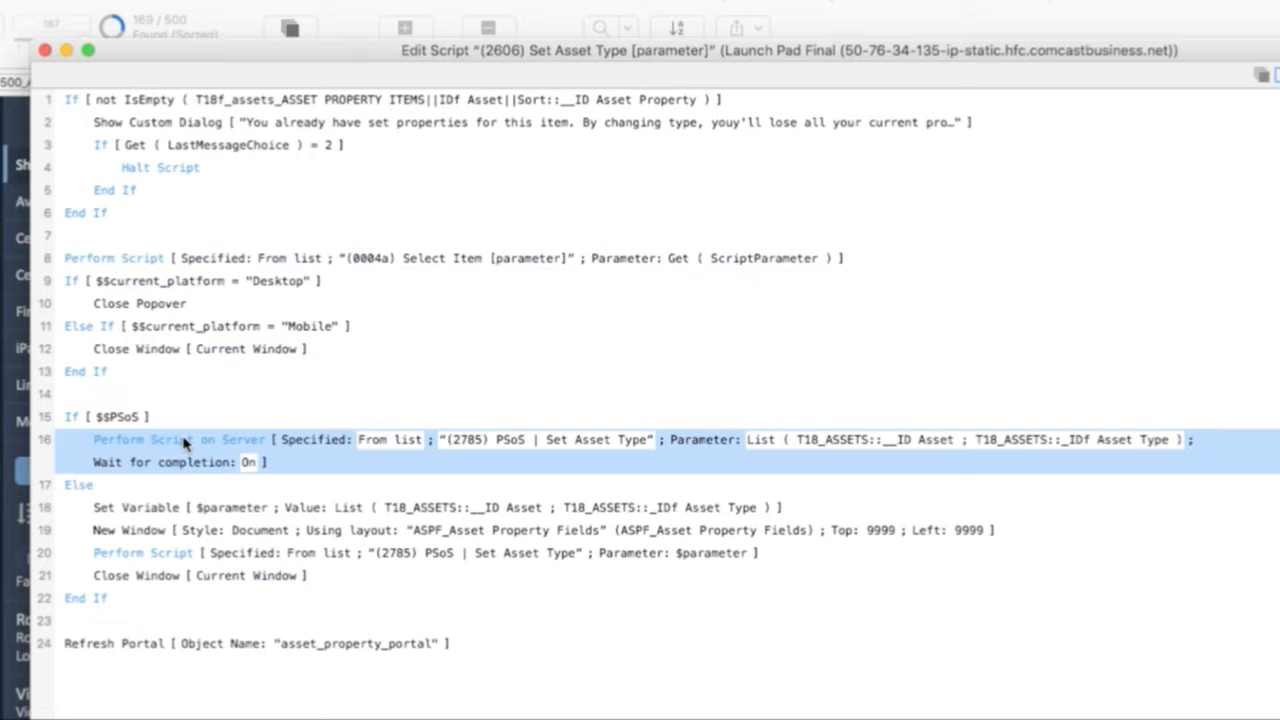
left_click(497, 441)
Step: Search the Script Workspace for 2785 and open the PSoS | Set Asset Type script
key("Escape")
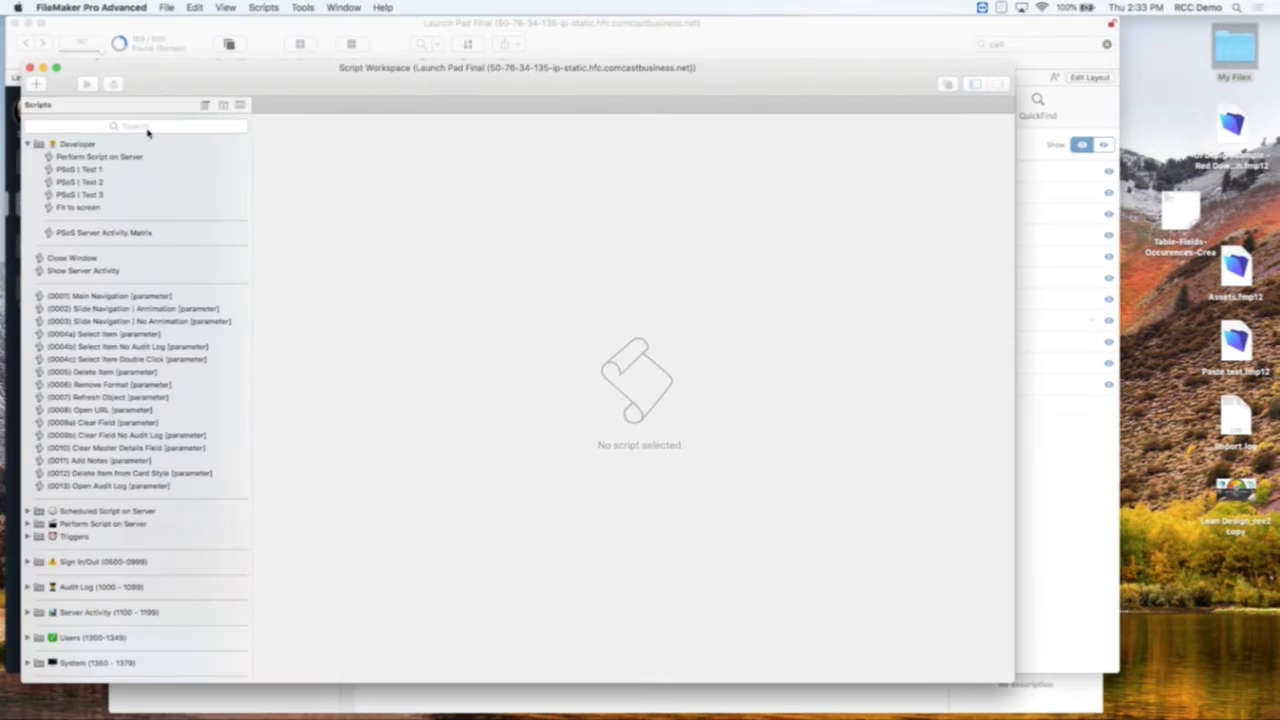
left_click(145, 125)
type("2785")
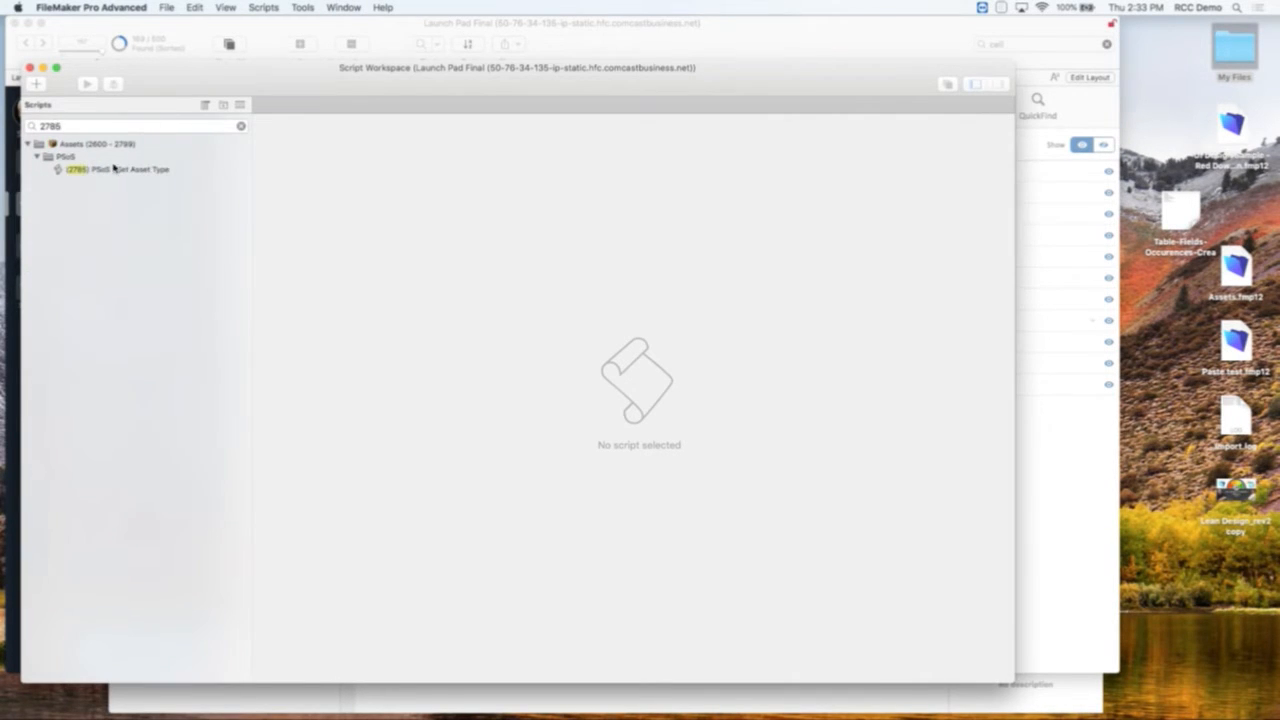
left_click(114, 169)
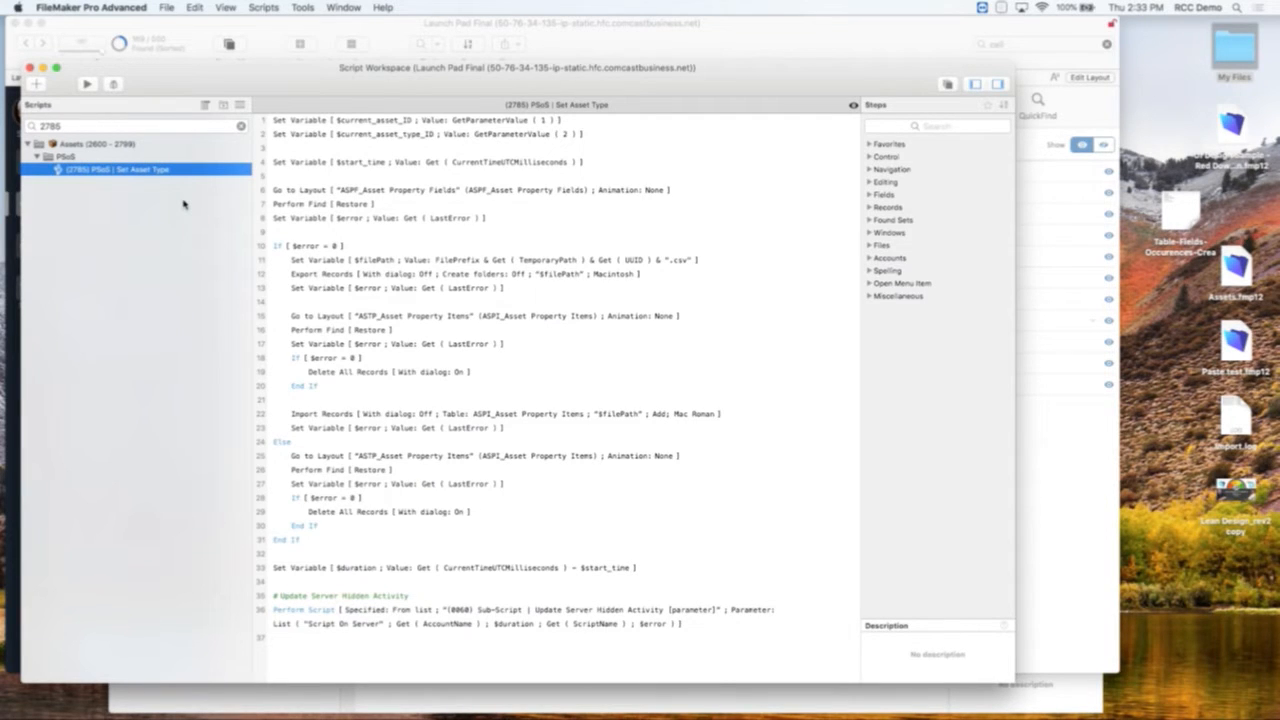
Step: Compare the script's $current_asset_ID and $current_asset_type_ID parameter steps with the My iPad record, moving the script window aside as needed
left_click(300, 126)
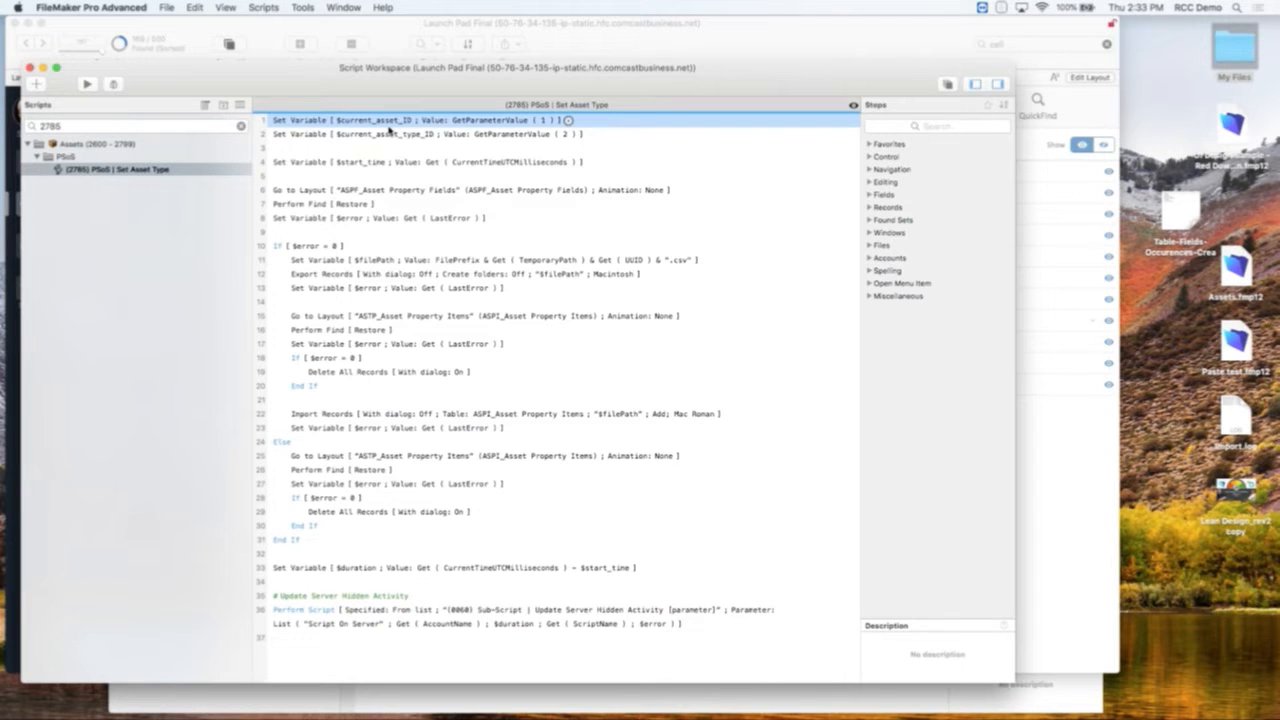
left_click_drag(360, 92, 677, 132)
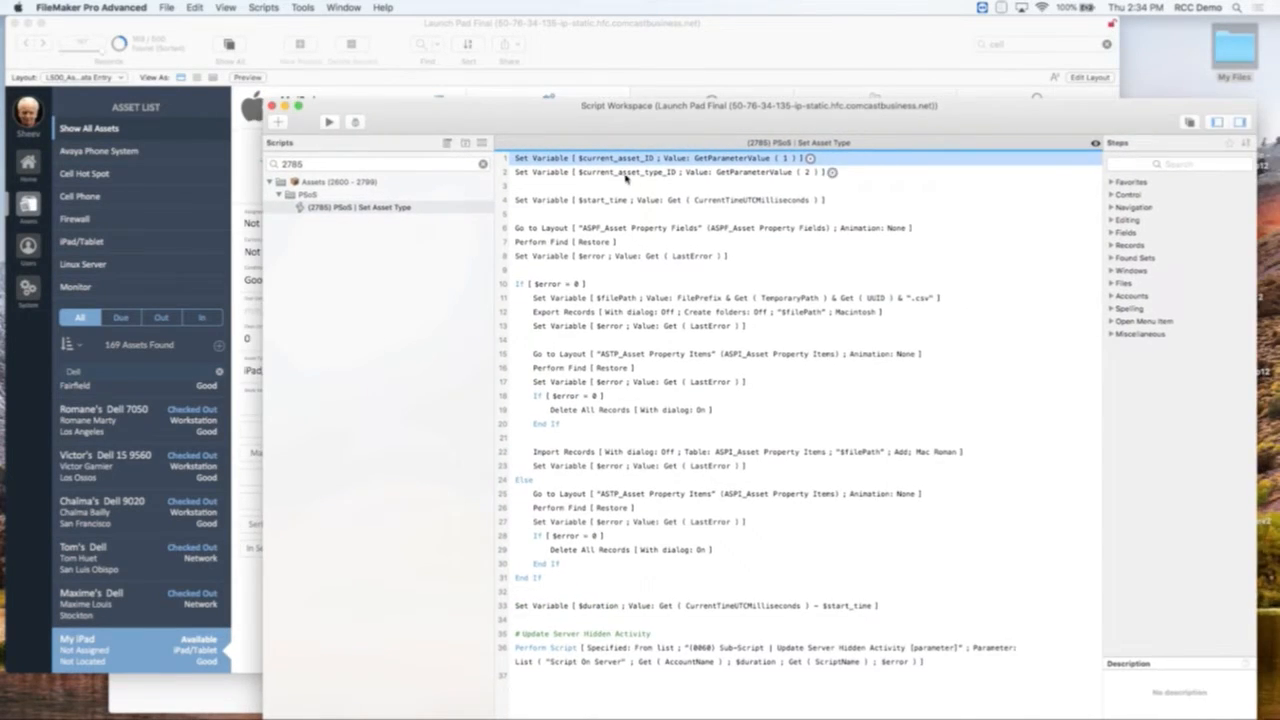
left_click_drag(574, 120, 944, 122)
left_click(414, 351)
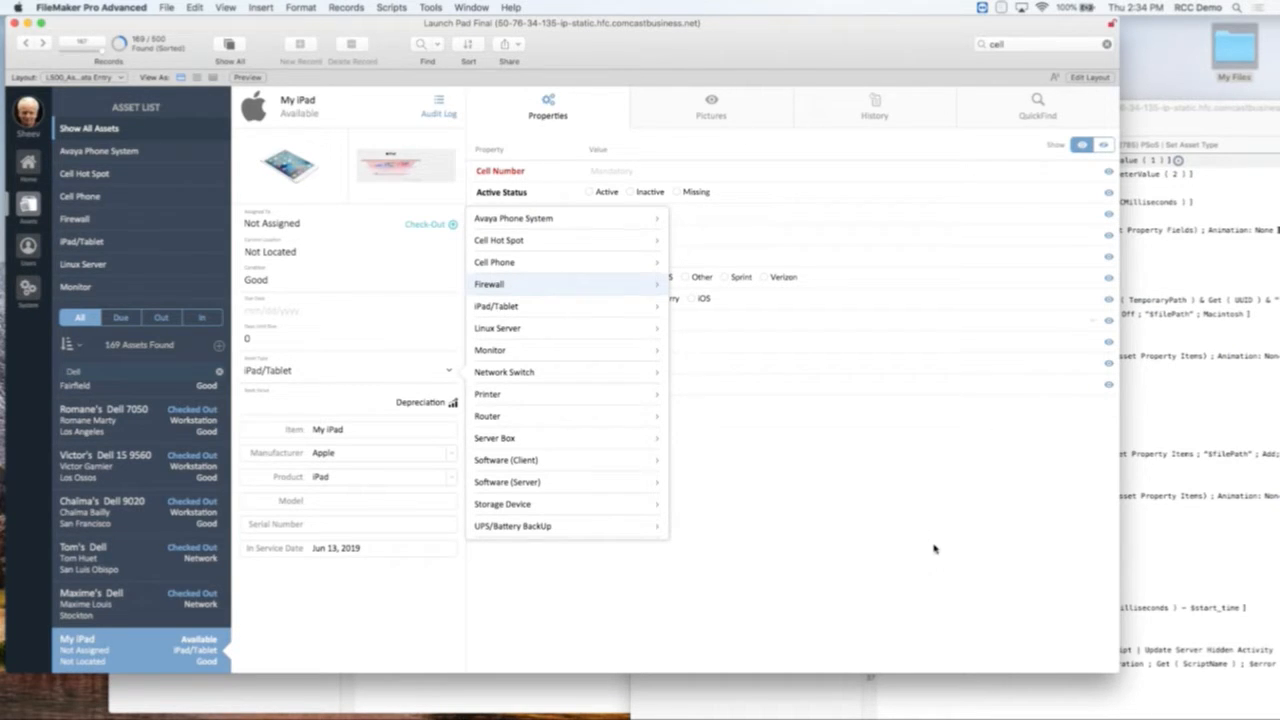
left_click(1189, 462)
left_click_drag(905, 134, 459, 98)
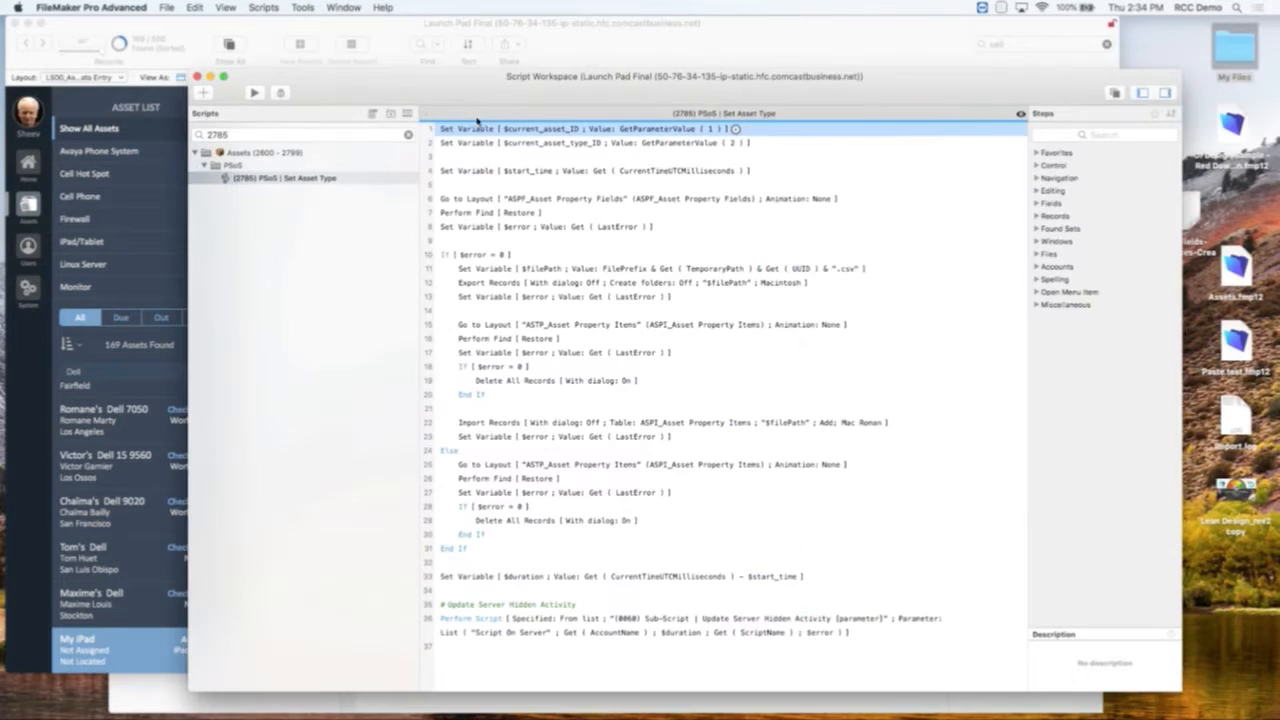
left_click(478, 143, "shift")
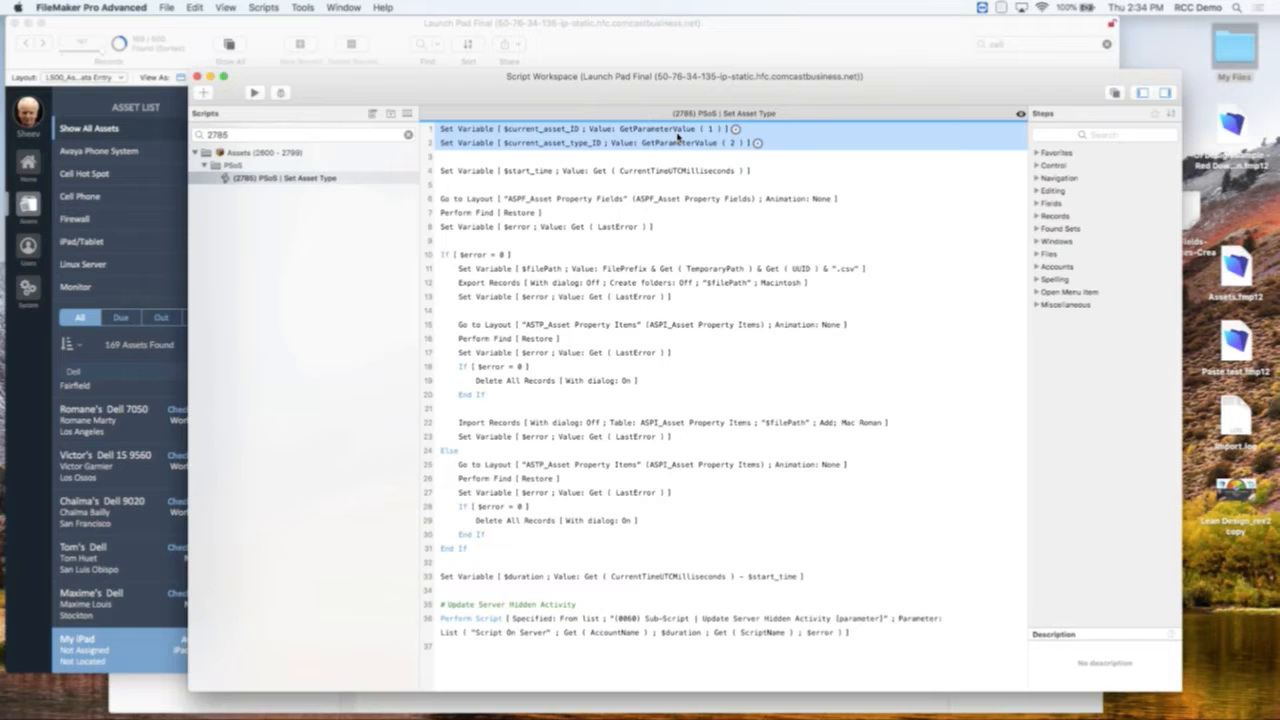
Step: Examine the script's start time, property field find, CSV export, property item layout and record import steps
left_click(450, 172)
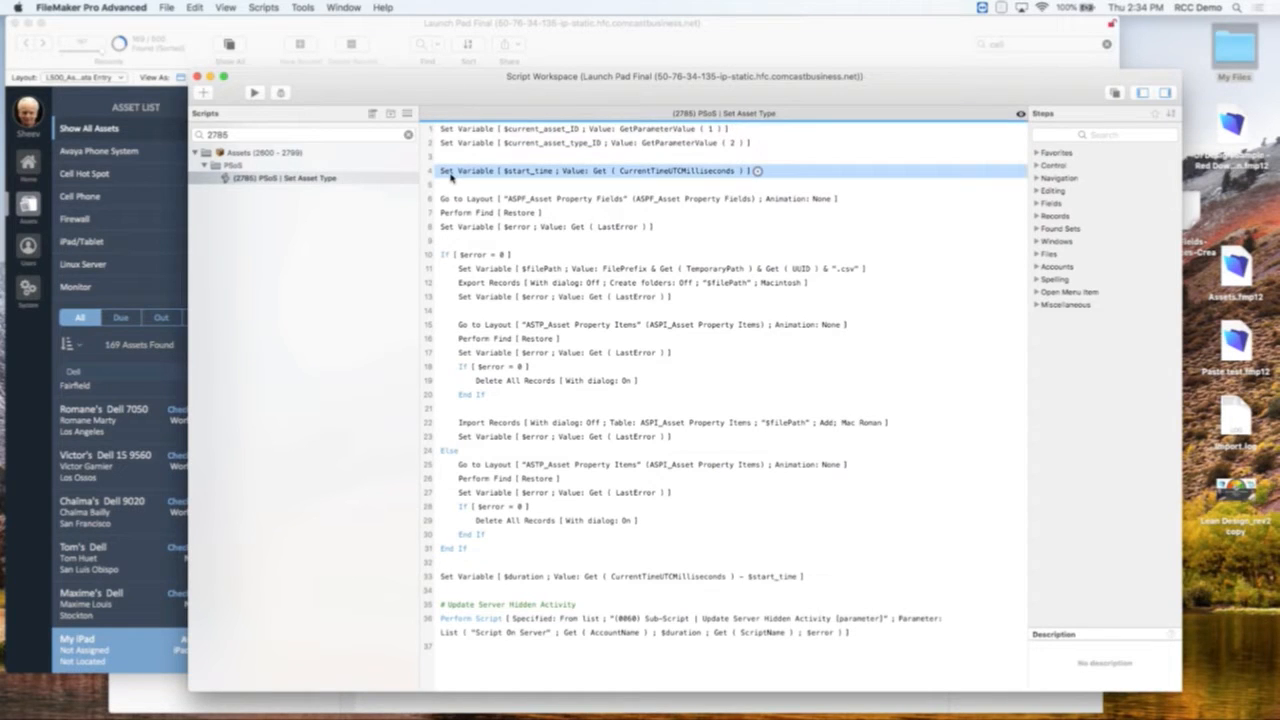
left_click(457, 198)
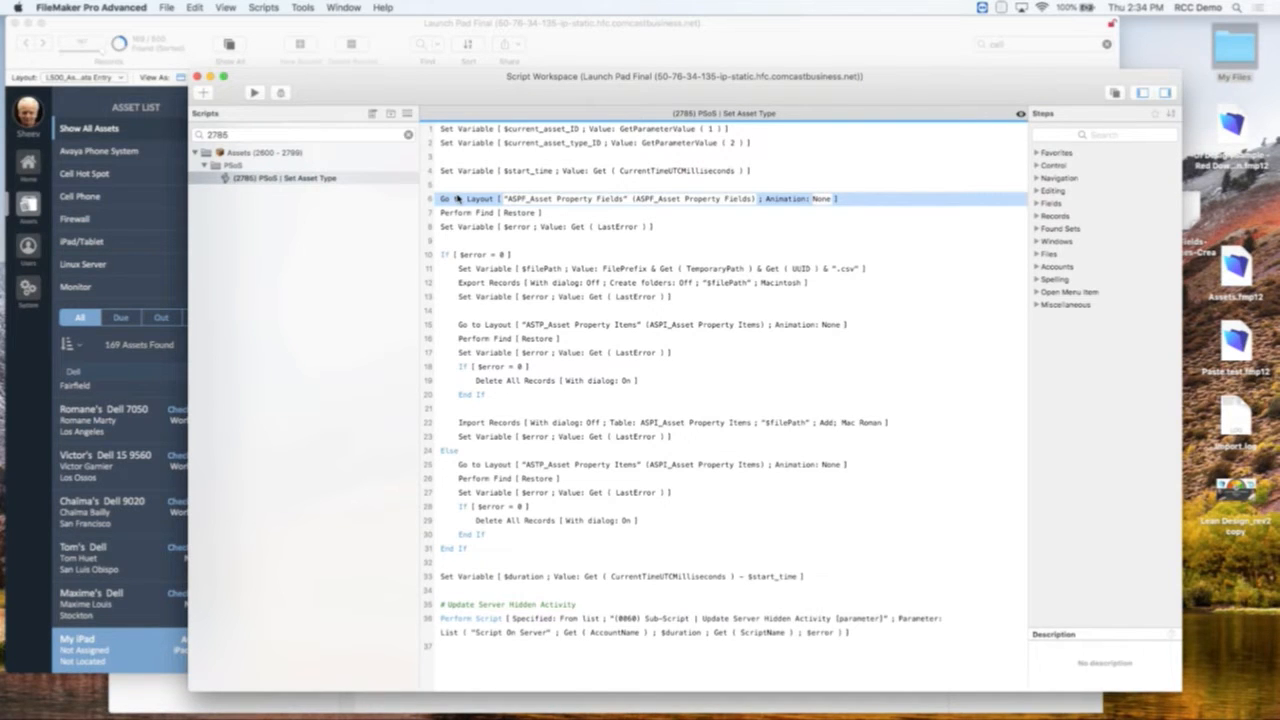
left_click(455, 213)
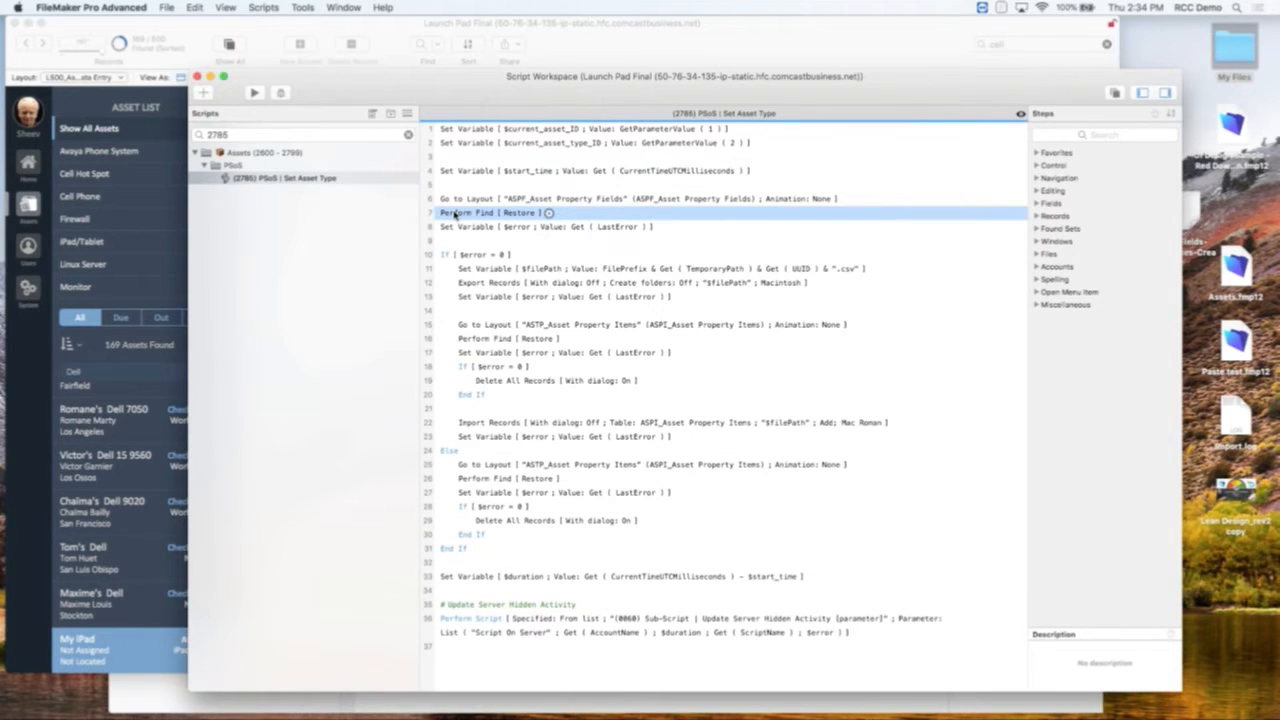
left_click(462, 270)
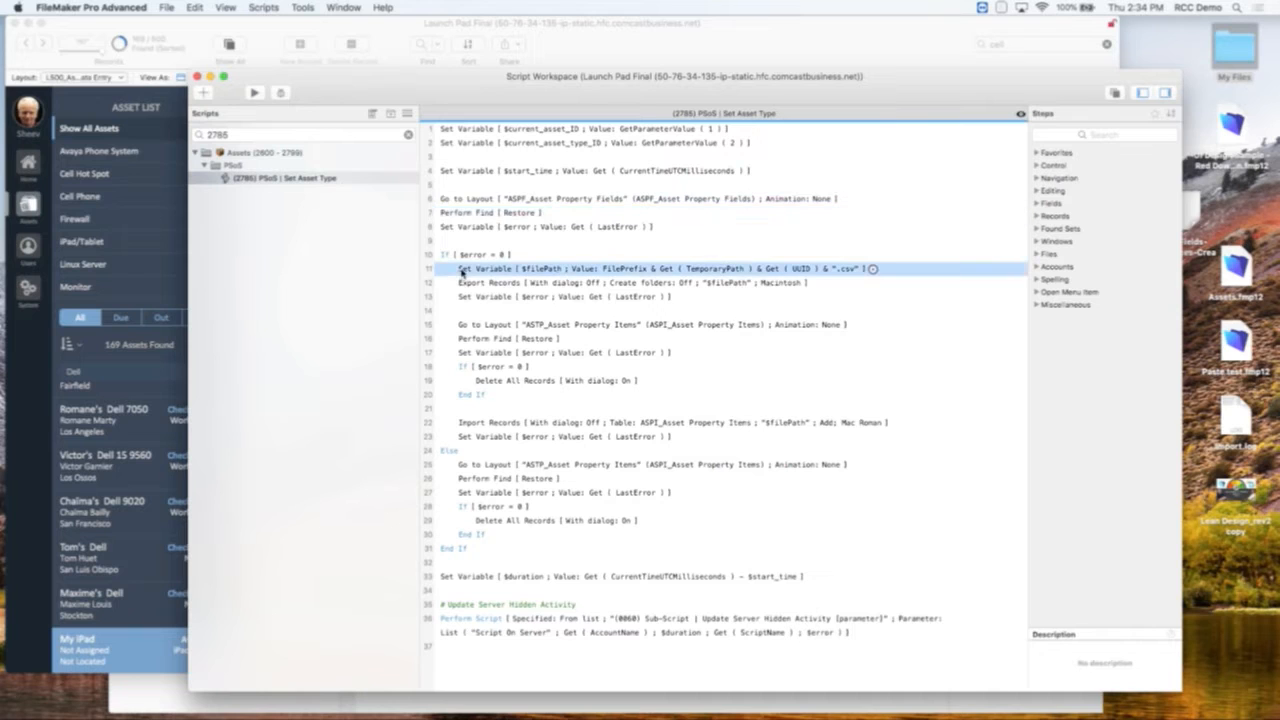
left_click(463, 285)
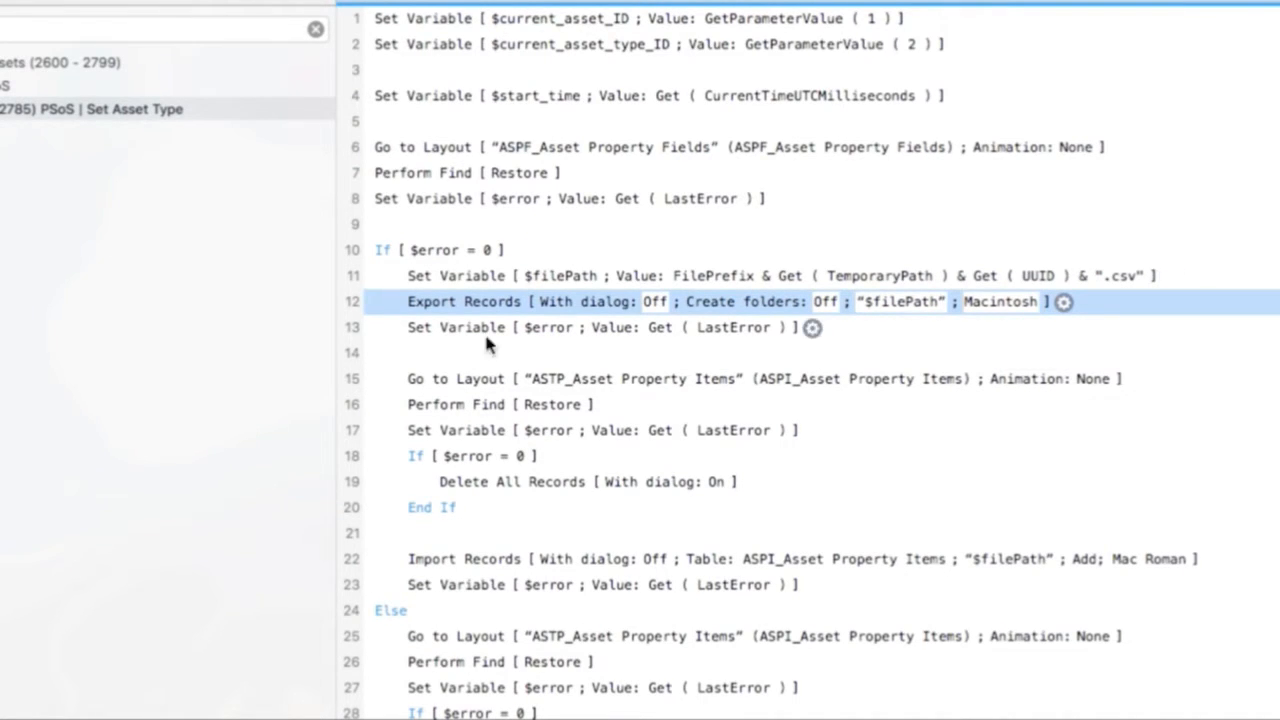
left_click(467, 381)
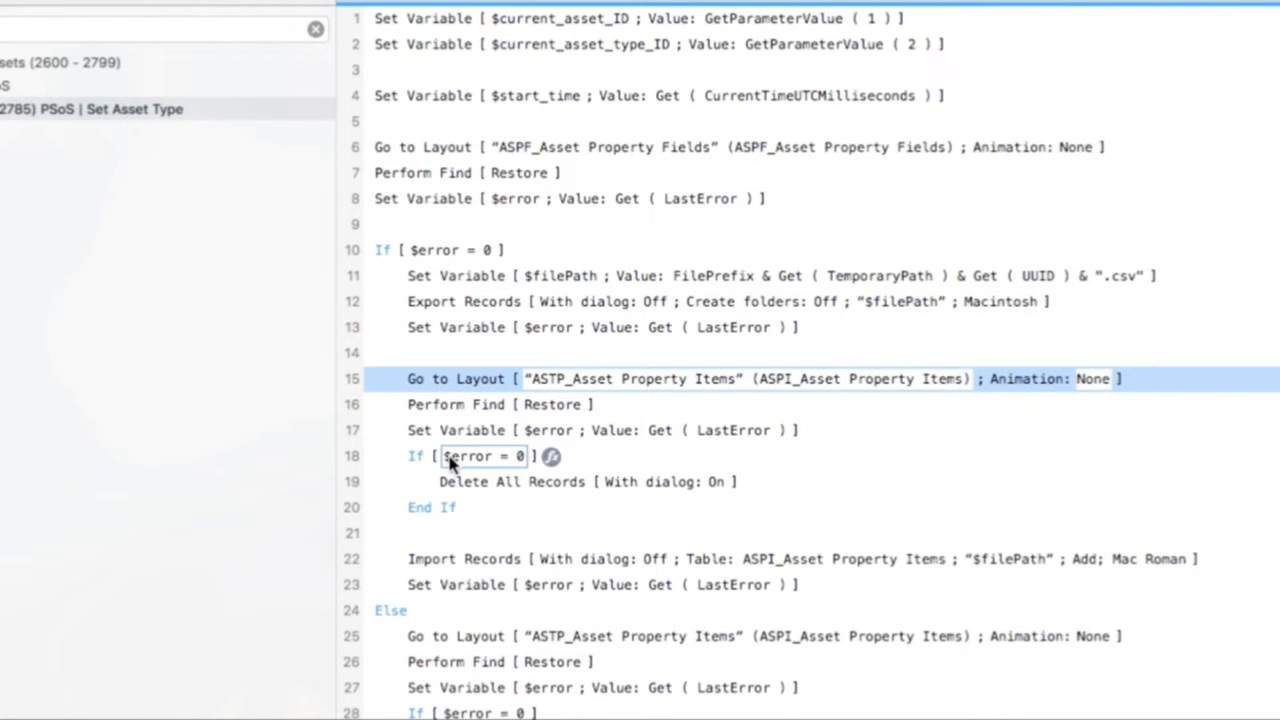
scroll(449, 463, "down", 1)
left_click(446, 563)
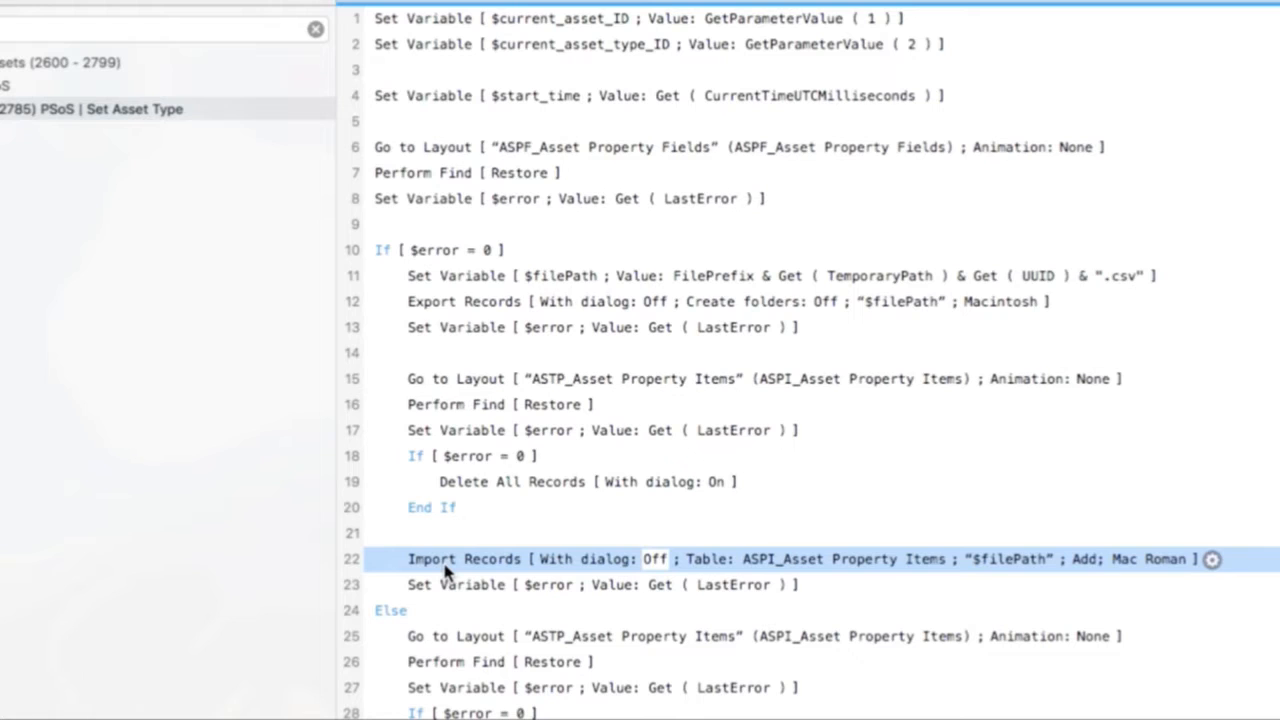